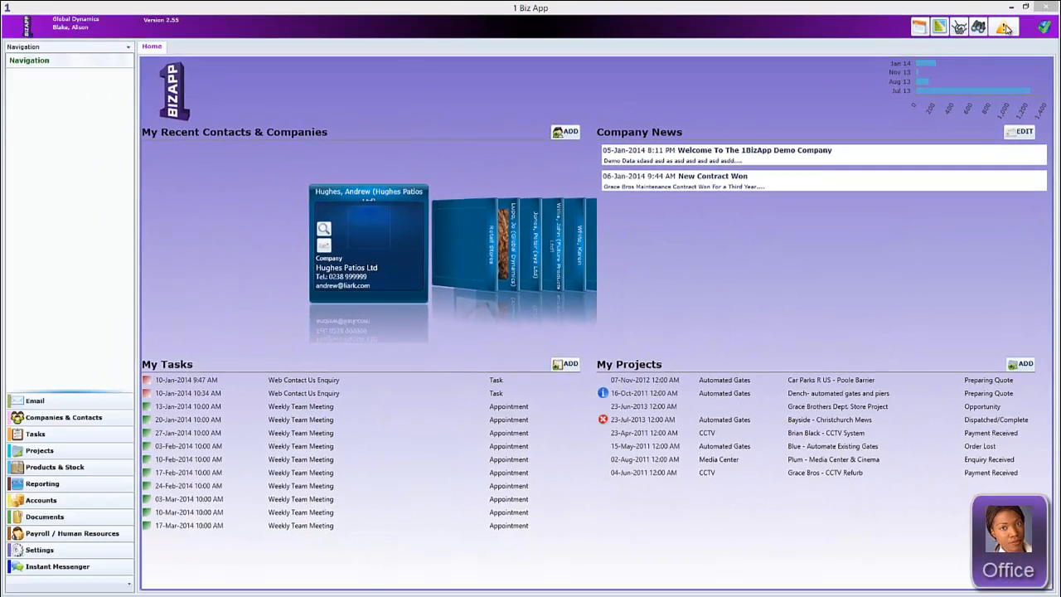
Step: Open today's Web Contact Us Enquiry task from the notifications
{"action": "left_click", "coordinate": [1003, 30]}
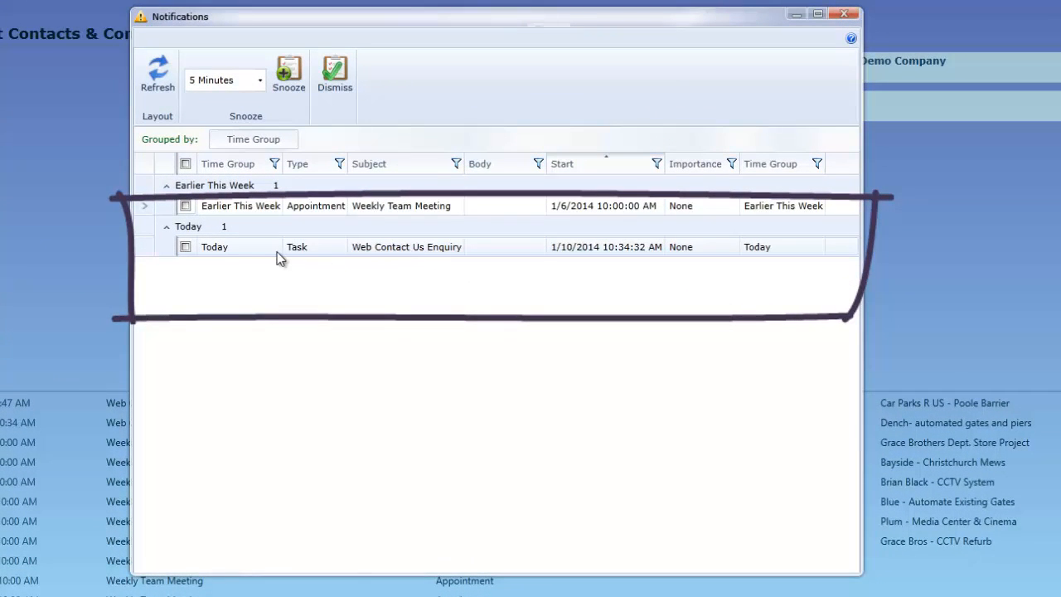
{"action": "left_click", "coordinate": [185, 247]}
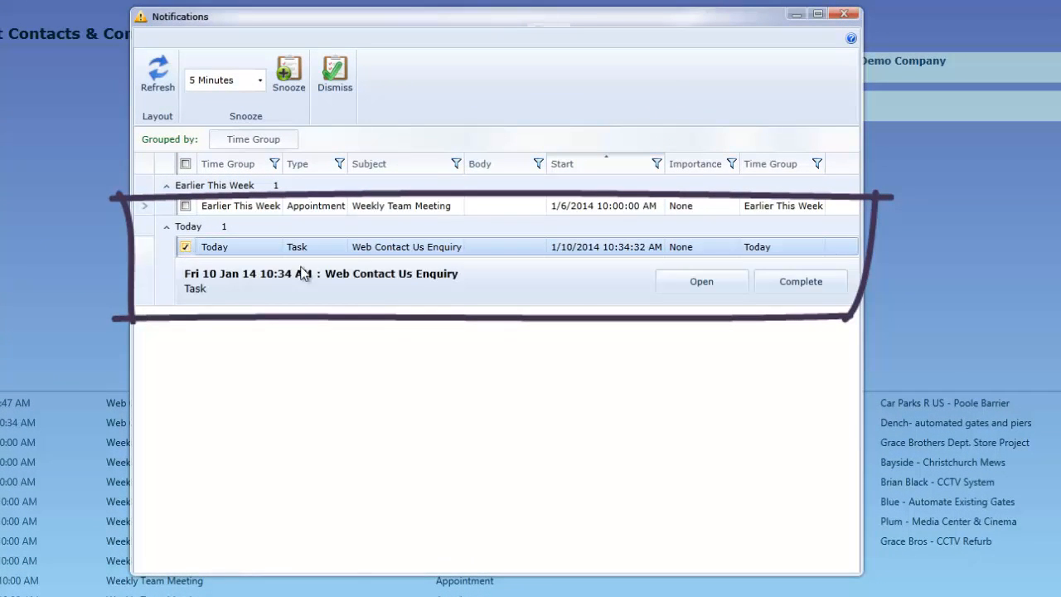
{"action": "left_click", "coordinate": [712, 287]}
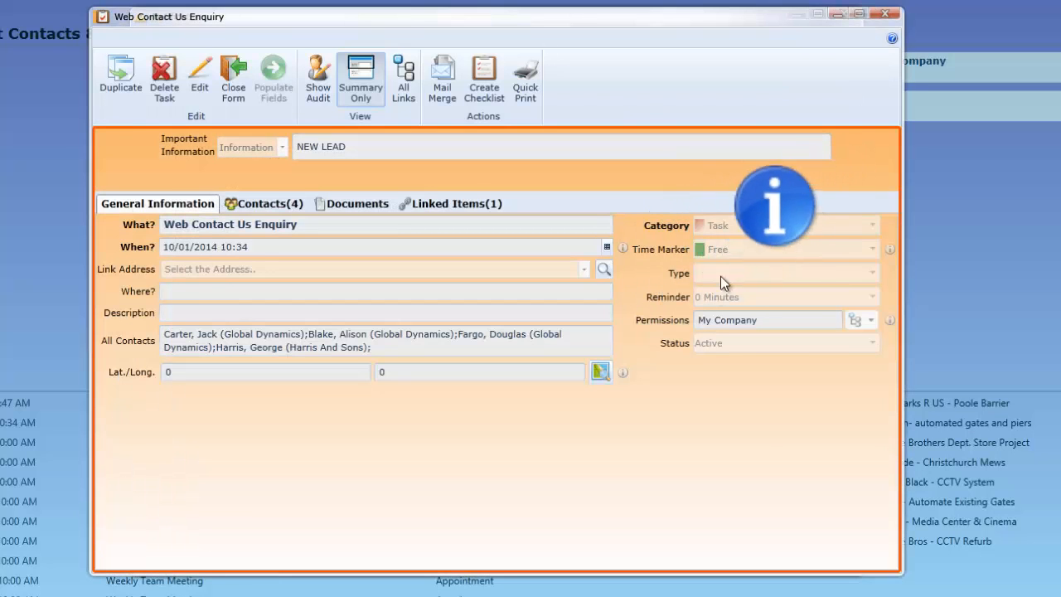
Step: Open the project linked to the enquiry task, then close the task and notification windows
{"action": "left_click", "coordinate": [441, 204]}
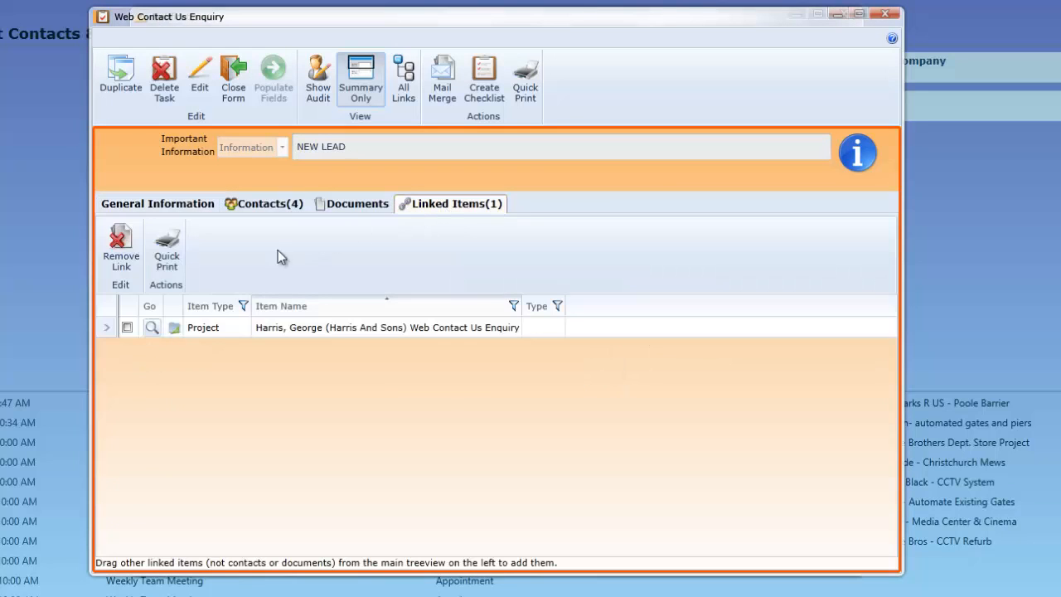
{"action": "left_click", "coordinate": [152, 327]}
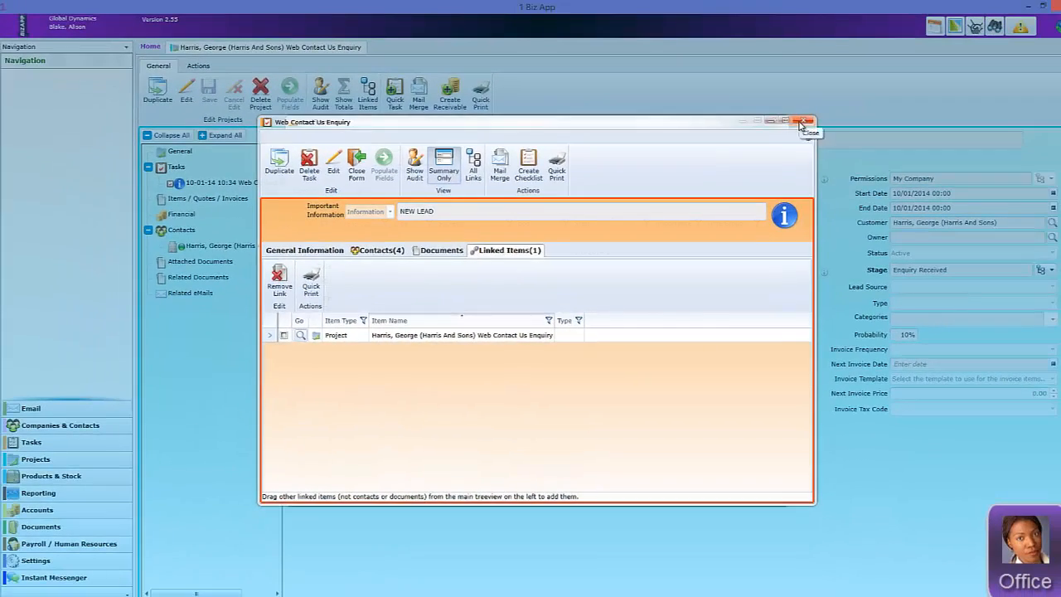
{"action": "left_click", "coordinate": [859, 49]}
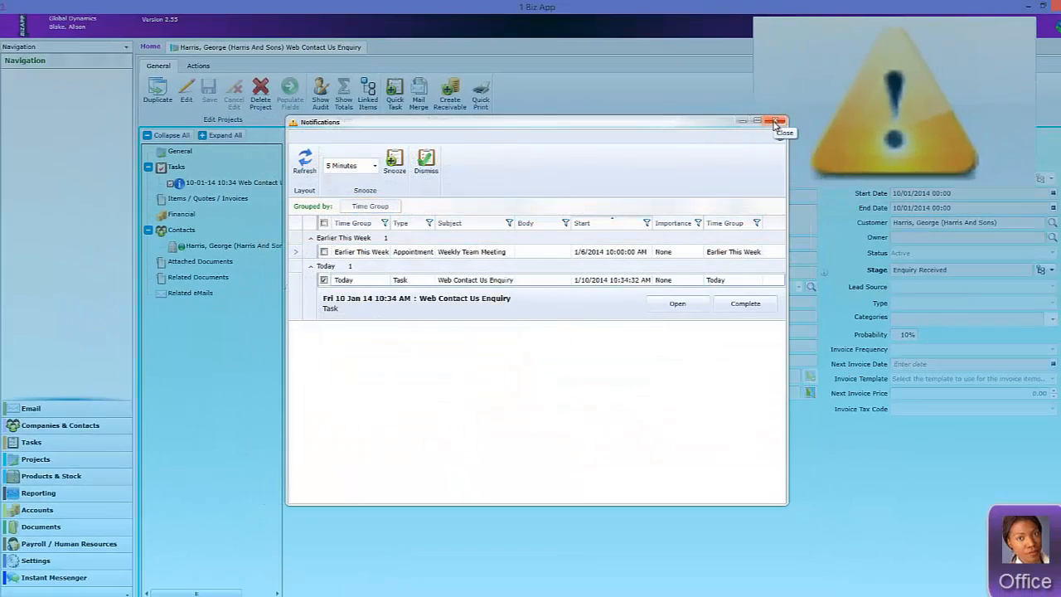
{"action": "left_click", "coordinate": [777, 122]}
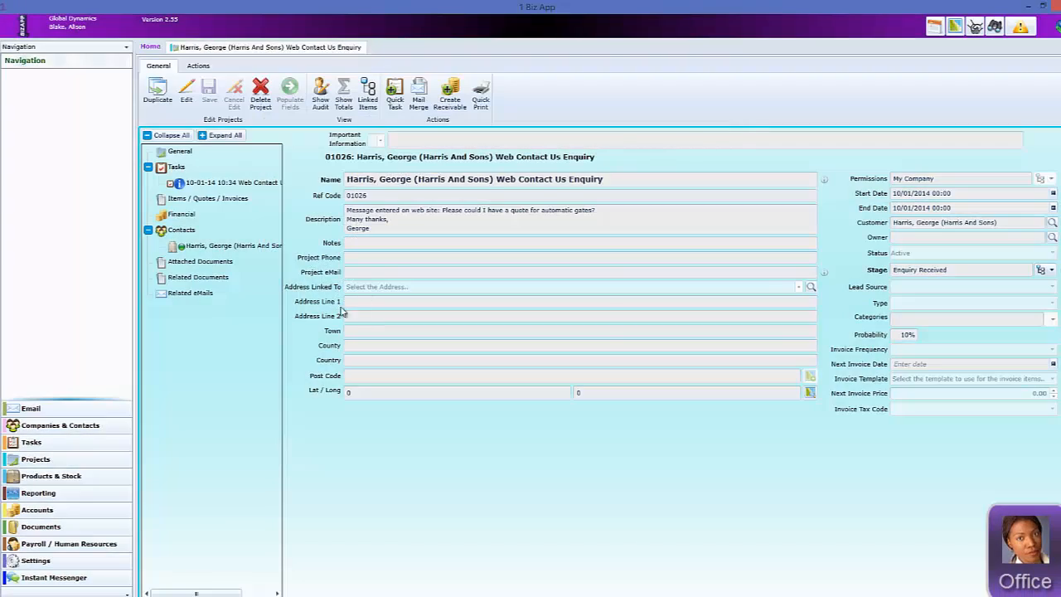
Step: Open the project customer's contact record for editing and look up its town, country and coordinates from the post code
{"action": "left_click", "coordinate": [1052, 271]}
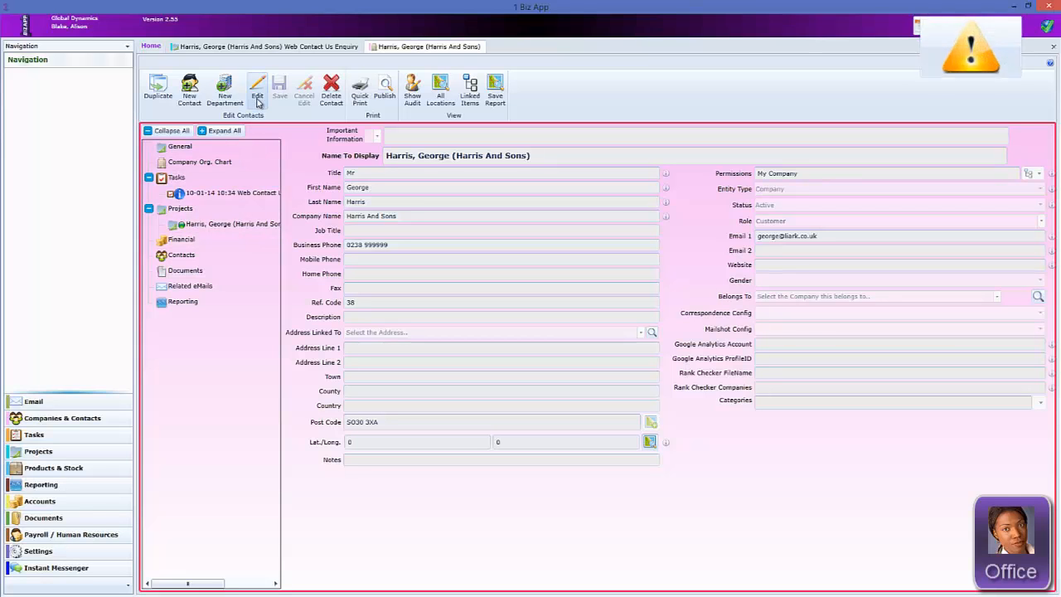
{"action": "left_click", "coordinate": [257, 94]}
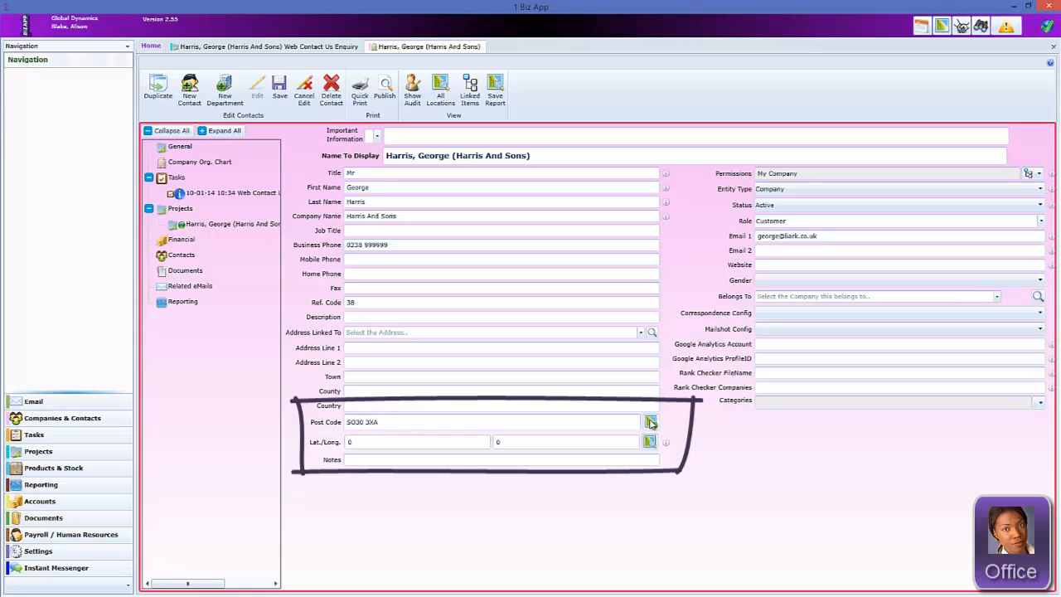
{"action": "left_click", "coordinate": [651, 422]}
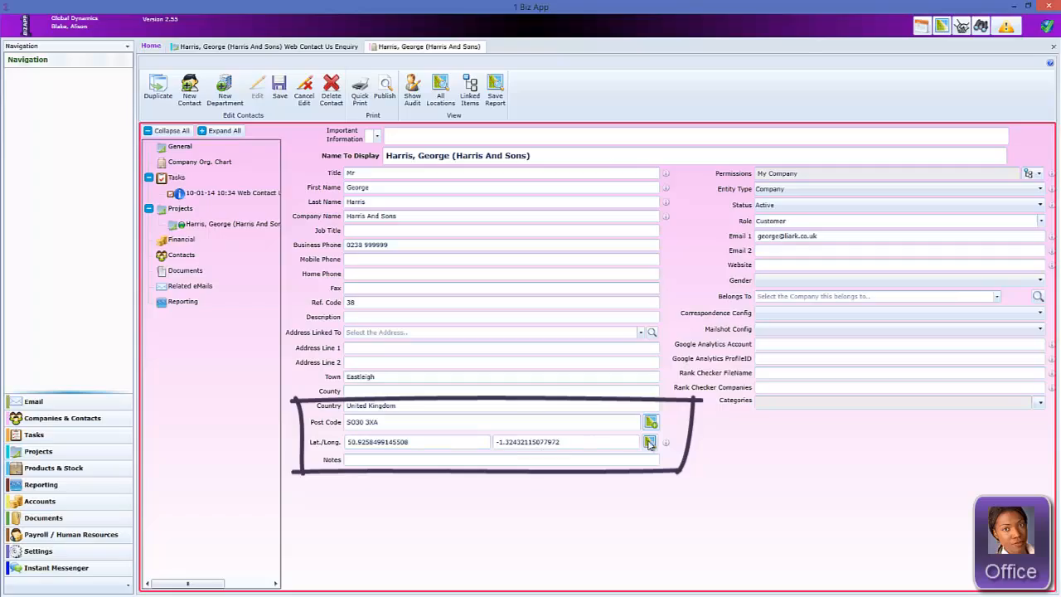
Step: Show the customer's location on the map and examine the Southampton area up close
{"action": "left_click", "coordinate": [650, 443]}
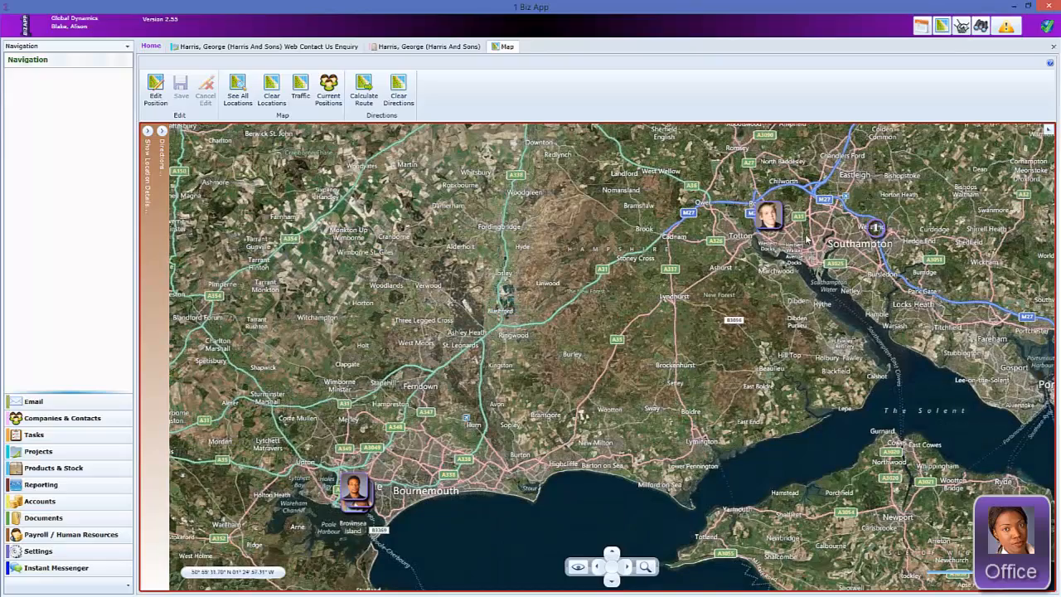
{"action": "scroll", "coordinate": [811, 240], "scroll_direction": "up", "scroll_amount": 1}
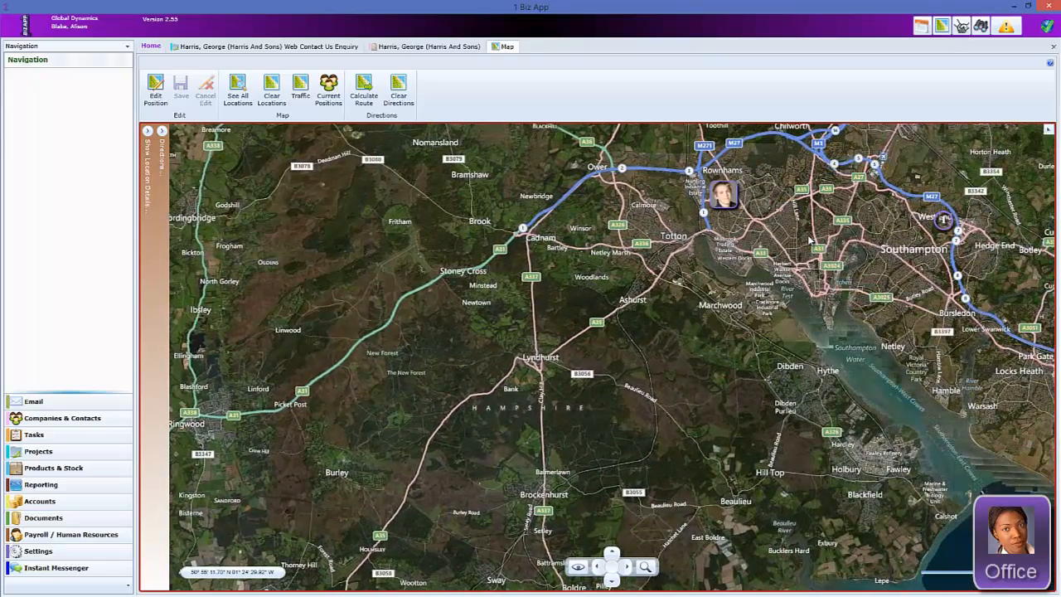
{"action": "scroll", "coordinate": [811, 240], "scroll_direction": "up", "scroll_amount": 1}
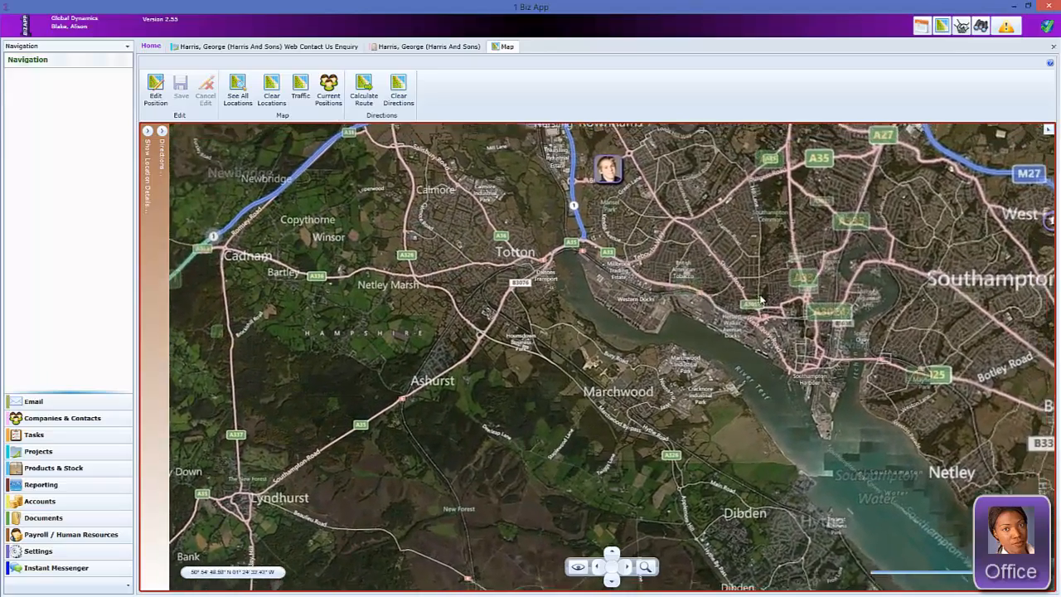
{"action": "left_click_drag", "start_coordinate": [762, 299], "coordinate": [666, 345]}
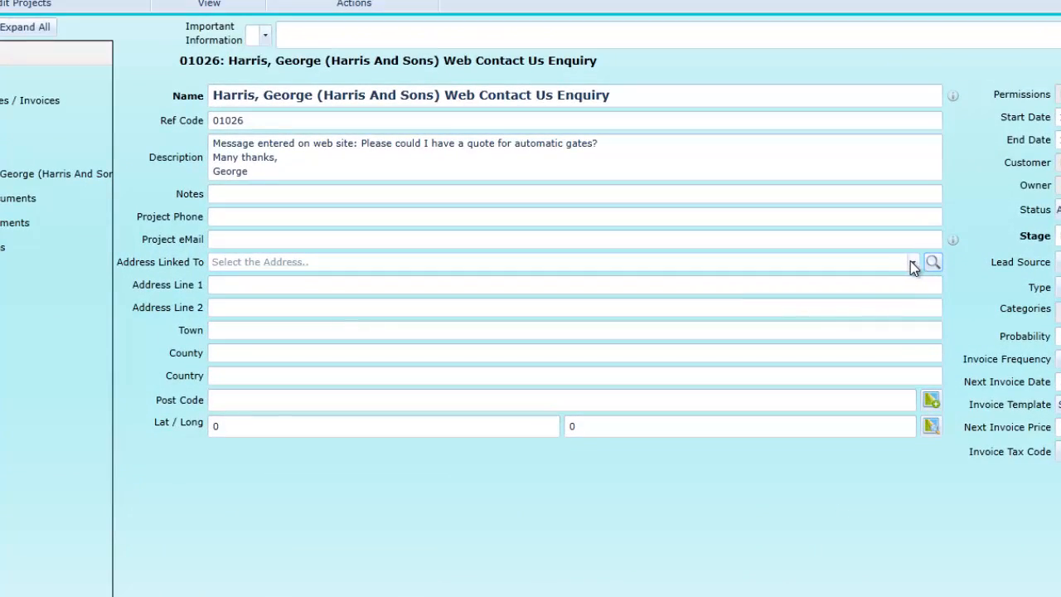
Step: Link the project's address to the Harris And Sons contact and set the project type to Automated Gates
{"action": "left_click", "coordinate": [913, 262]}
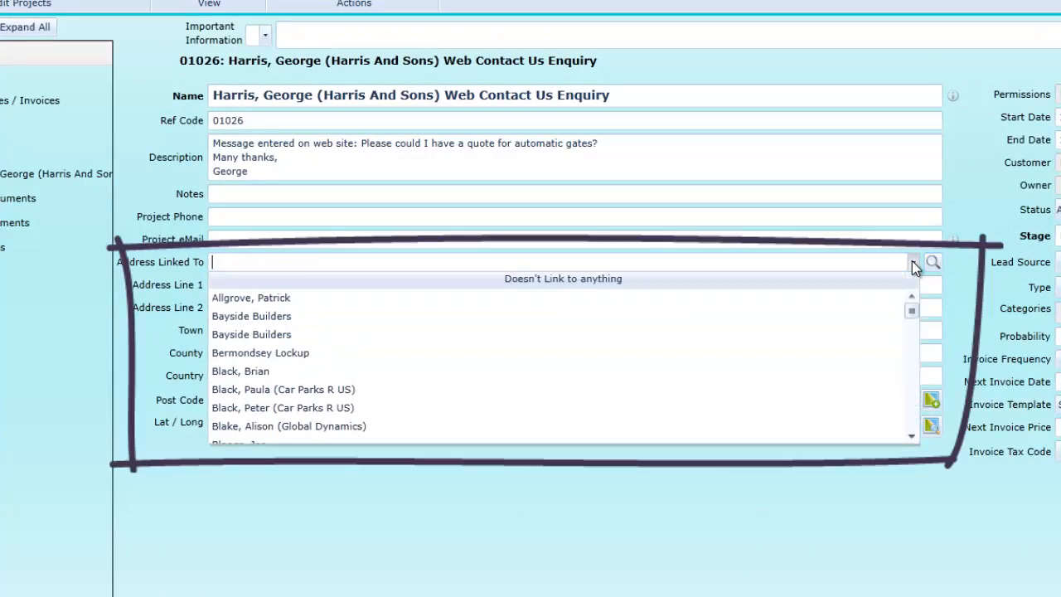
{"action": "left_click_drag", "start_coordinate": [914, 318], "coordinate": [911, 363]}
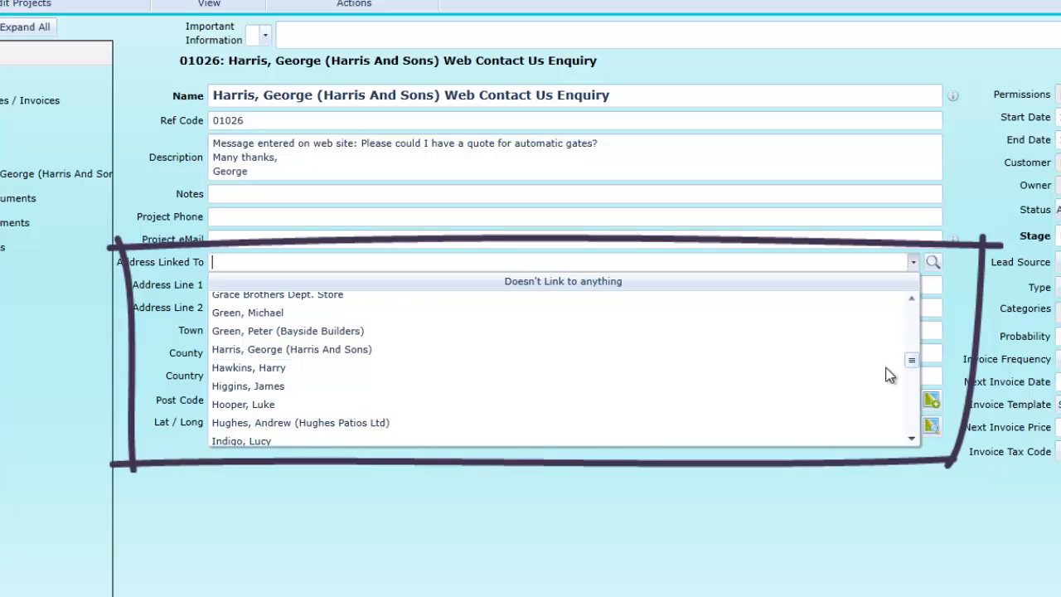
{"action": "left_click", "coordinate": [326, 349]}
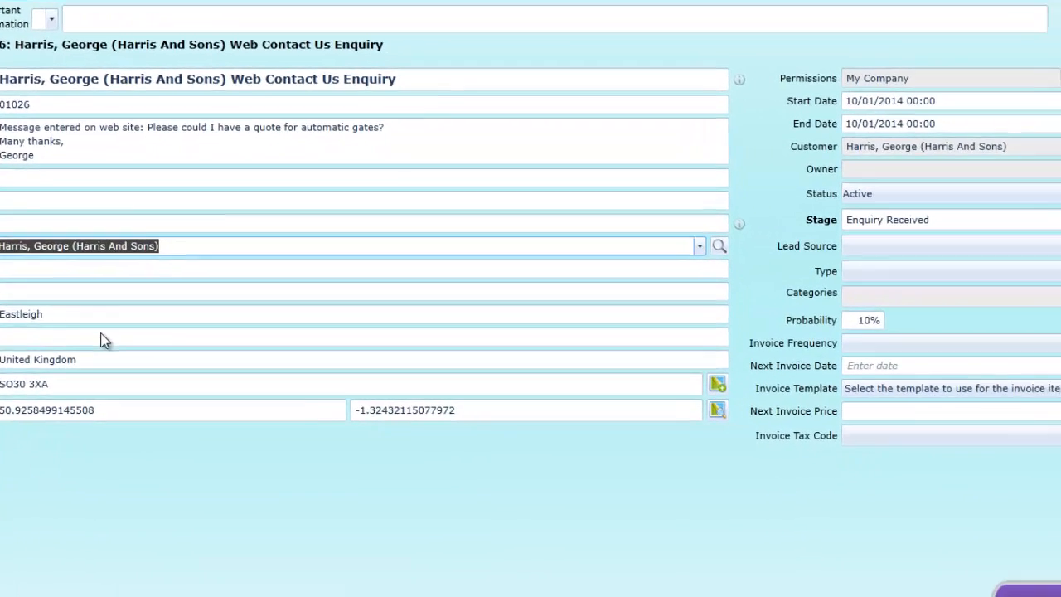
{"action": "left_click", "coordinate": [1049, 270]}
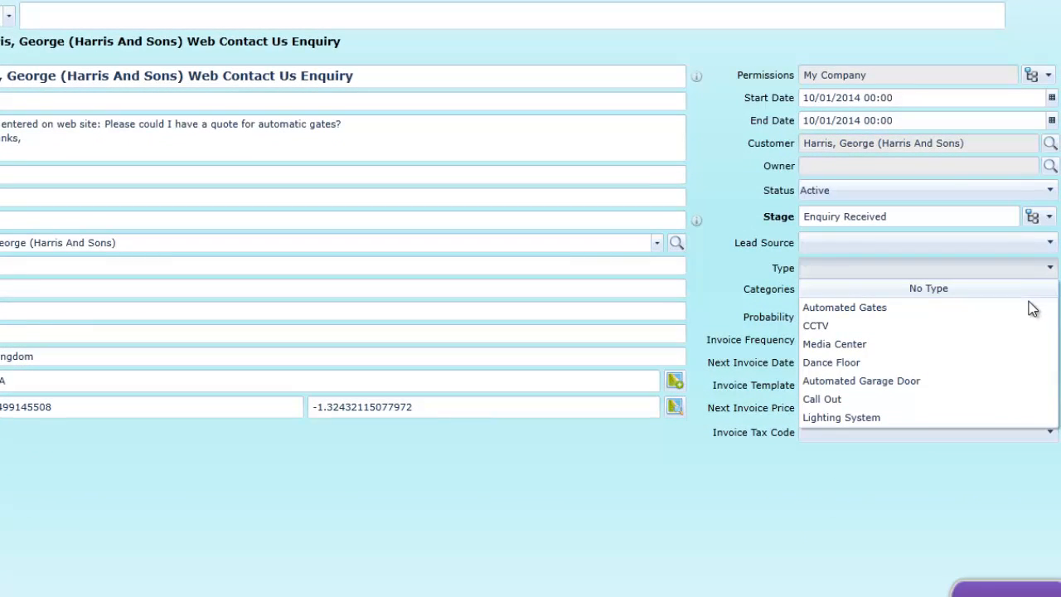
{"action": "left_click", "coordinate": [876, 307]}
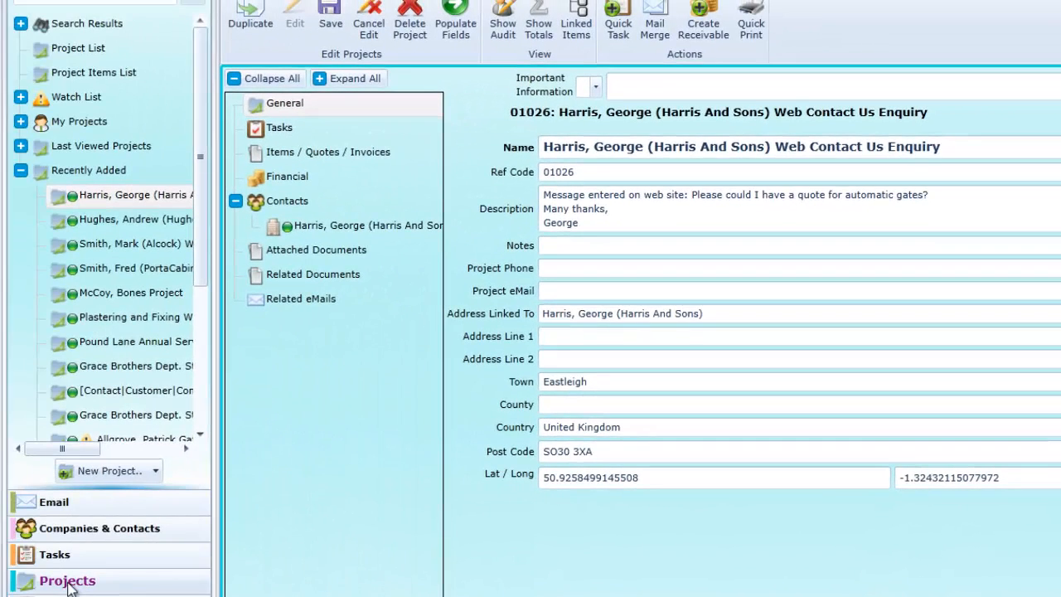
Step: Add the second staff member listed under Global Dynamics to the project's contacts and save the project
{"action": "left_click", "coordinate": [60, 527]}
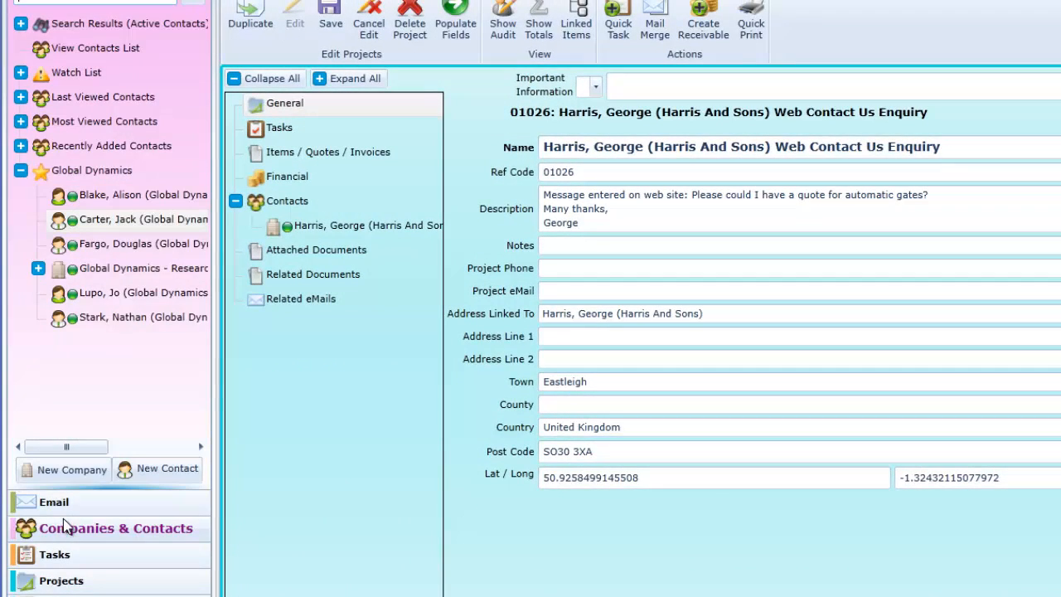
{"action": "left_click_drag", "start_coordinate": [92, 219], "coordinate": [258, 221]}
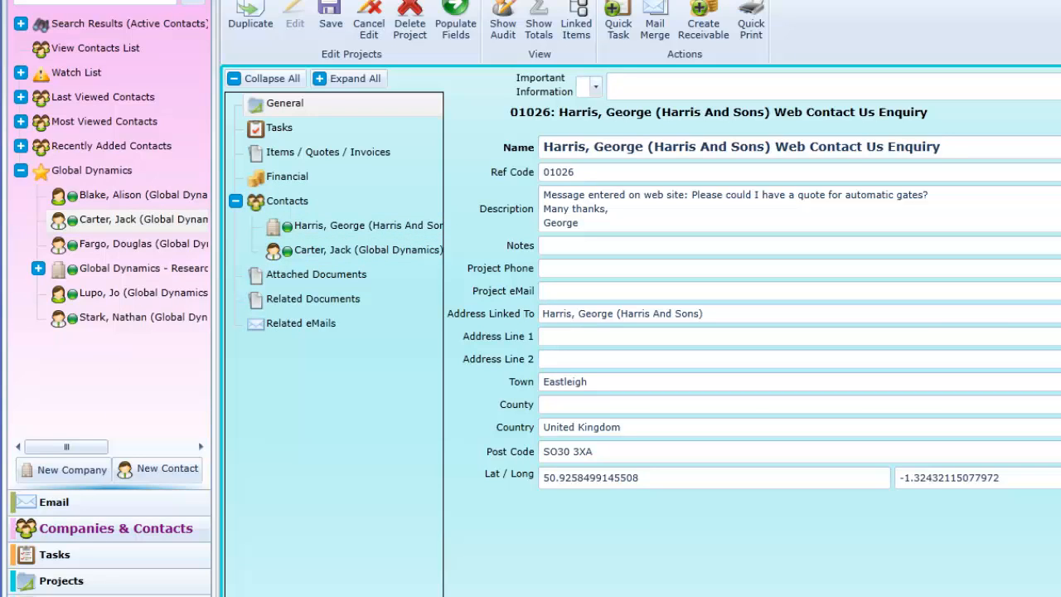
{"action": "left_click", "coordinate": [330, 11]}
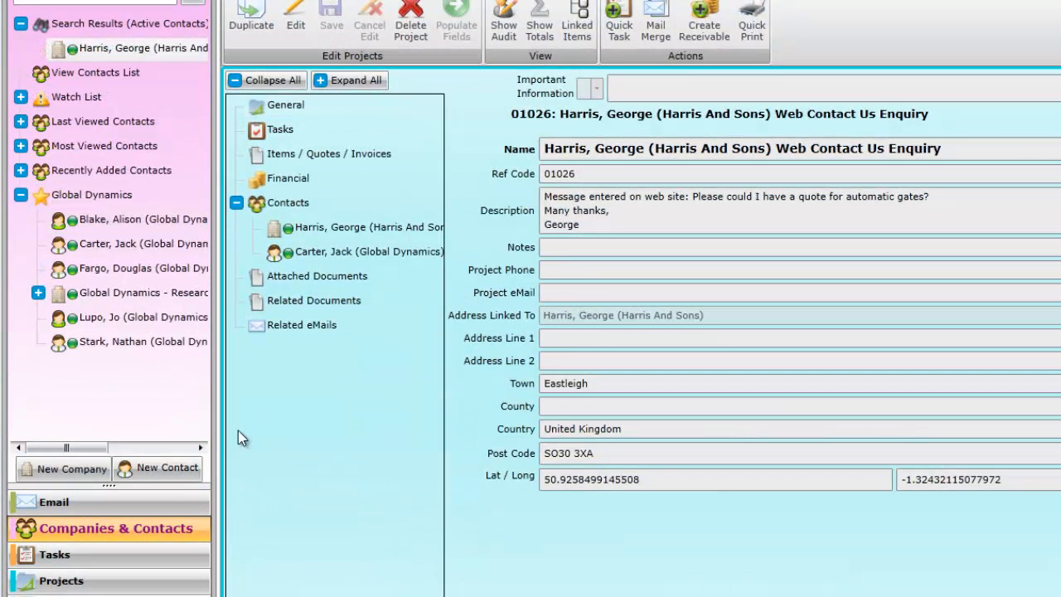
Step: Open the task list and change its layout to Calendar
{"action": "left_click", "coordinate": [86, 558]}
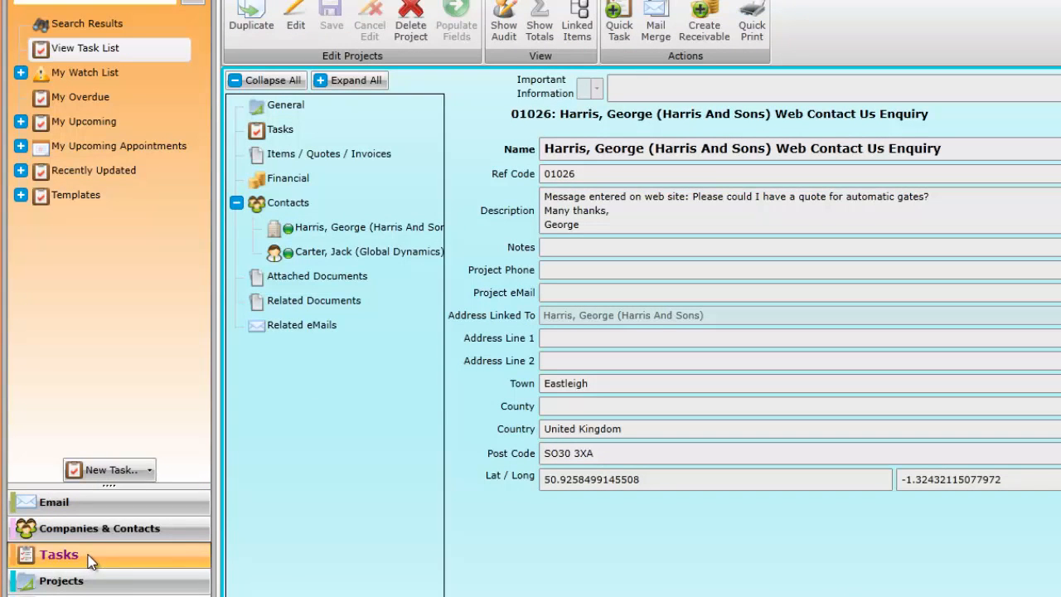
{"action": "left_click", "coordinate": [109, 48]}
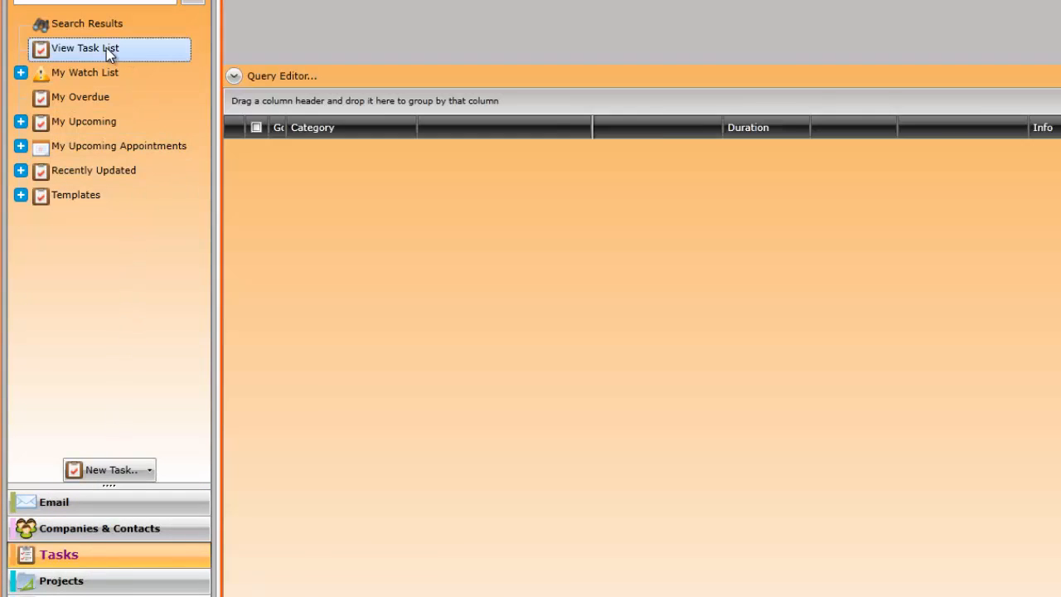
{"action": "left_click", "coordinate": [611, 34]}
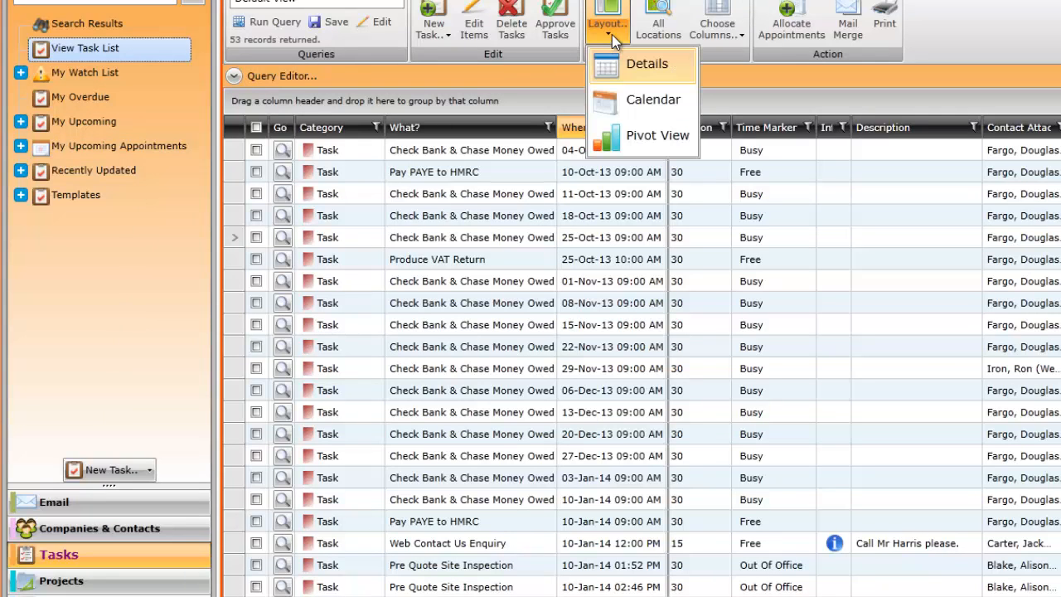
{"action": "left_click", "coordinate": [623, 108]}
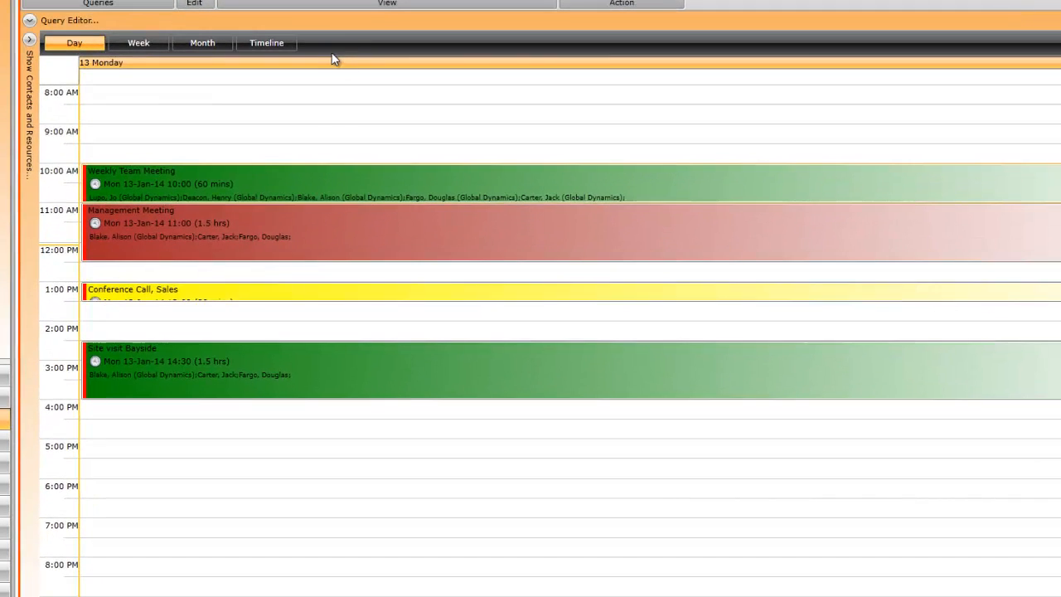
Step: Filter the calendar to only the staff member added to the project and display the whole week
{"action": "left_click", "coordinate": [496, 1]}
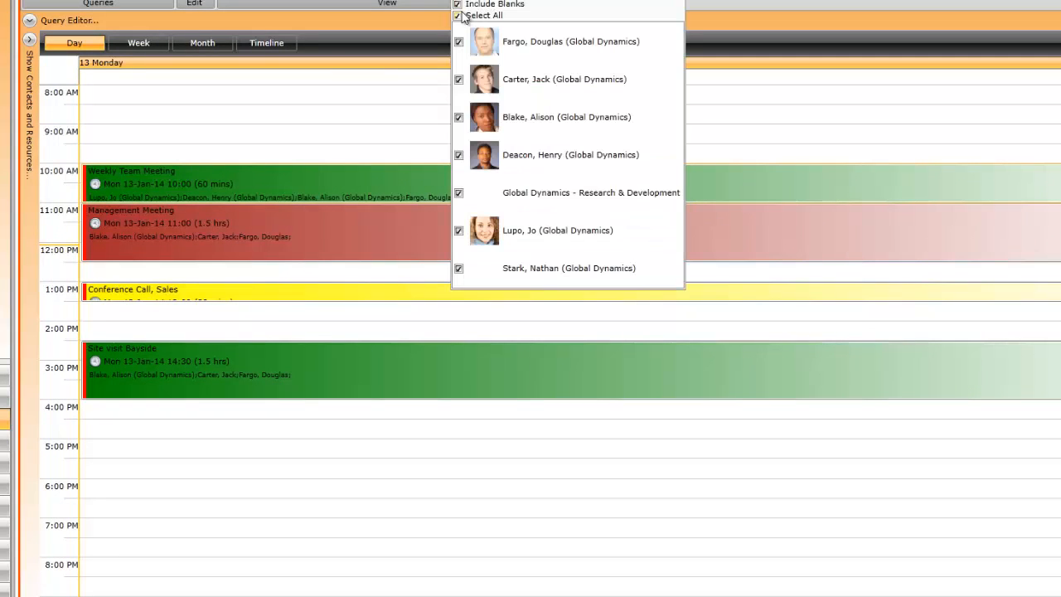
{"action": "left_click", "coordinate": [458, 16]}
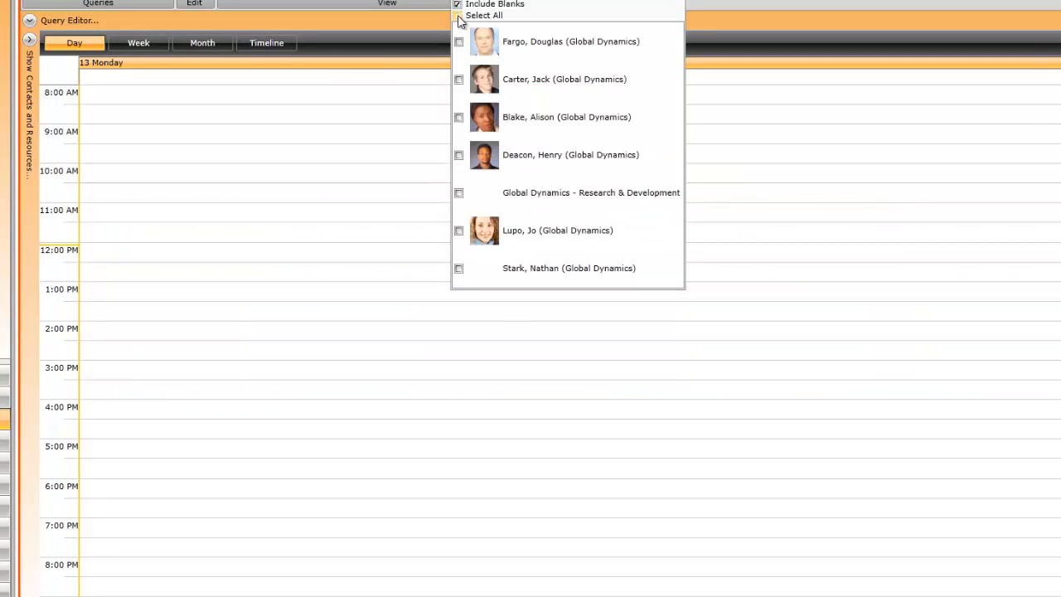
{"action": "left_click", "coordinate": [459, 80]}
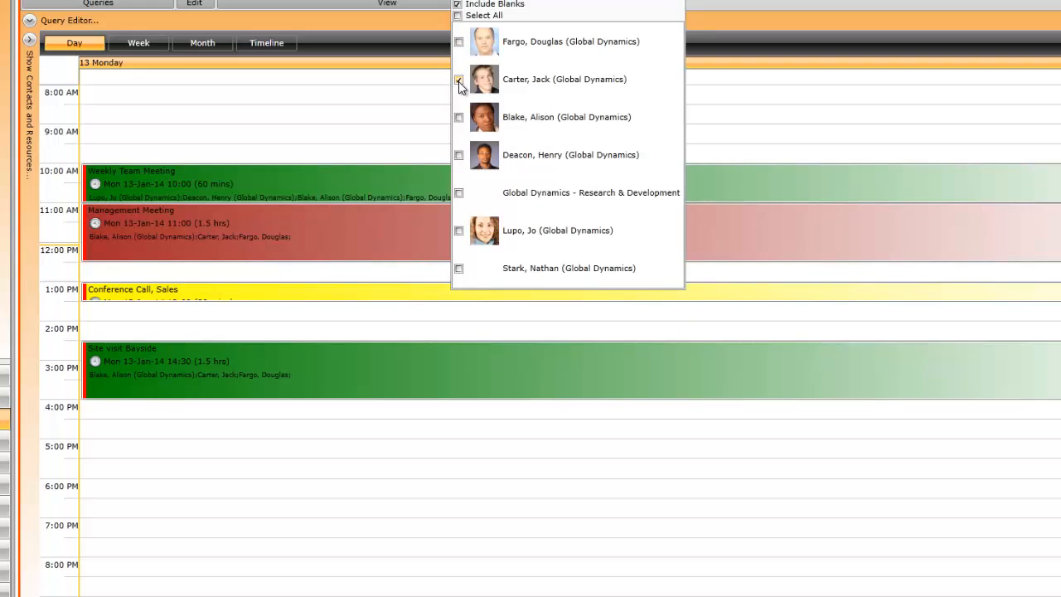
{"action": "left_click", "coordinate": [136, 43]}
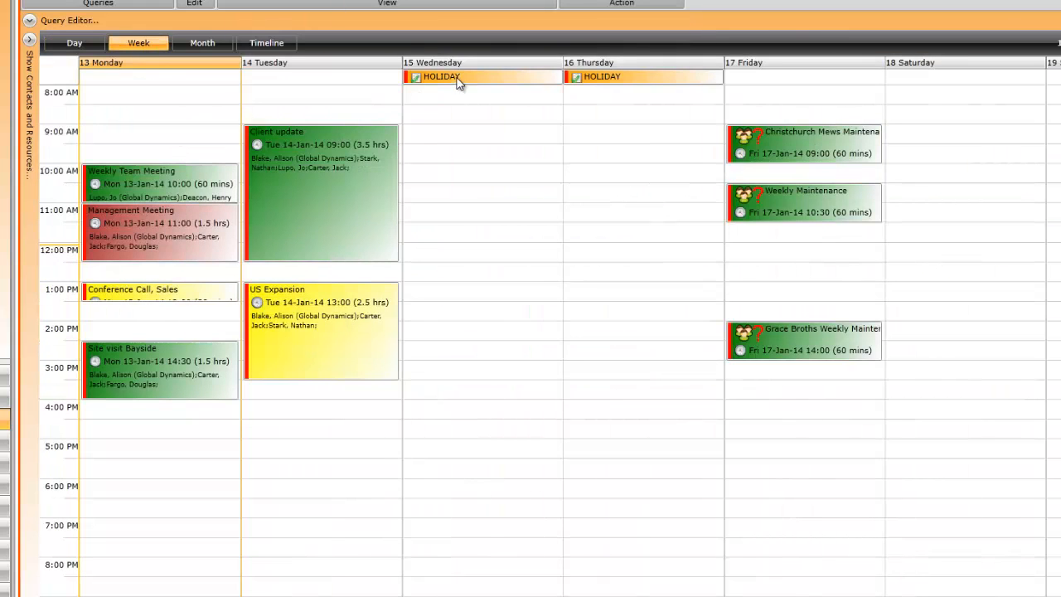
{"action": "mouse_move", "coordinate": [459, 82]}
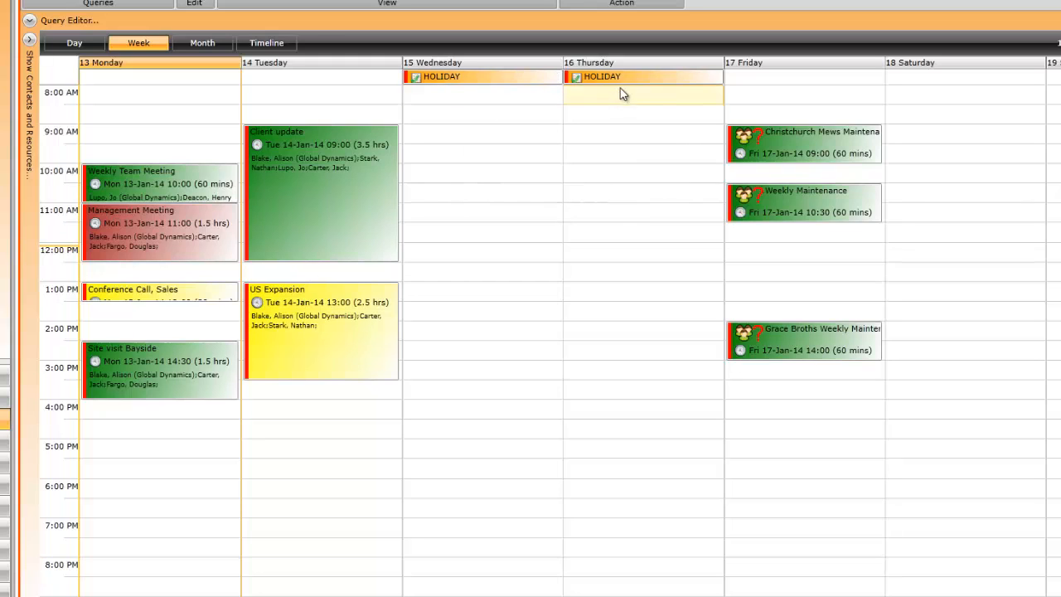
{"action": "mouse_move", "coordinate": [623, 75]}
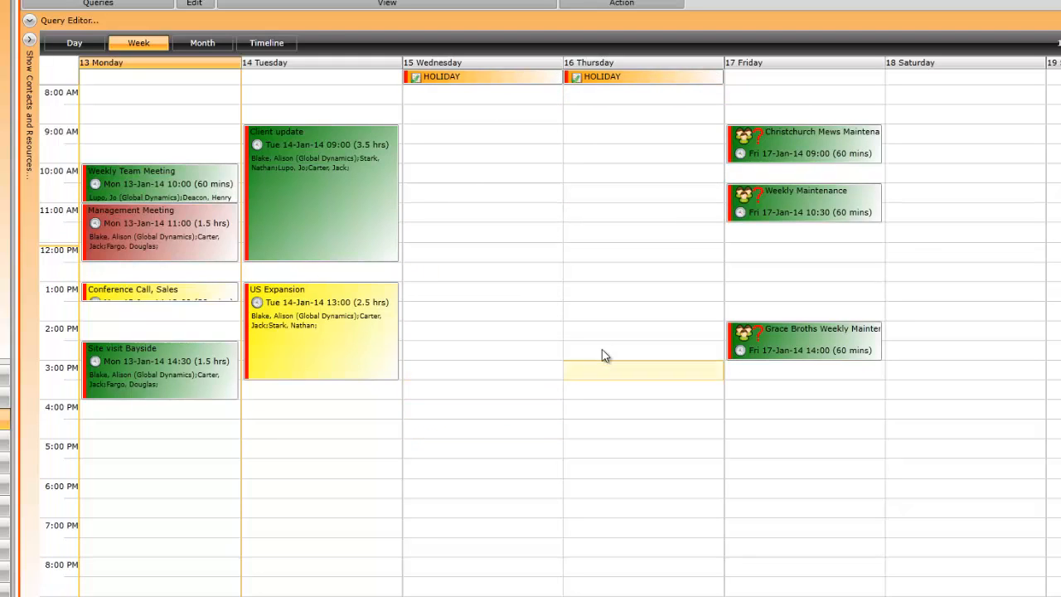
Step: Create an appointment titled "Harris Site Visit" for Friday 17 January 2014 at 12:00
{"action": "left_click", "coordinate": [744, 250]}
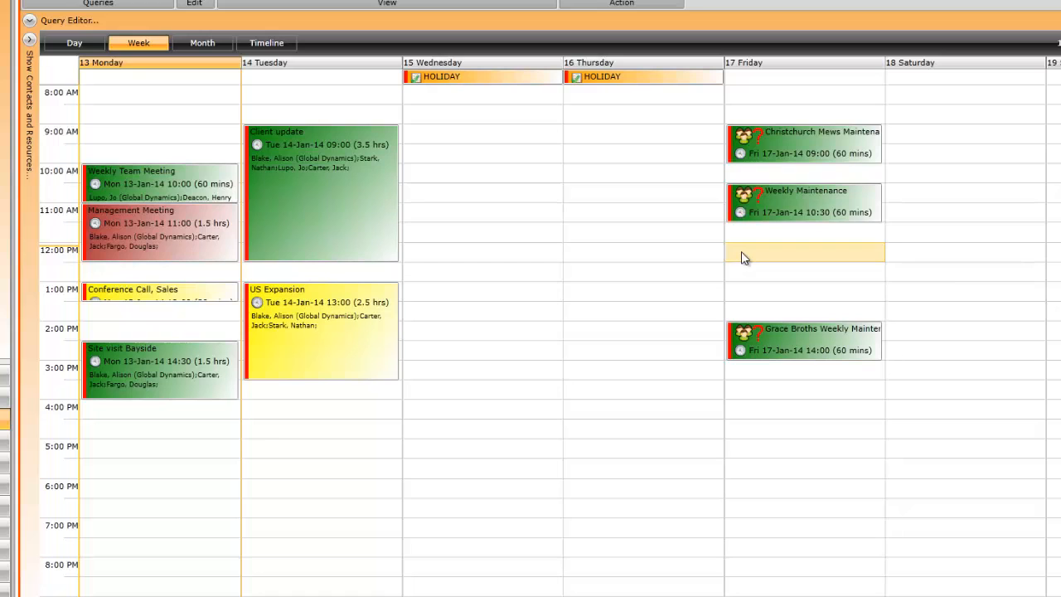
{"action": "double_click", "coordinate": [767, 250]}
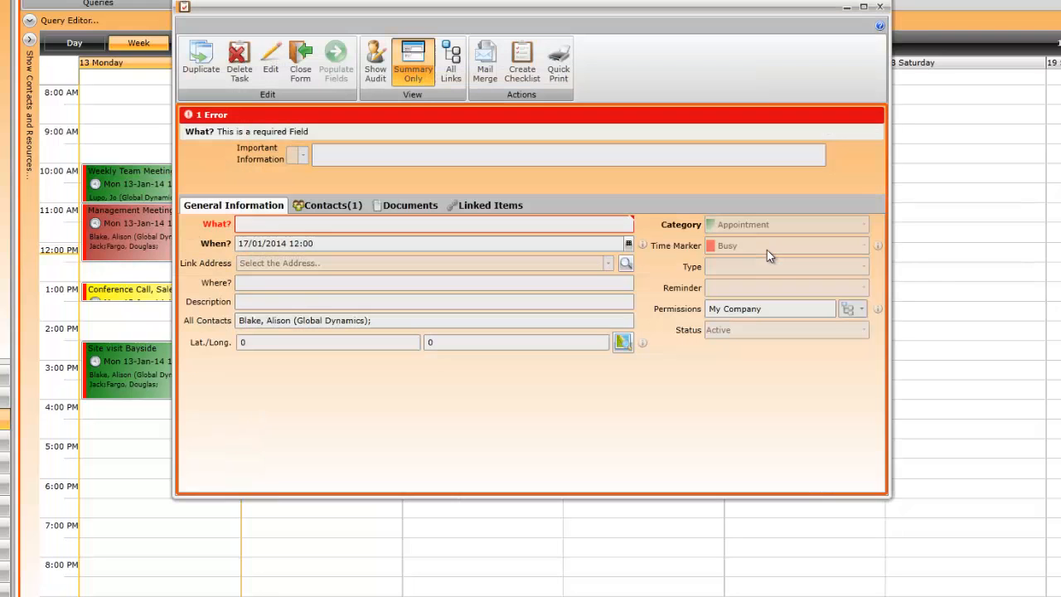
{"action": "left_click", "coordinate": [274, 62]}
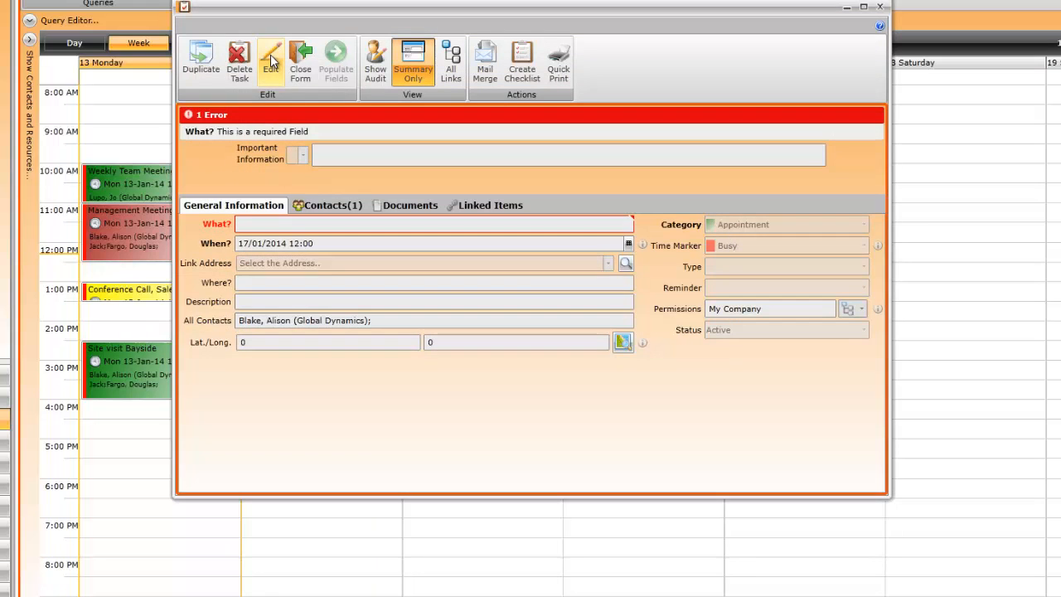
{"action": "type", "text": "Harris Site Visit"}
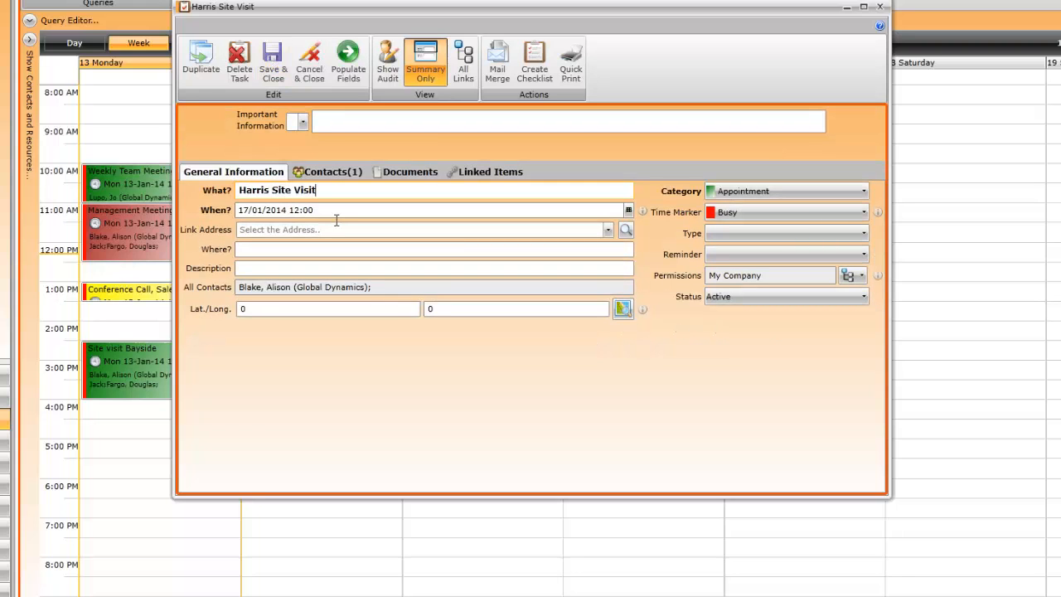
Step: Make the second user in the user list the appointment's only contact and display its full general information
{"action": "left_click", "coordinate": [332, 173]}
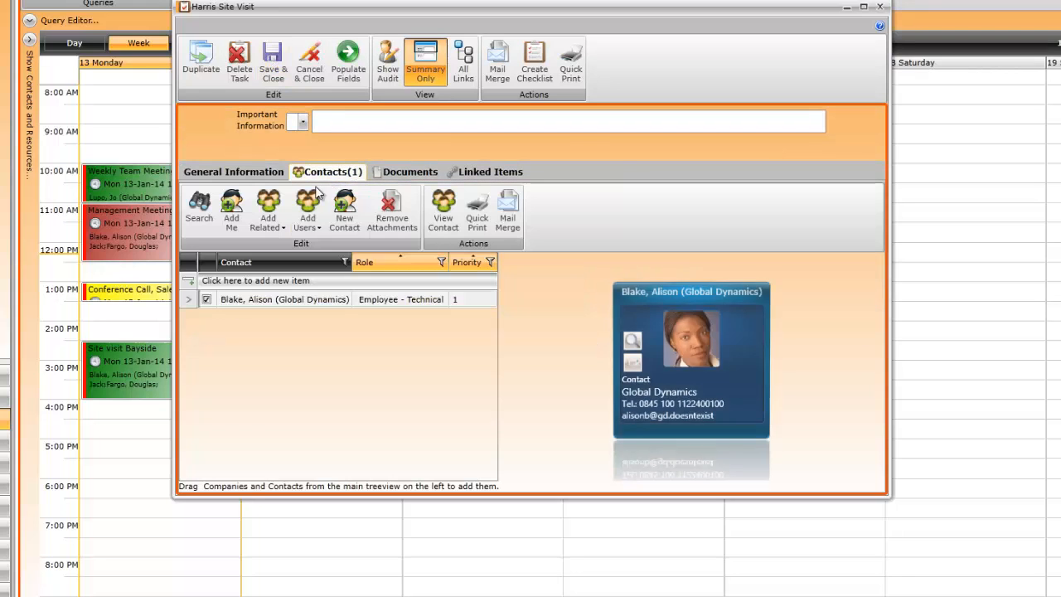
{"action": "left_click", "coordinate": [305, 209]}
{"action": "left_click", "coordinate": [301, 219]}
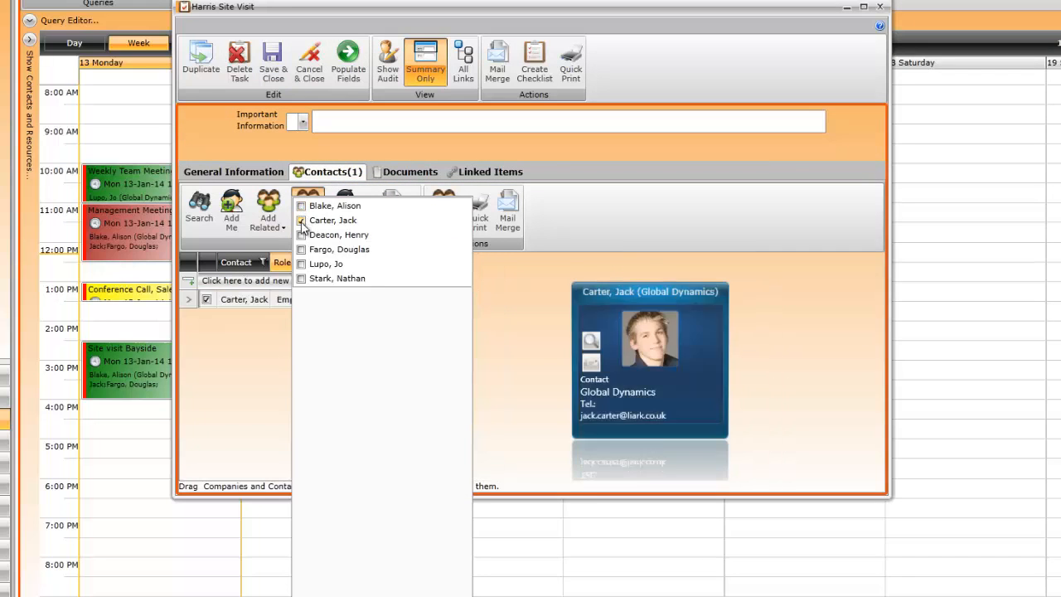
{"action": "left_click", "coordinate": [234, 171]}
{"action": "left_click", "coordinate": [425, 63]}
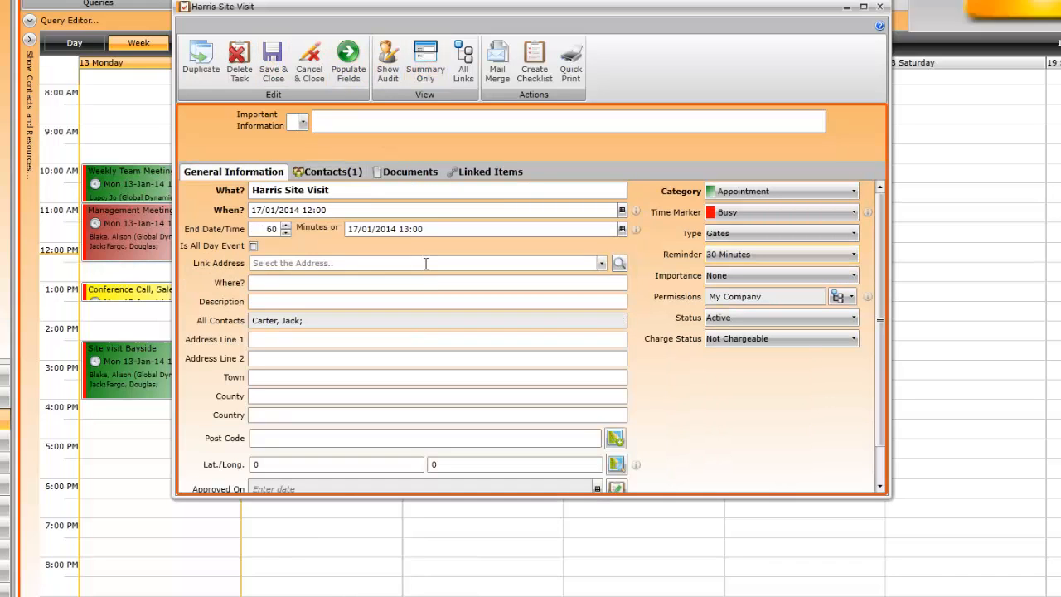
Step: Link the Harris And Sons web enquiry project to the appointment
{"action": "left_click", "coordinate": [488, 172]}
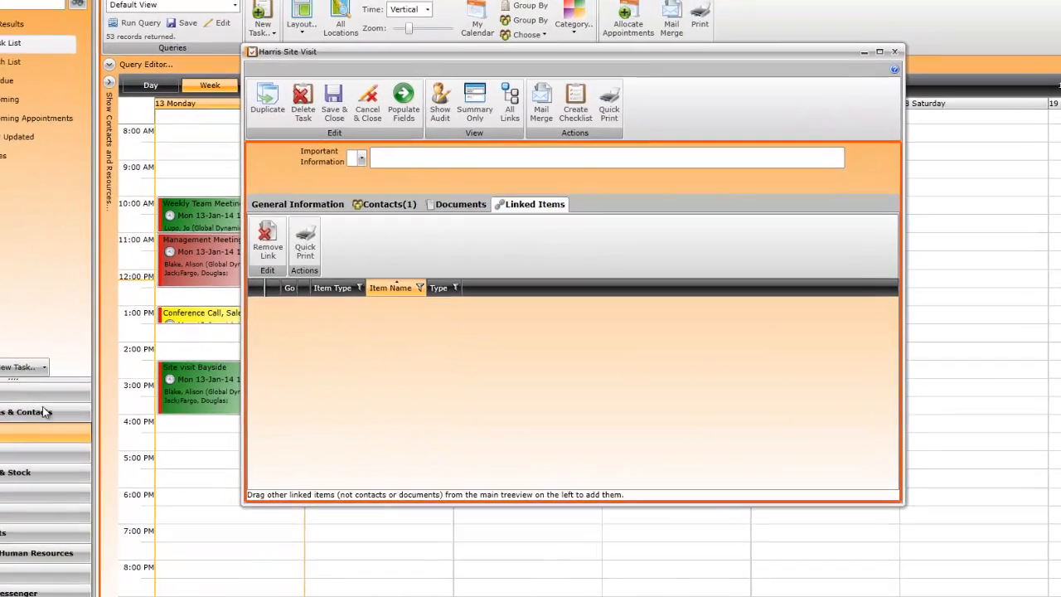
{"action": "left_click", "coordinate": [42, 453]}
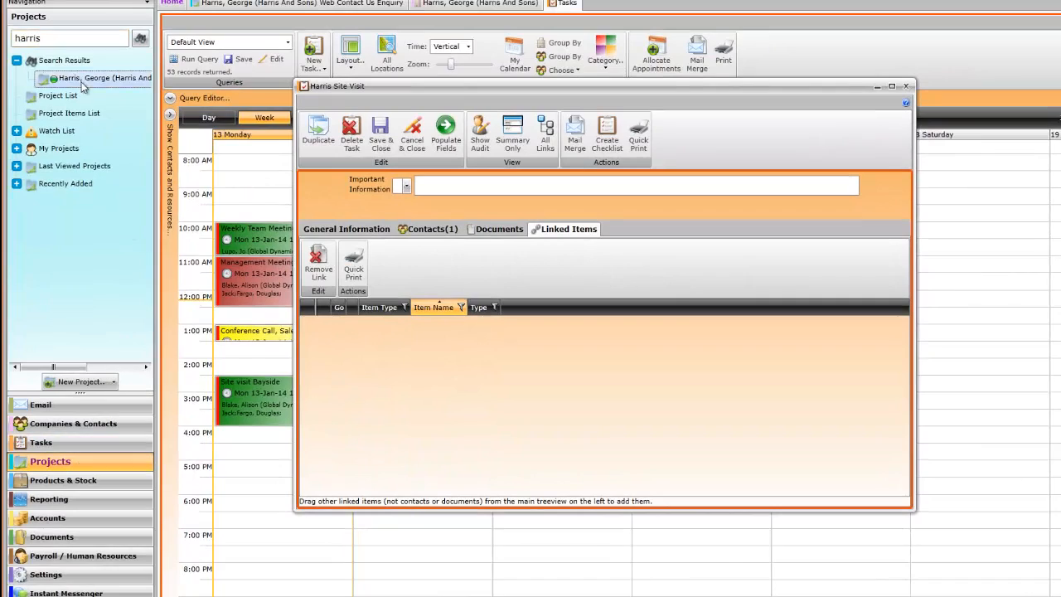
{"action": "left_click_drag", "start_coordinate": [86, 79], "coordinate": [389, 383]}
Step: Link the appointment's address to the Harris And Sons contact and save the appointment
{"action": "left_click", "coordinate": [347, 229]}
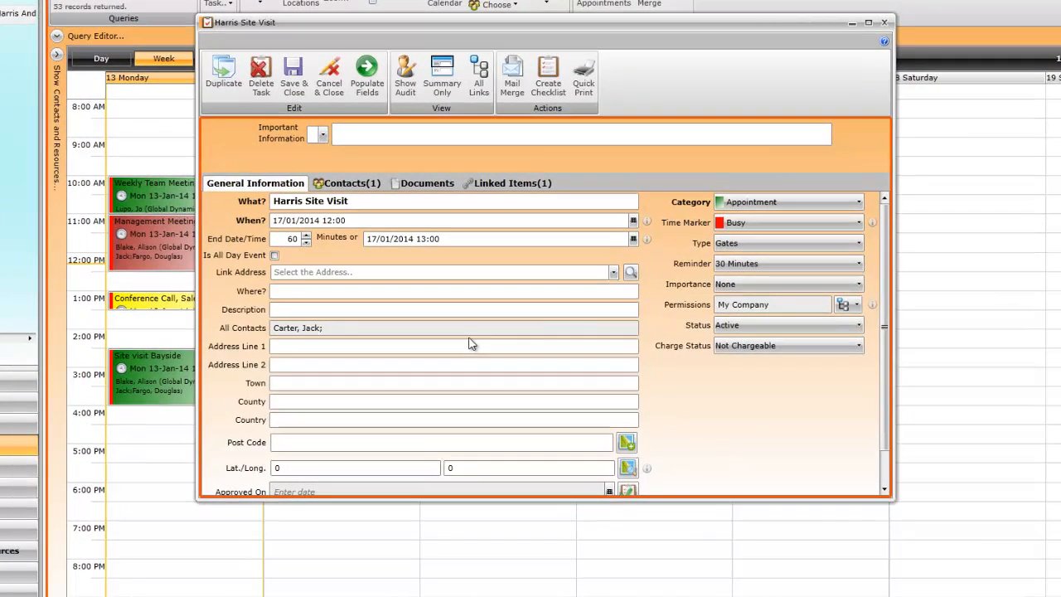
{"action": "left_click", "coordinate": [614, 273]}
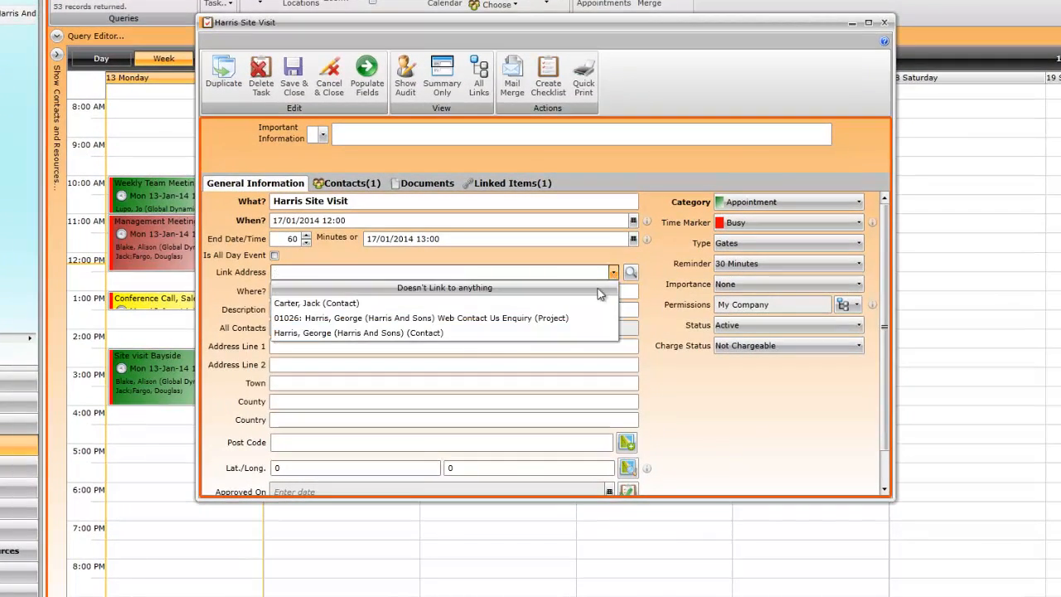
{"action": "left_click", "coordinate": [569, 334]}
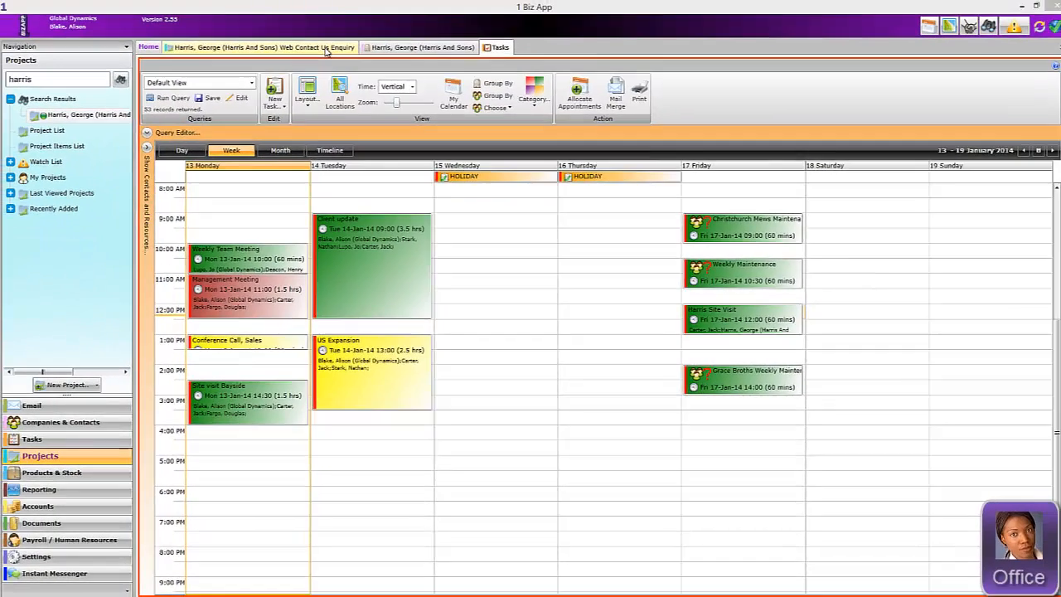
Step: Create an email from the Enquiry Response template for the Harris And Sons customer of the web enquiry project
{"action": "left_click", "coordinate": [327, 49]}
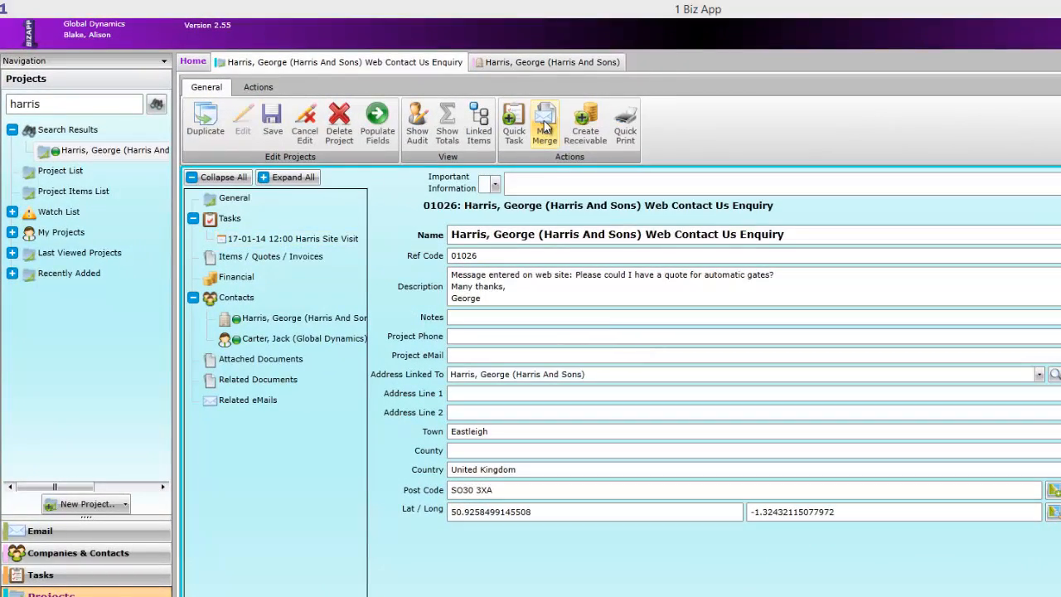
{"action": "left_click", "coordinate": [546, 123]}
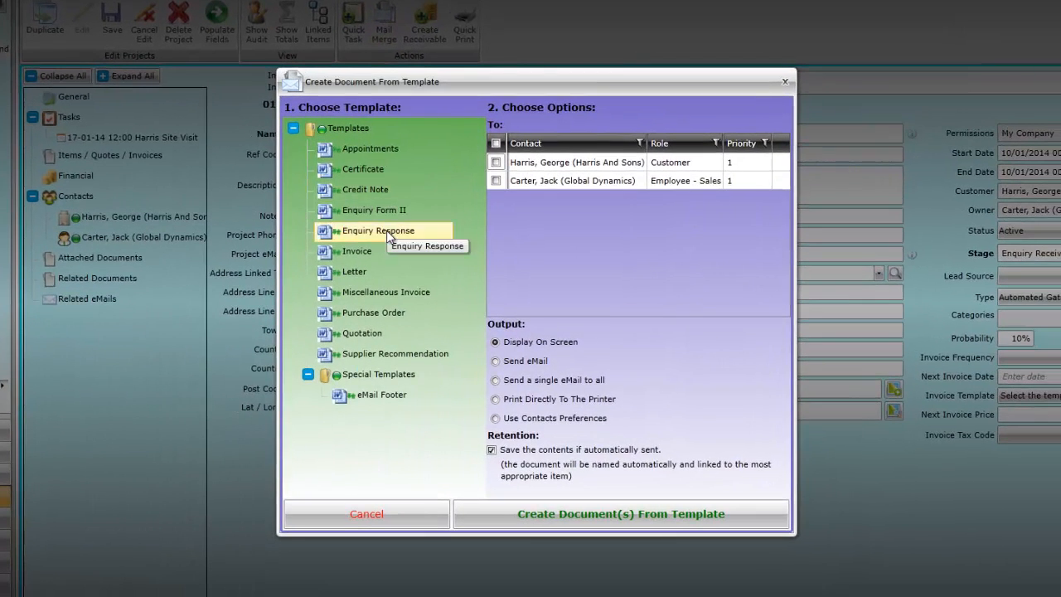
{"action": "left_click", "coordinate": [401, 233]}
{"action": "left_click", "coordinate": [496, 162]}
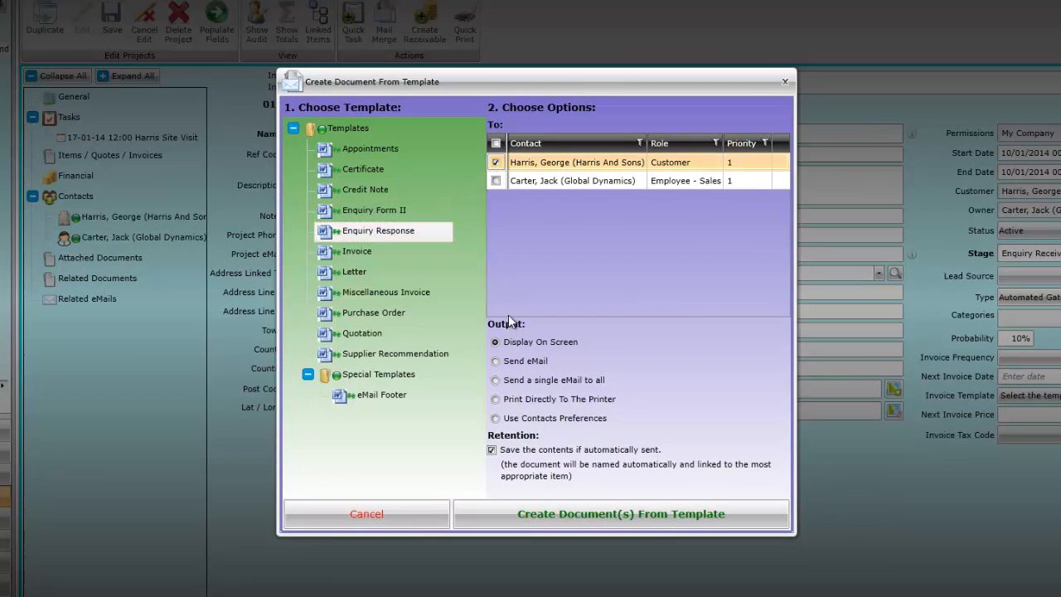
{"action": "left_click", "coordinate": [495, 362]}
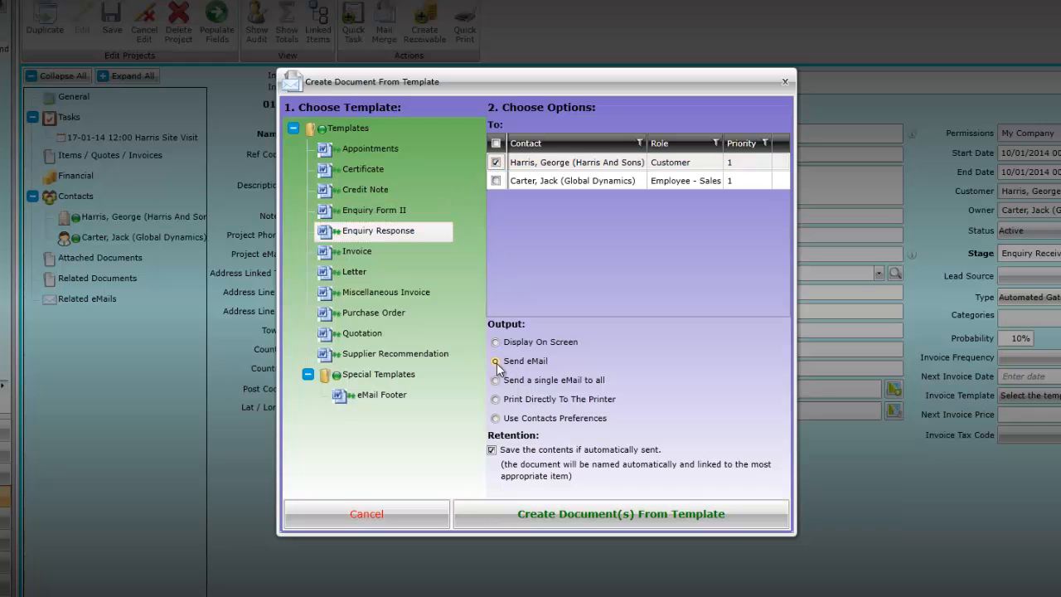
{"action": "left_click", "coordinate": [553, 515]}
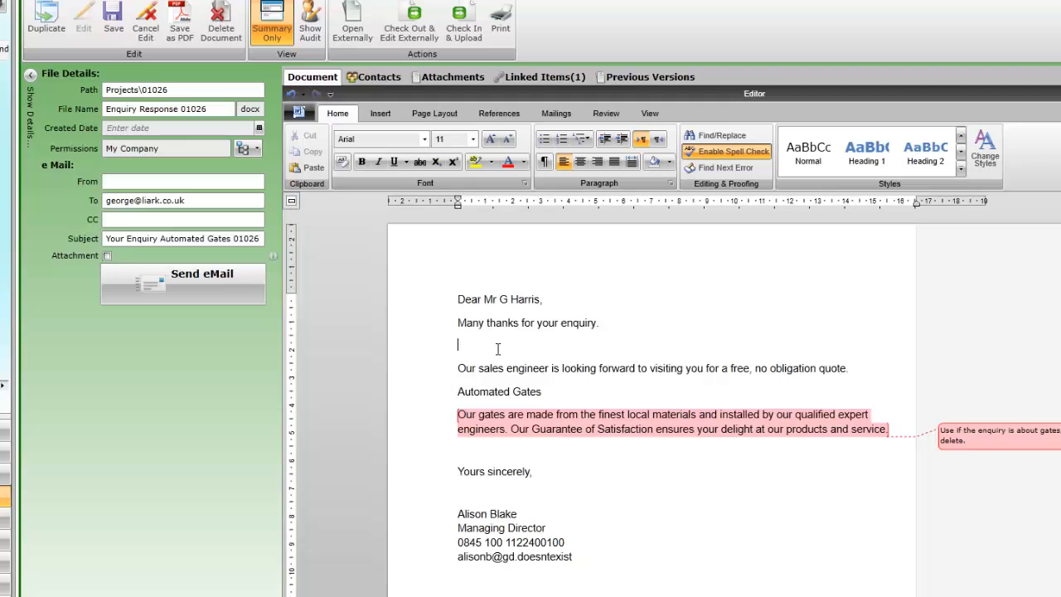
Step: Add a paragraph below the thanks saying that, following the phone conversation, the named sales engineer will visit at 12:00 am on the 17th January
{"action": "type", "text": "Fo"}
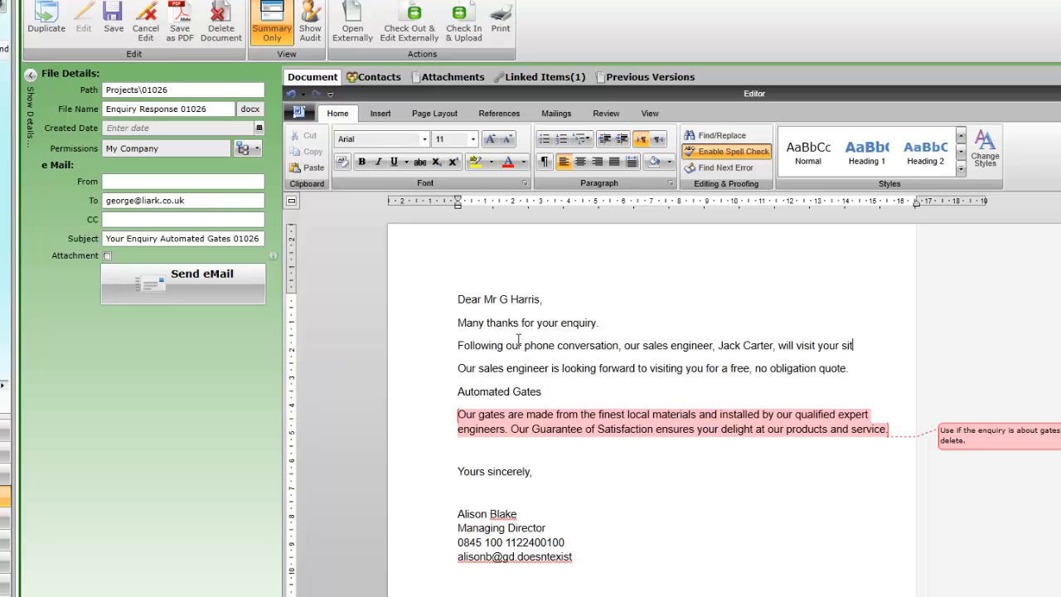
{"action": "type", "text": "am on the 17th January."}
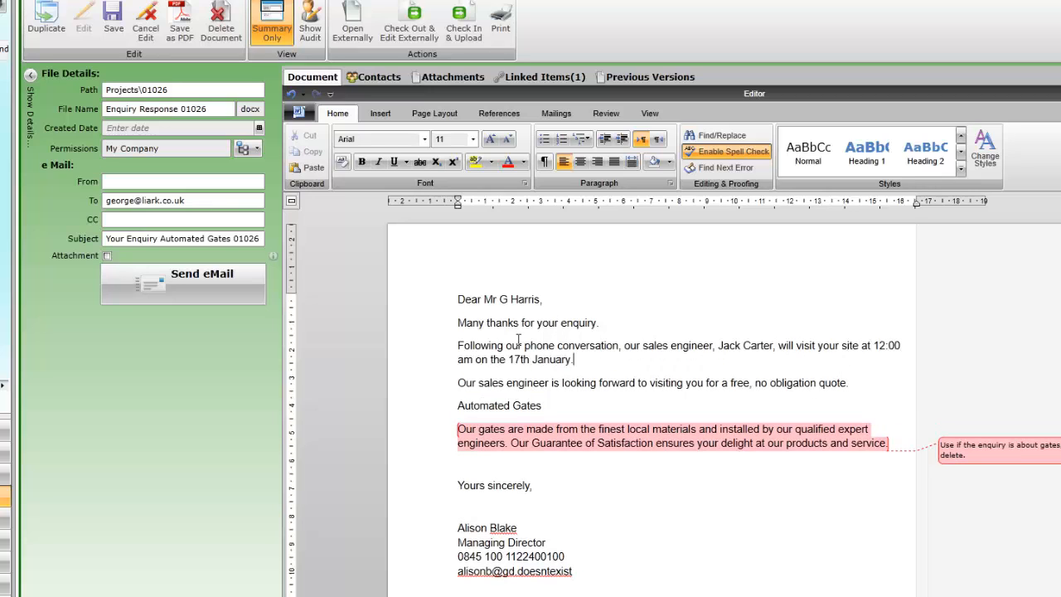
Step: Replace "Our sales engineer" with "He" in the paragraph about the free quote and send the email
{"action": "left_click_drag", "start_coordinate": [550, 382], "coordinate": [459, 382]}
{"action": "key", "text": "BackSpace"}
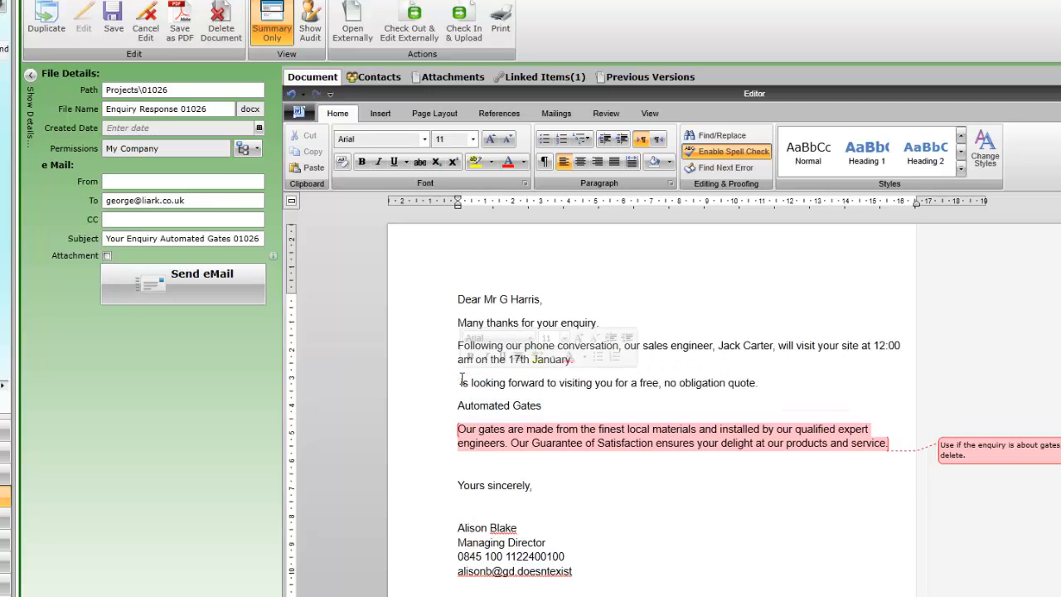
{"action": "type", "text": "He"}
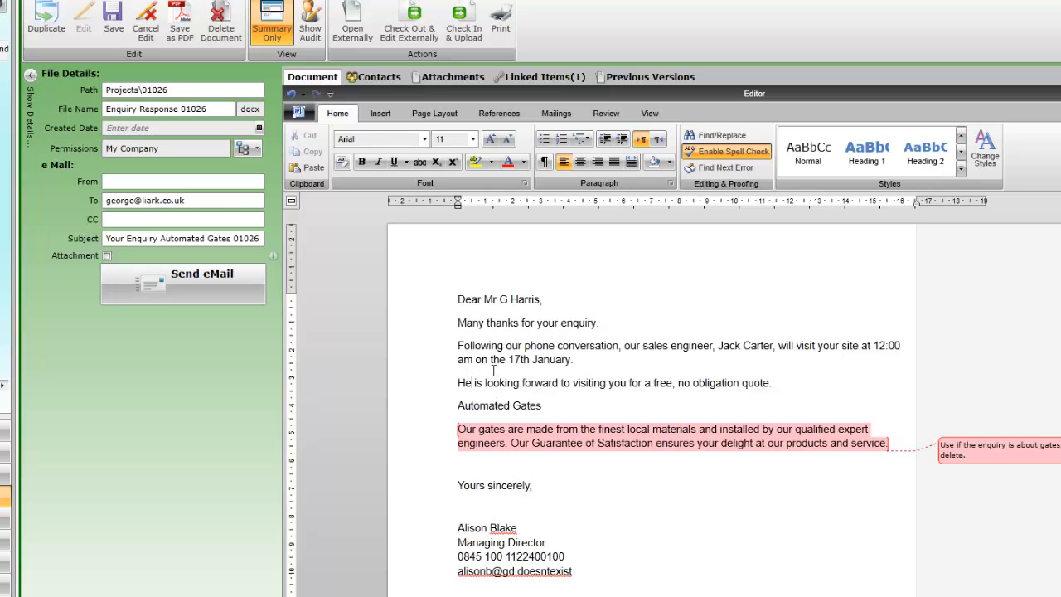
{"action": "left_click", "coordinate": [210, 287]}
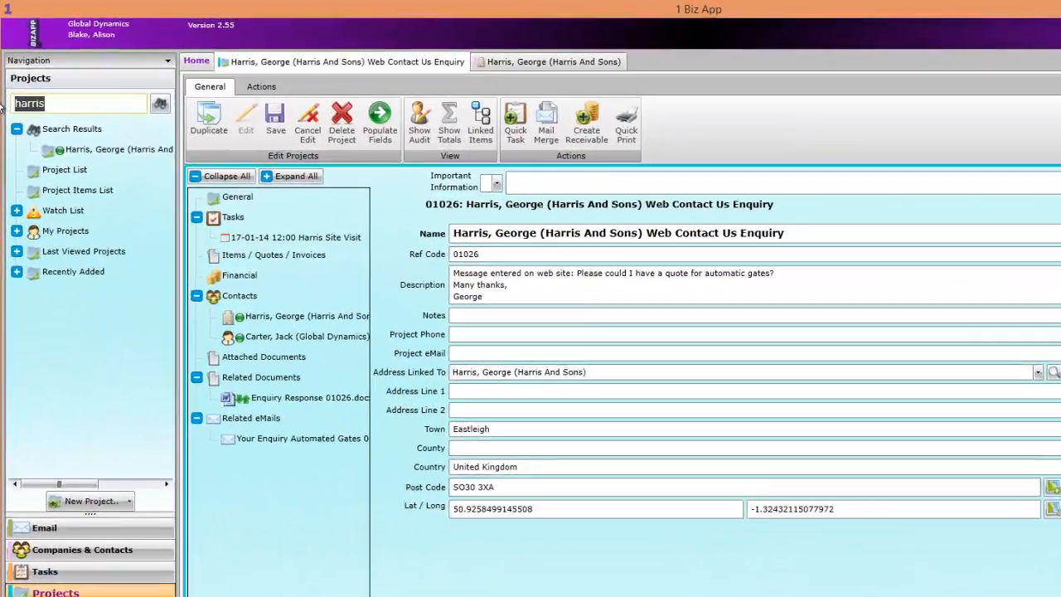
Step: Search the projects for "gates", list the search results and show all their locations on the map
{"action": "type", "text": "gate"}
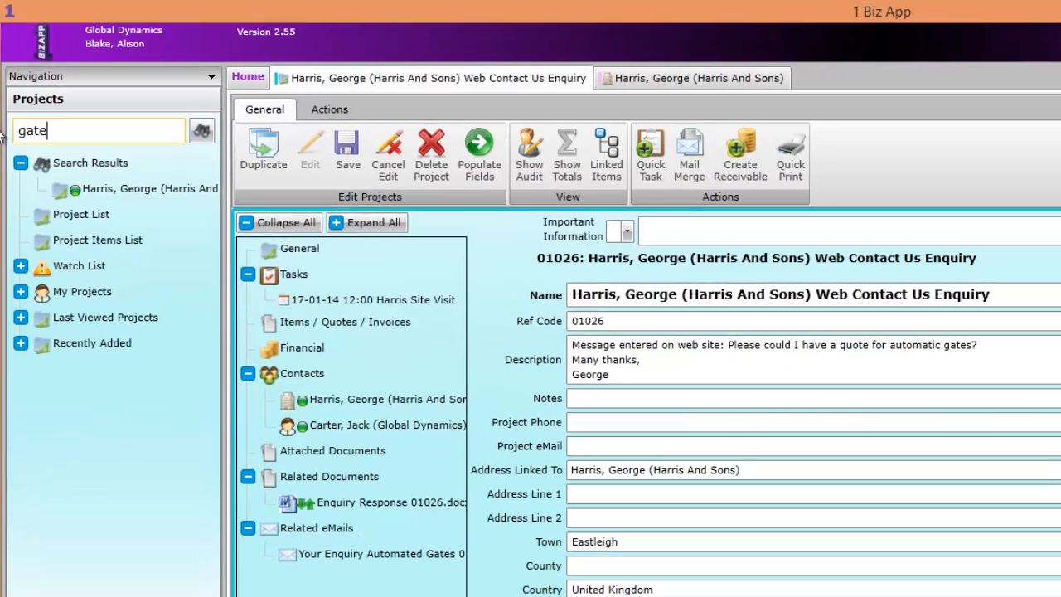
{"action": "type", "text": "s"}
{"action": "left_click", "coordinate": [201, 133]}
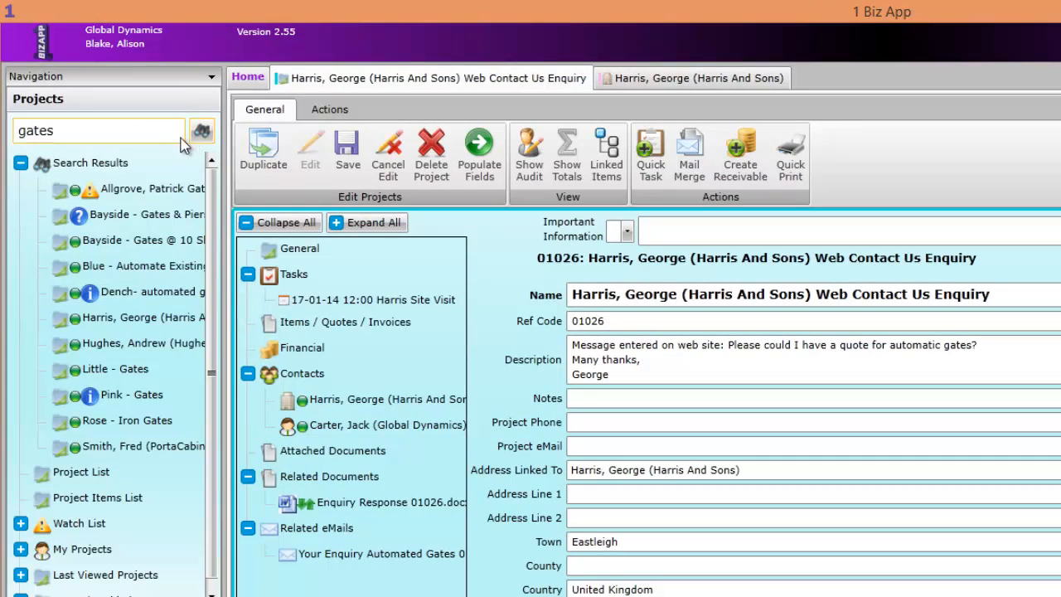
{"action": "left_click", "coordinate": [101, 166]}
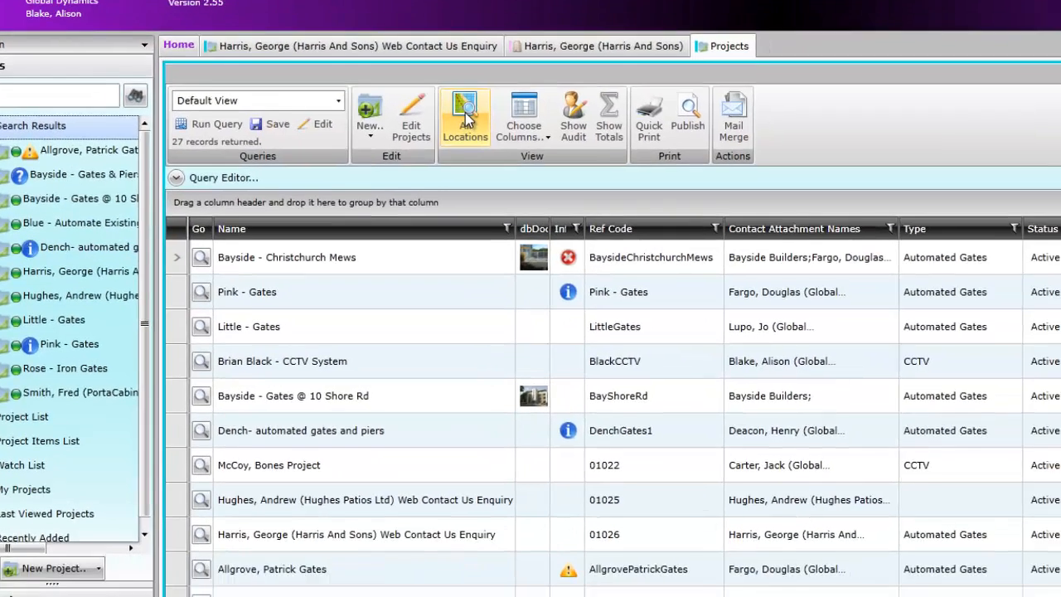
{"action": "left_click", "coordinate": [552, 160]}
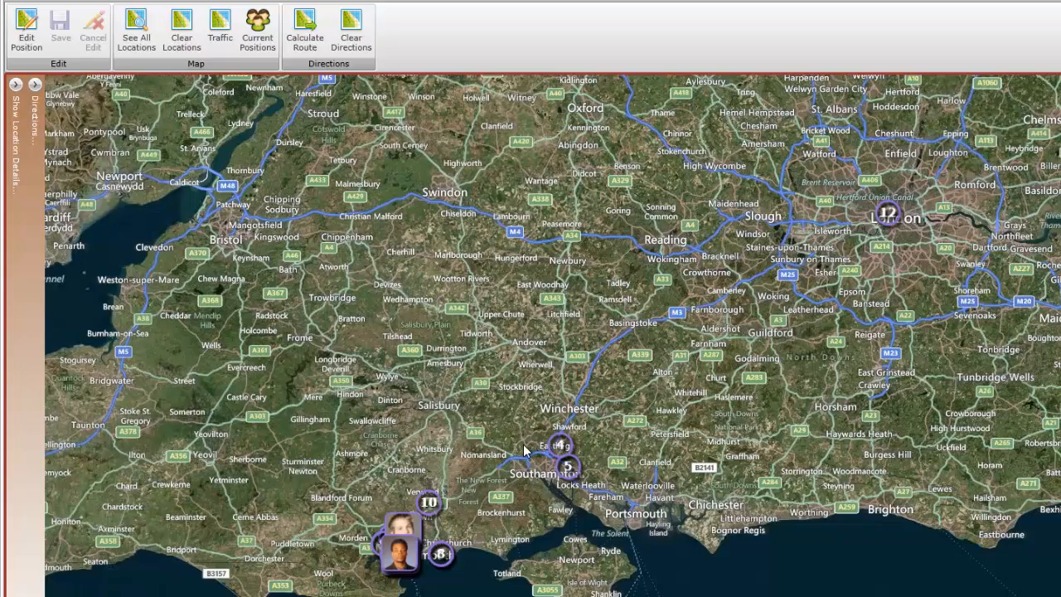
Step: Locate the Eastleigh and Southampton projects on the map and open the Bayside gates project marked 4 at Eastleigh
{"action": "left_click_drag", "start_coordinate": [511, 441], "coordinate": [421, 322]}
{"action": "scroll", "coordinate": [421, 321], "scroll_direction": "up", "scroll_amount": 1}
{"action": "scroll", "coordinate": [421, 322], "scroll_direction": "up", "scroll_amount": 2}
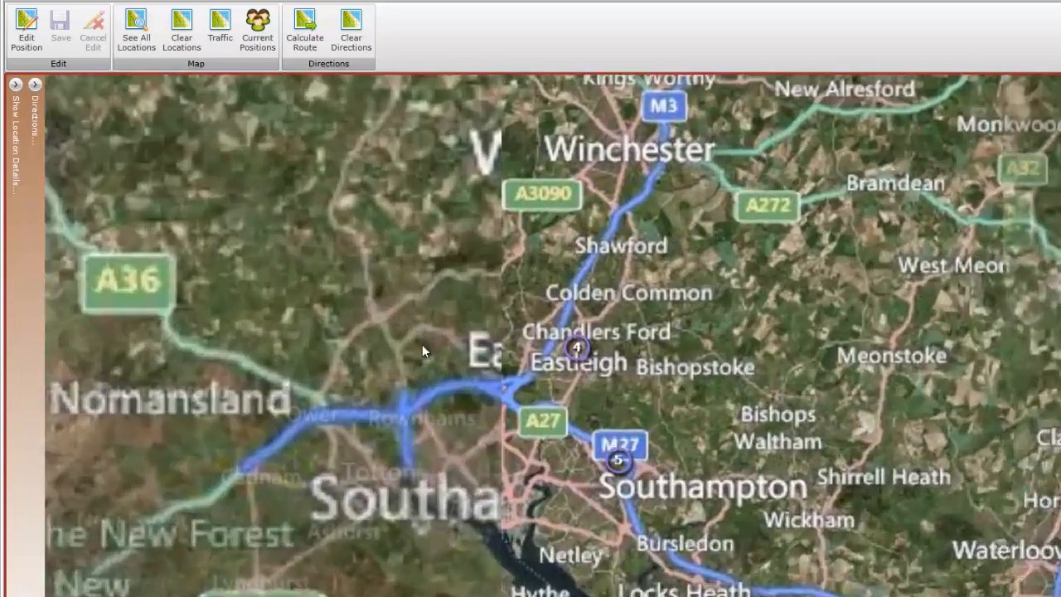
{"action": "left_click_drag", "start_coordinate": [502, 409], "coordinate": [347, 296]}
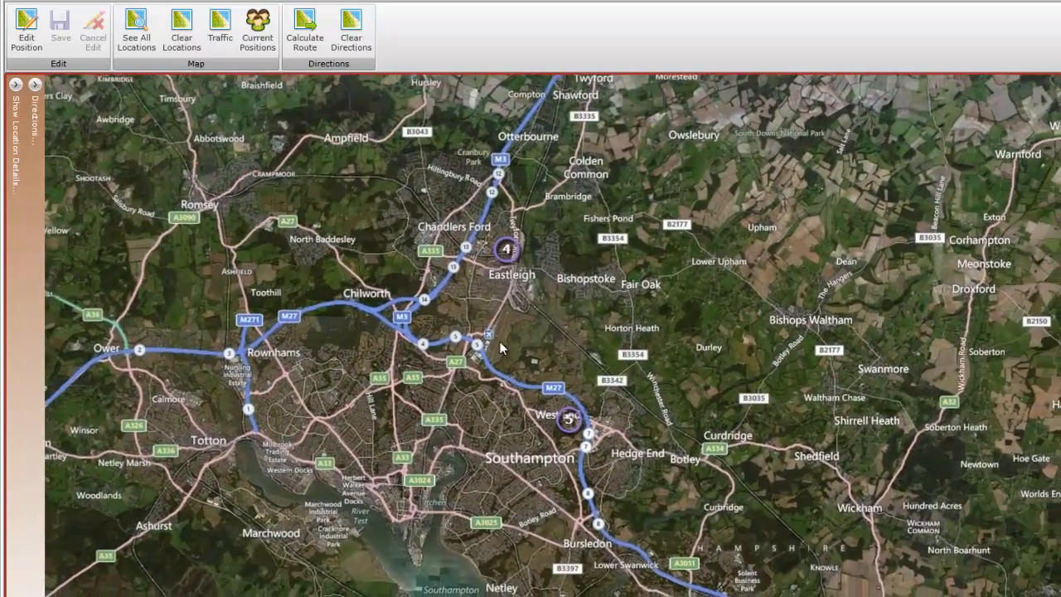
{"action": "scroll", "coordinate": [500, 341], "scroll_direction": "up", "scroll_amount": 1}
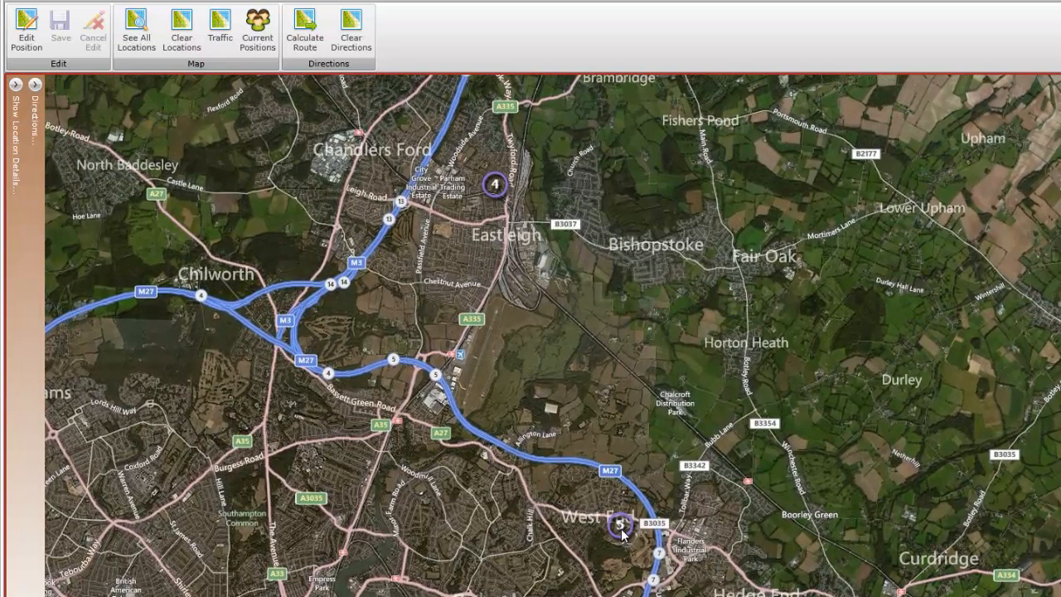
{"action": "double_click", "coordinate": [495, 184]}
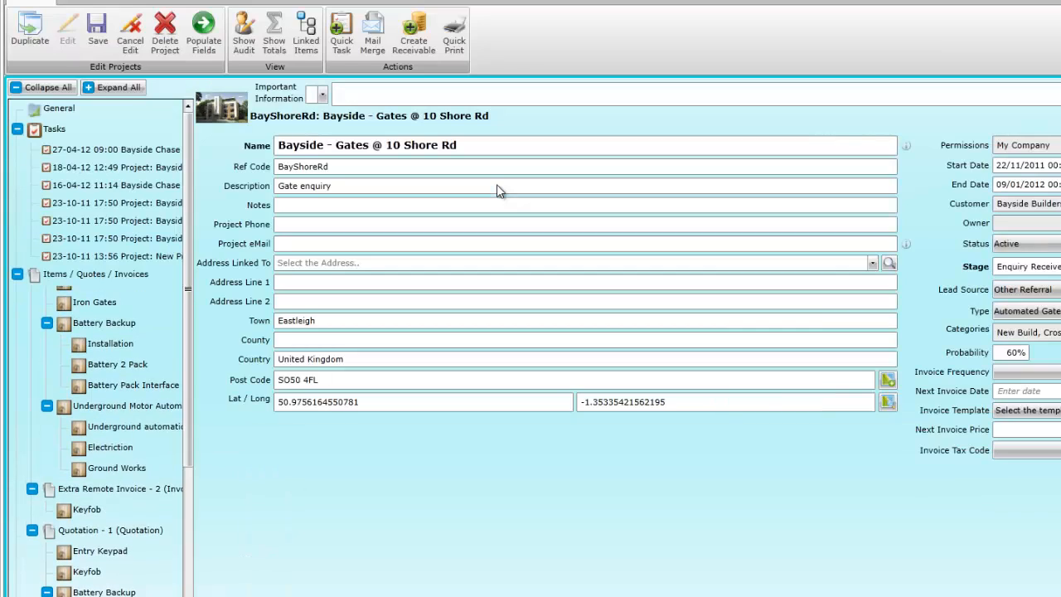
Step: Create an email from the Letter template addressed to the customer Bayside Builders
{"action": "left_click", "coordinate": [374, 34]}
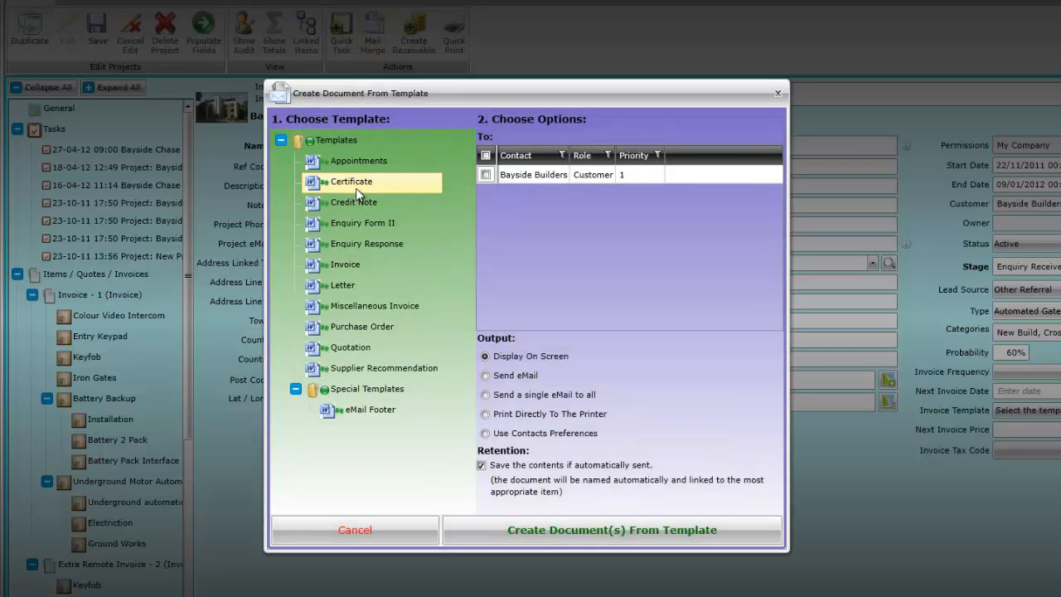
{"action": "left_click", "coordinate": [343, 286]}
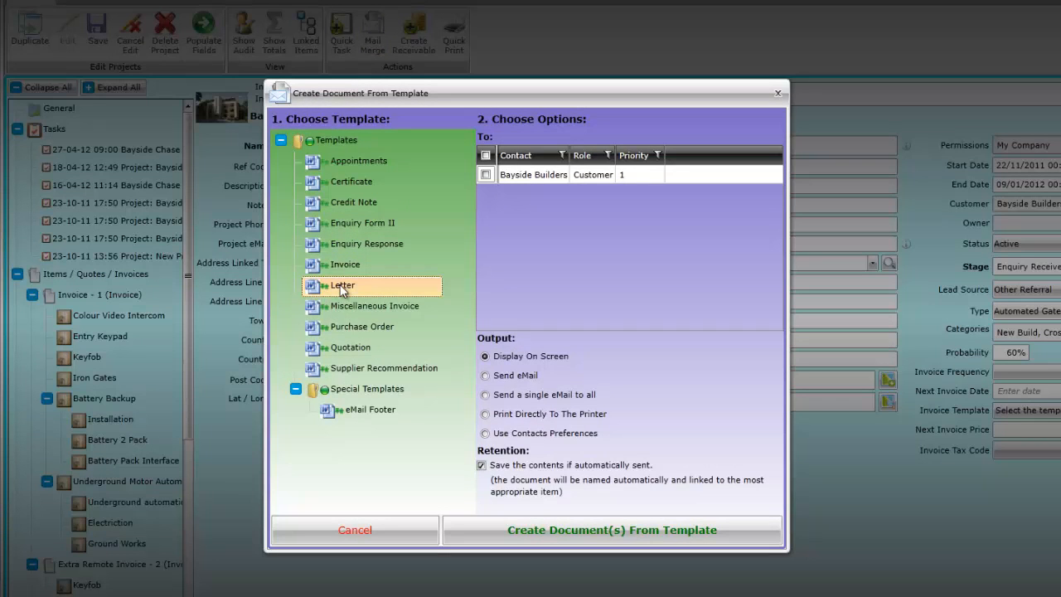
{"action": "left_click", "coordinate": [486, 175]}
{"action": "left_click", "coordinate": [485, 375]}
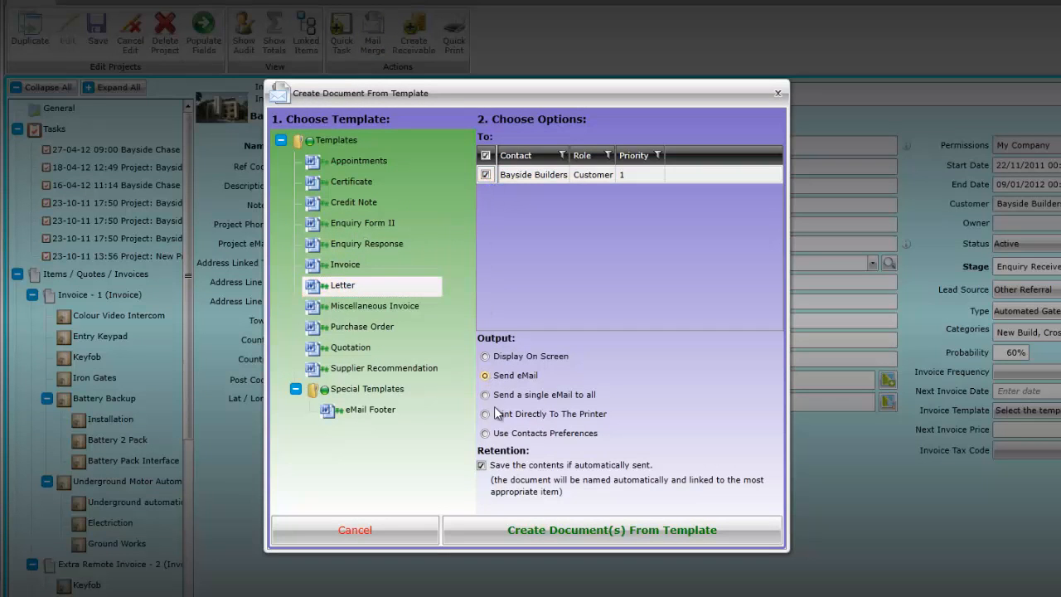
{"action": "left_click", "coordinate": [528, 525]}
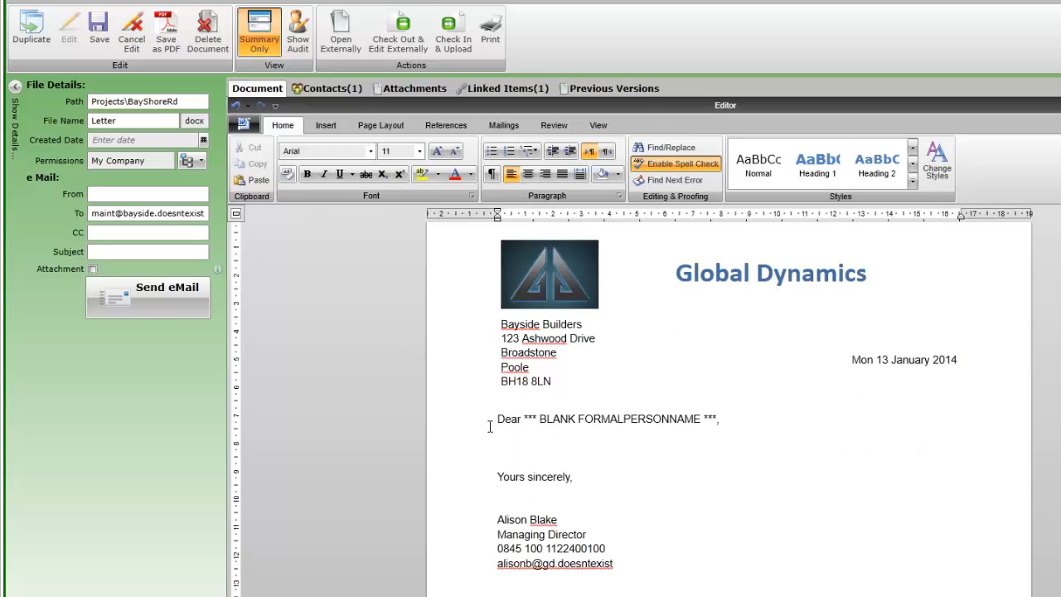
Step: Replace the blank name placeholder in the letter's salutation with "sir" and start the body paragraph
{"action": "left_click_drag", "start_coordinate": [524, 419], "coordinate": [719, 423]}
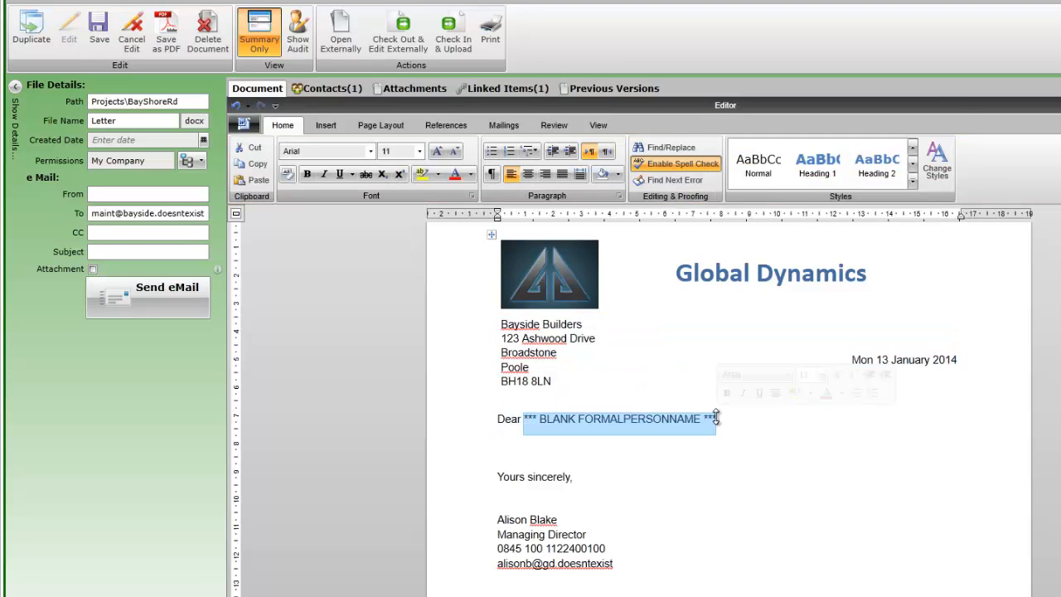
{"action": "type", "text": "sir"}
{"action": "key", "text": "Return"}
Step: Write "A client of ours would like to visit your site to see our installation. Please could you confirm if this is possible." and send the email
{"action": "type", "text": "A"}
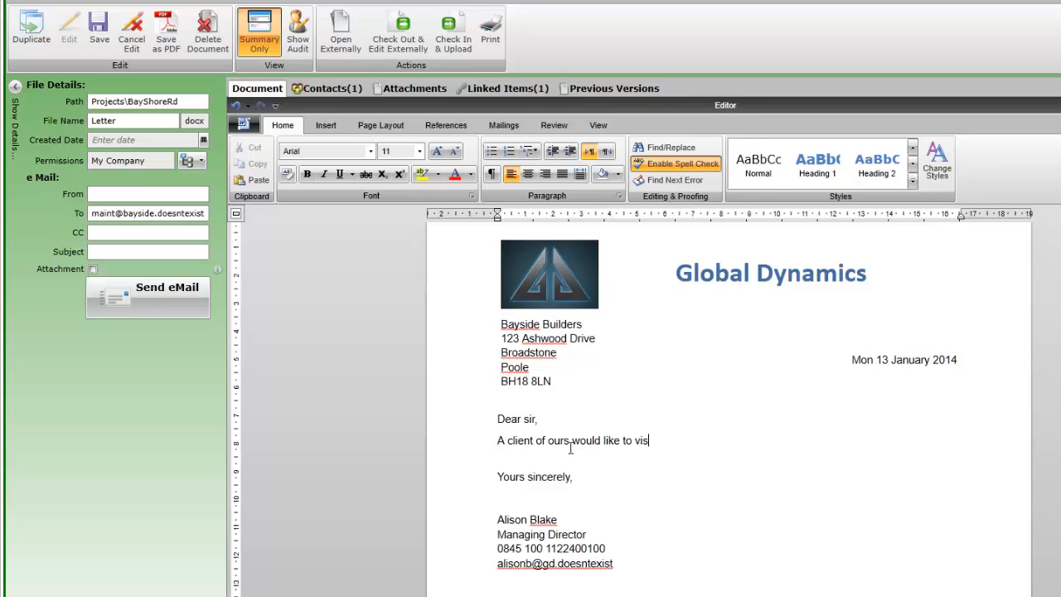
{"action": "type", "text": "installation. Please could you confir"}
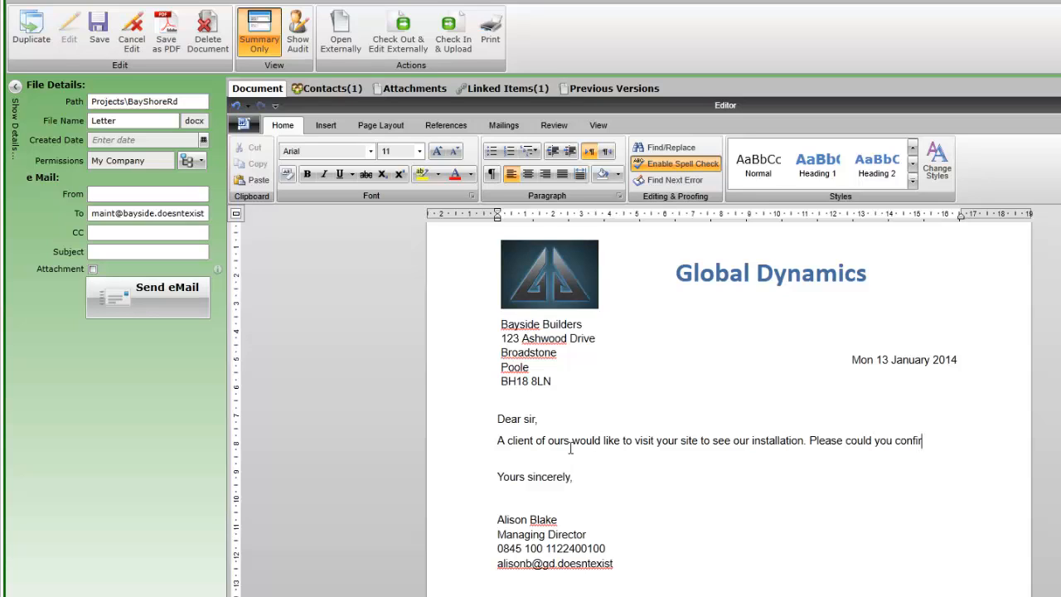
{"action": "type", "text": "m if this is possible."}
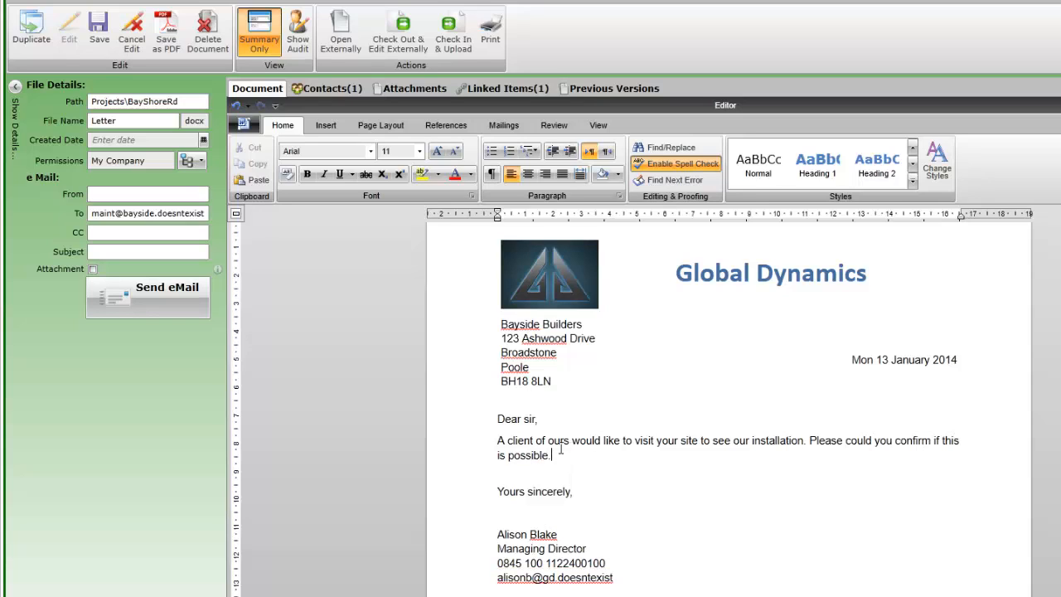
{"action": "left_click", "coordinate": [133, 297]}
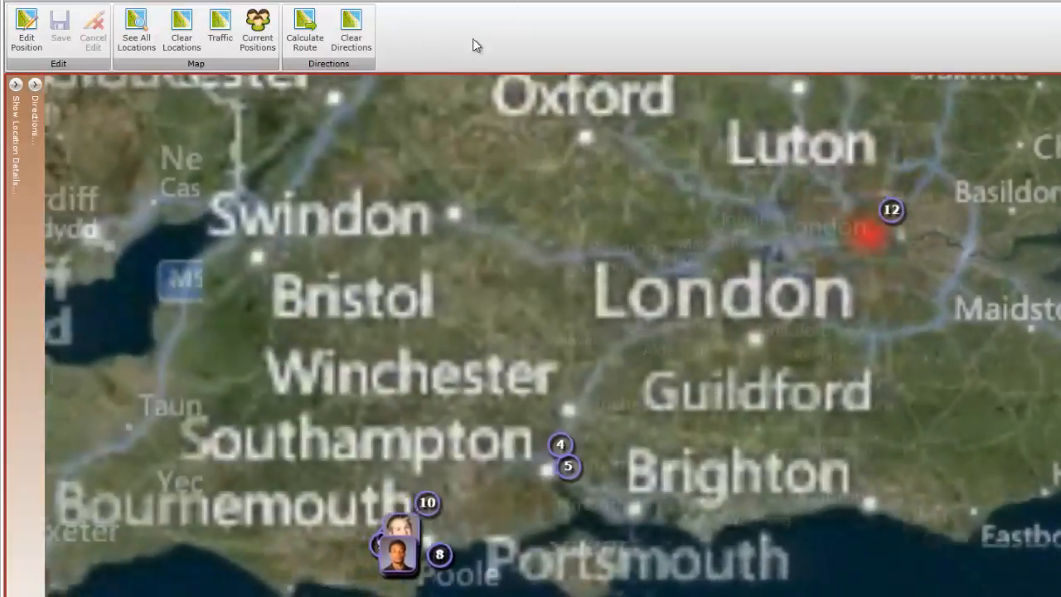
Step: Show the map's location details and directions, and add the Eastleigh projects numbered 5 and 4 to the route in that order
{"action": "left_click", "coordinate": [34, 85]}
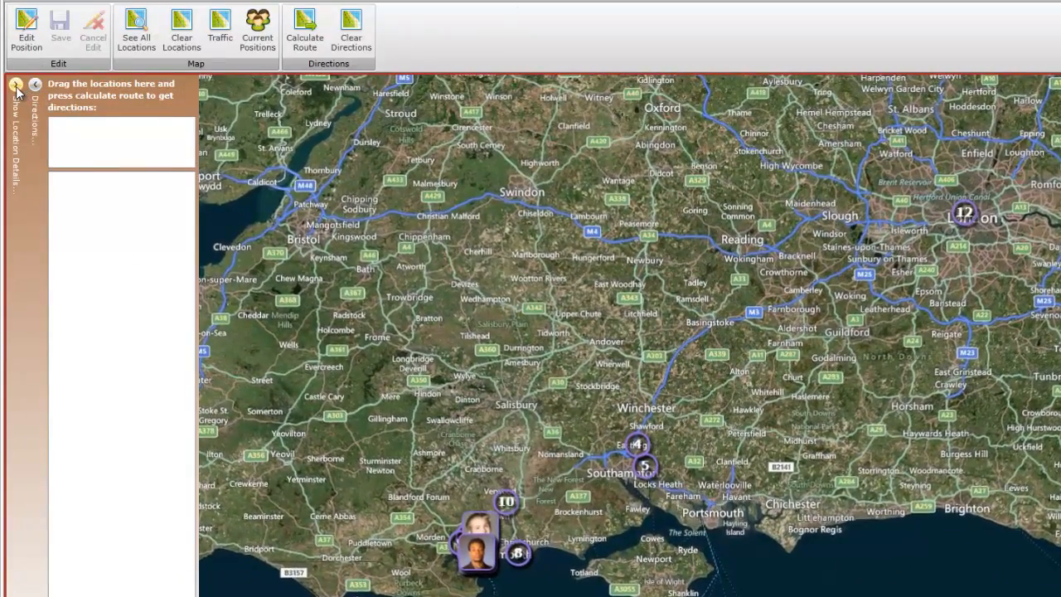
{"action": "left_click", "coordinate": [15, 85]}
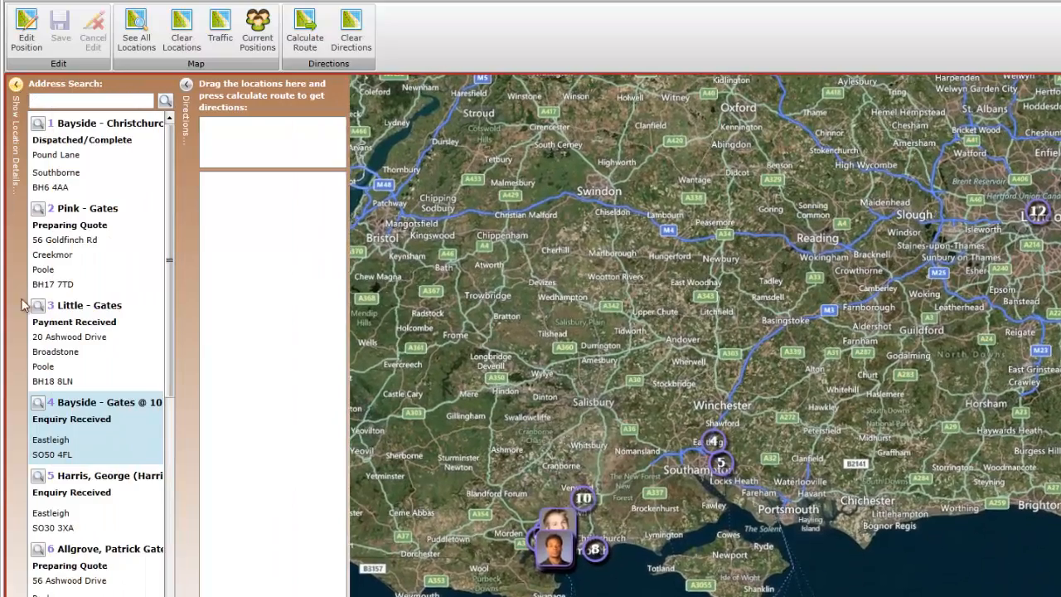
{"action": "left_click_drag", "start_coordinate": [58, 486], "coordinate": [239, 159]}
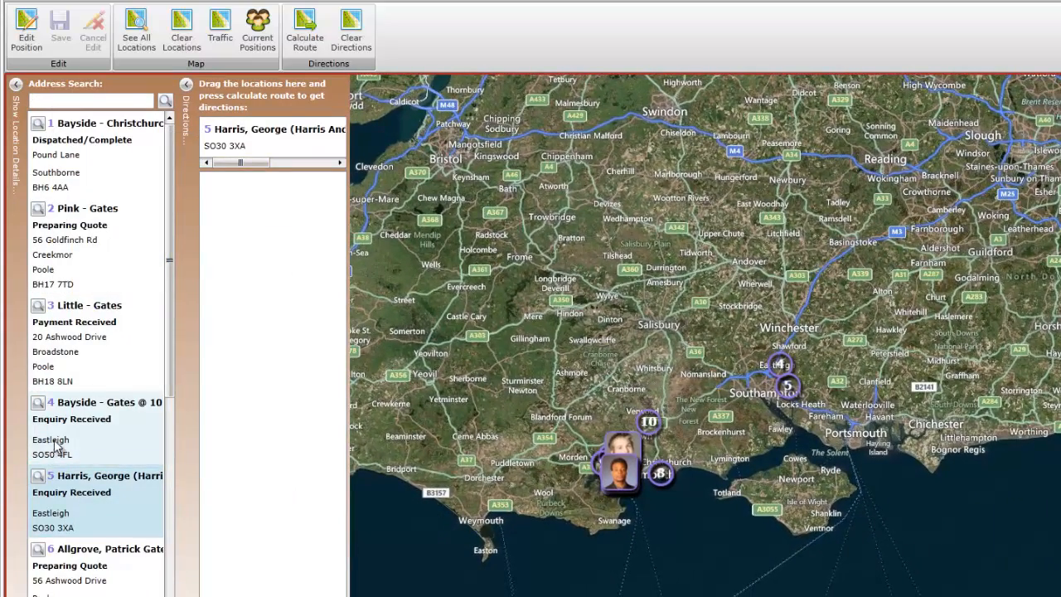
{"action": "left_click_drag", "start_coordinate": [55, 446], "coordinate": [222, 170]}
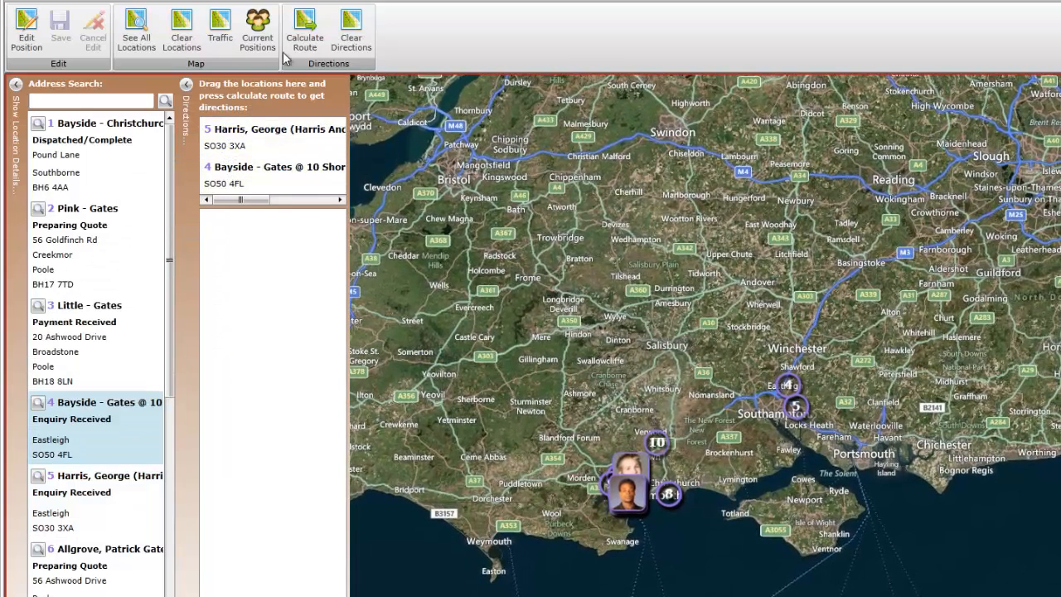
Step: Calculate the route between the two Eastleigh projects and examine its course around Southampton up close on the map
{"action": "left_click", "coordinate": [305, 34]}
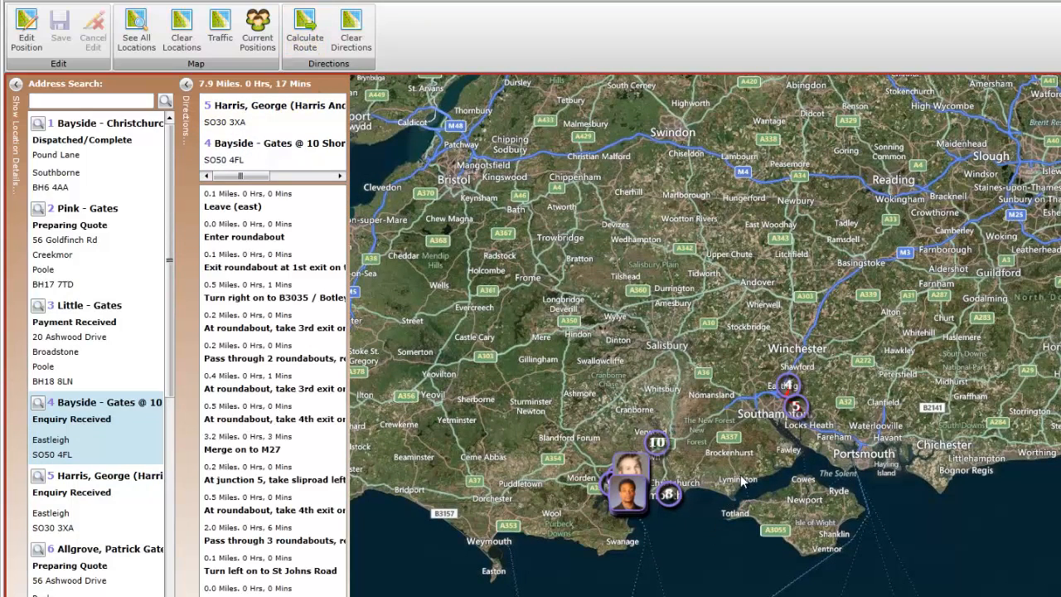
{"action": "scroll", "coordinate": [697, 437], "scroll_direction": "up", "scroll_amount": 2}
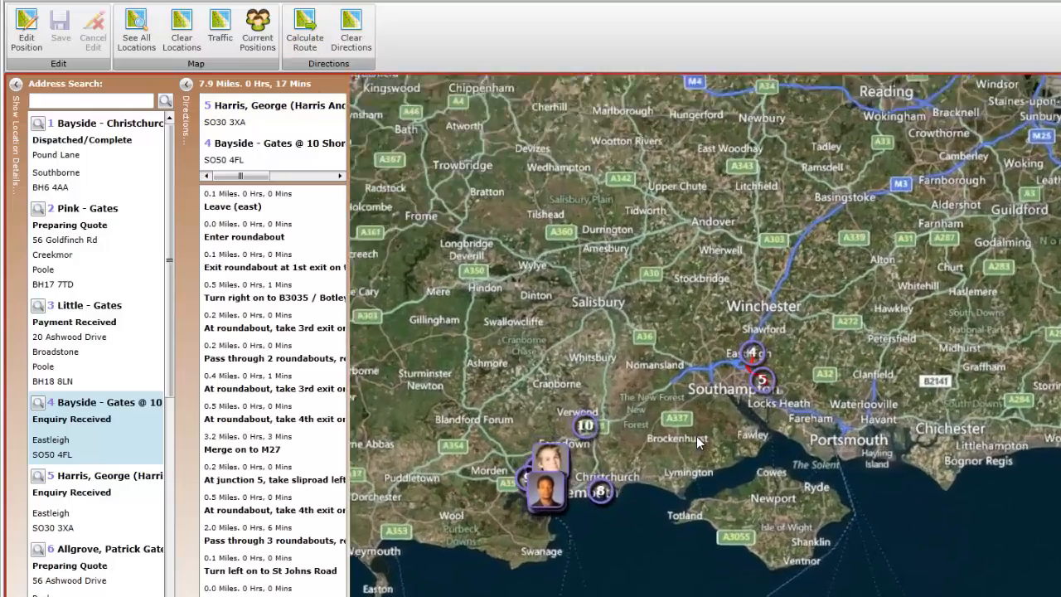
{"action": "scroll", "coordinate": [709, 414], "scroll_direction": "up", "scroll_amount": 2}
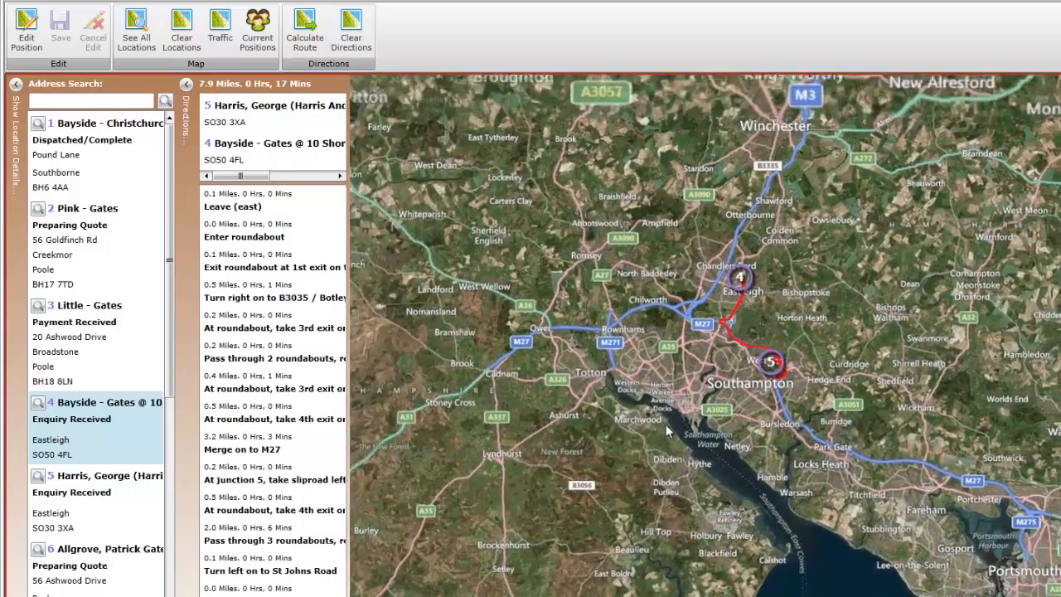
{"action": "scroll", "coordinate": [661, 401], "scroll_direction": "up", "scroll_amount": 3}
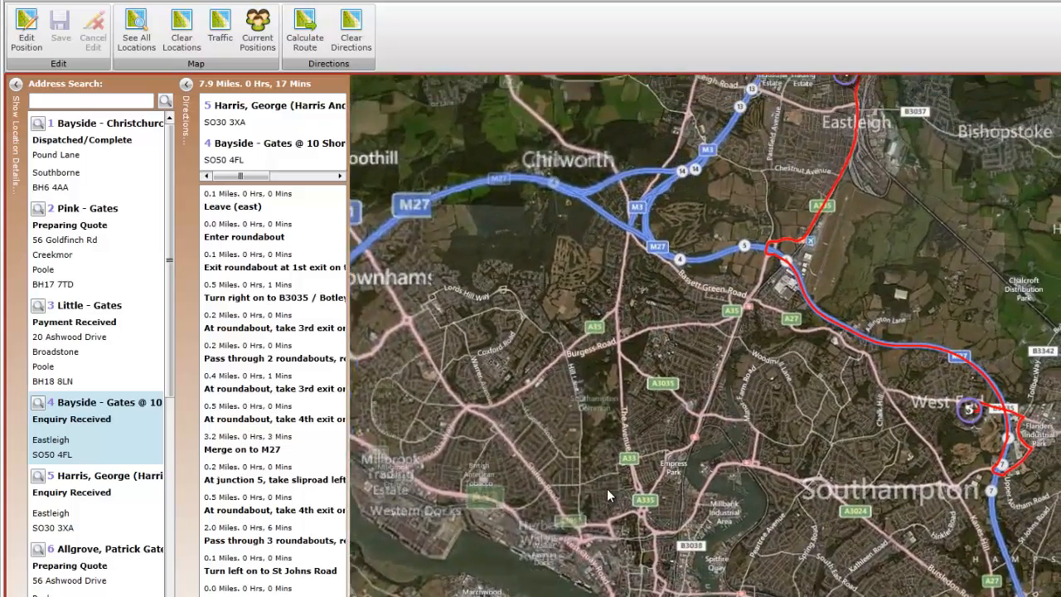
{"action": "left_click_drag", "start_coordinate": [607, 489], "coordinate": [604, 531]}
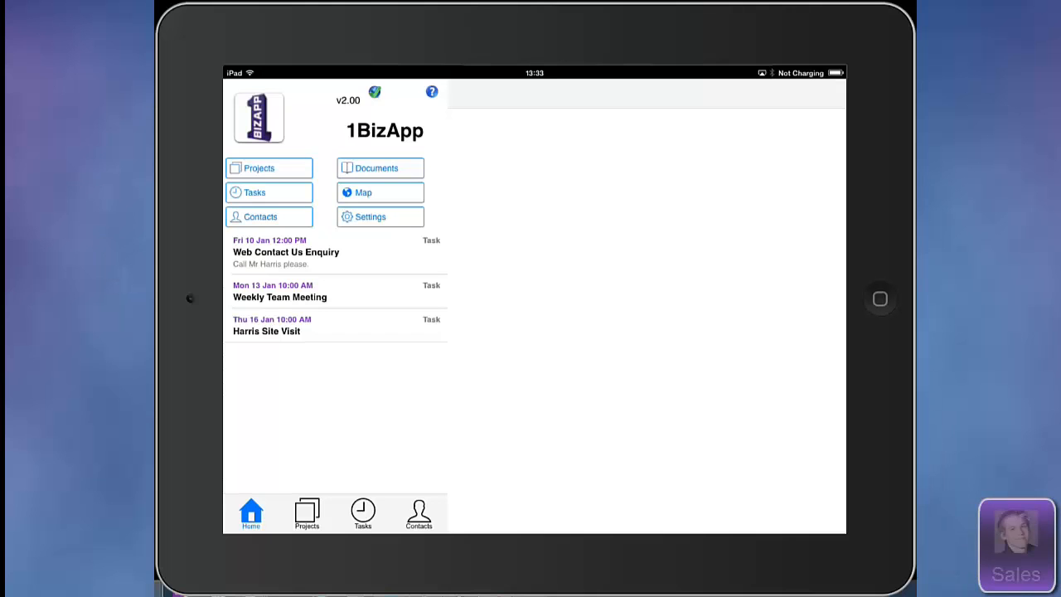
Step: In the 1BizApp iPad app, open the site visit task for Thu 16 Jan 10:00 AM and view its location in Street View
{"action": "left_click", "coordinate": [335, 325]}
{"action": "left_click", "coordinate": [501, 238]}
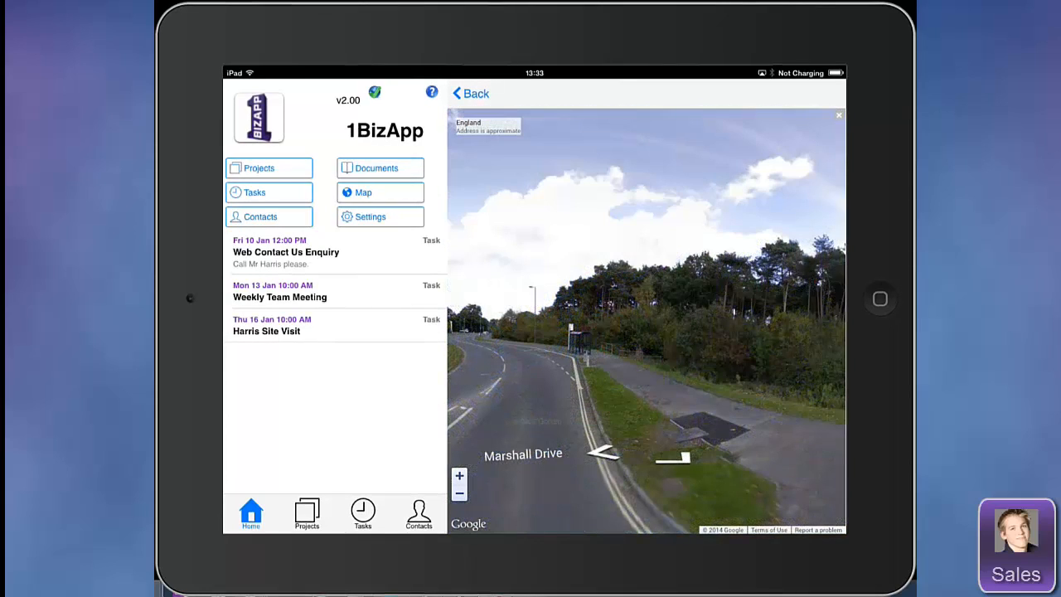
Step: Open the Harris And Sons web enquiry project from the project list and review its details
{"action": "left_click", "coordinate": [269, 168]}
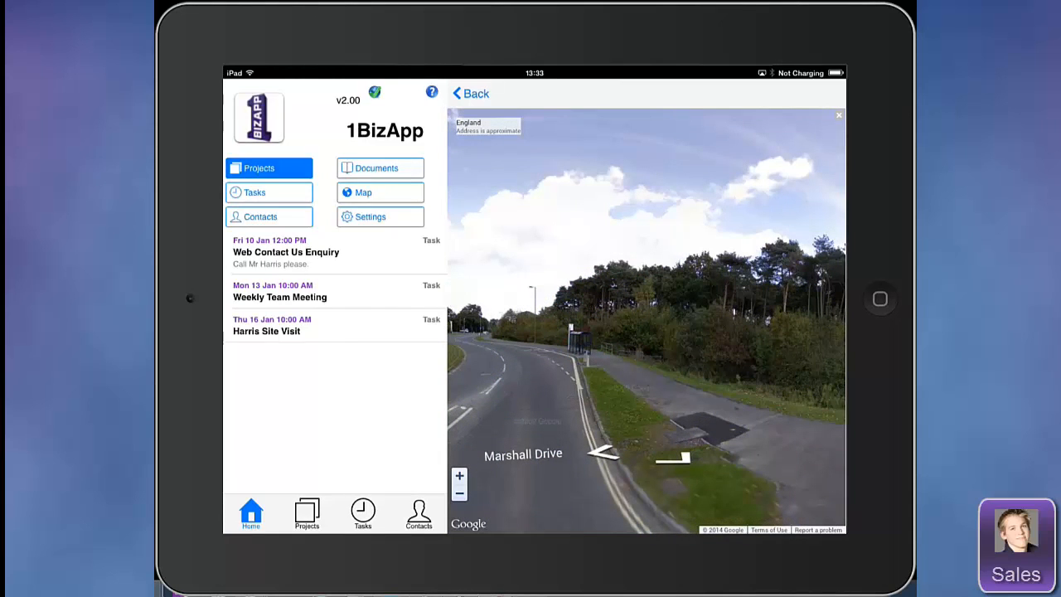
{"action": "scroll", "coordinate": [335, 301], "scroll_direction": "down", "scroll_amount": 1}
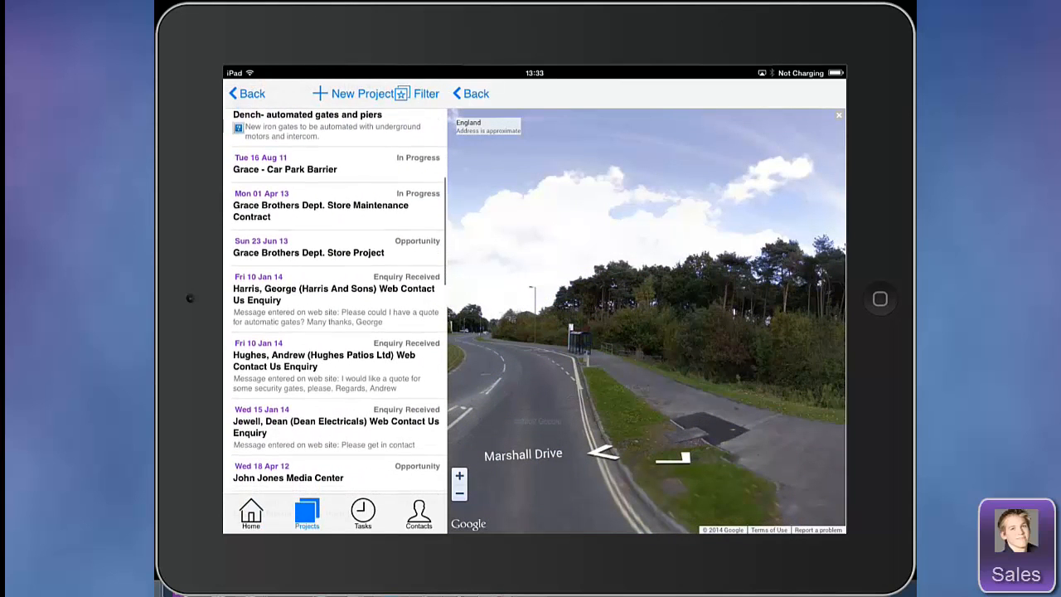
{"action": "left_click", "coordinate": [335, 299]}
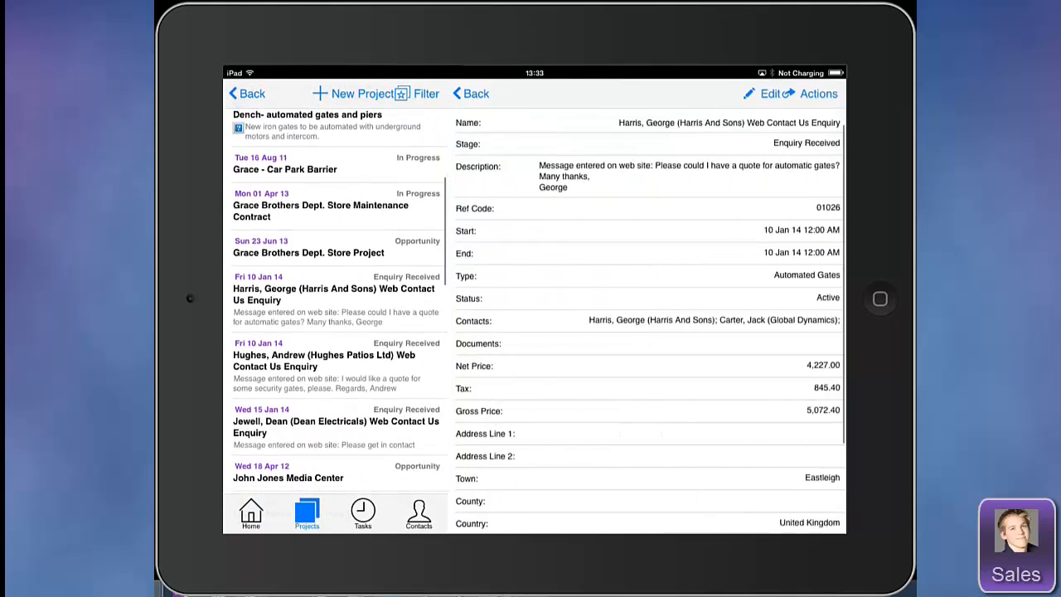
{"action": "scroll", "coordinate": [650, 320], "scroll_direction": "down", "scroll_amount": 2}
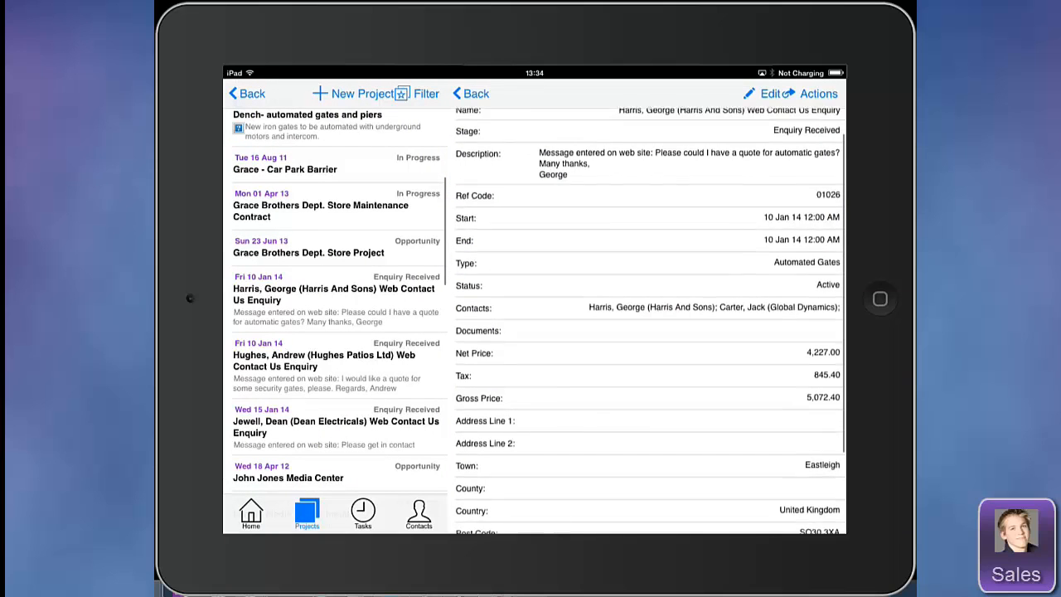
{"action": "scroll", "coordinate": [651, 320], "scroll_direction": "up", "scroll_amount": 2}
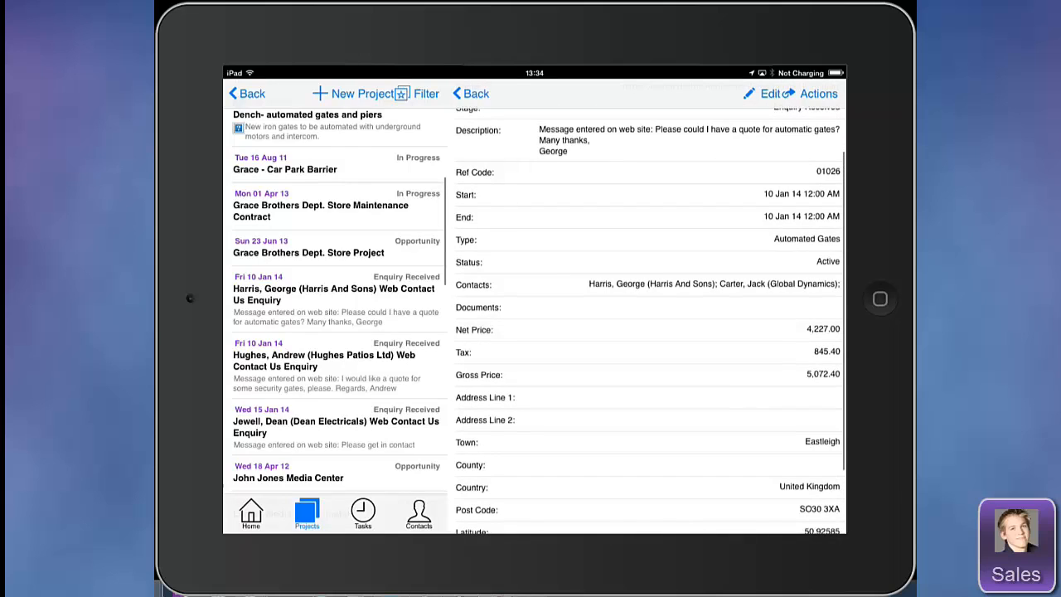
Step: Open the Harris And Sons customer in the contacts list and review the full contact record
{"action": "left_click", "coordinate": [419, 514]}
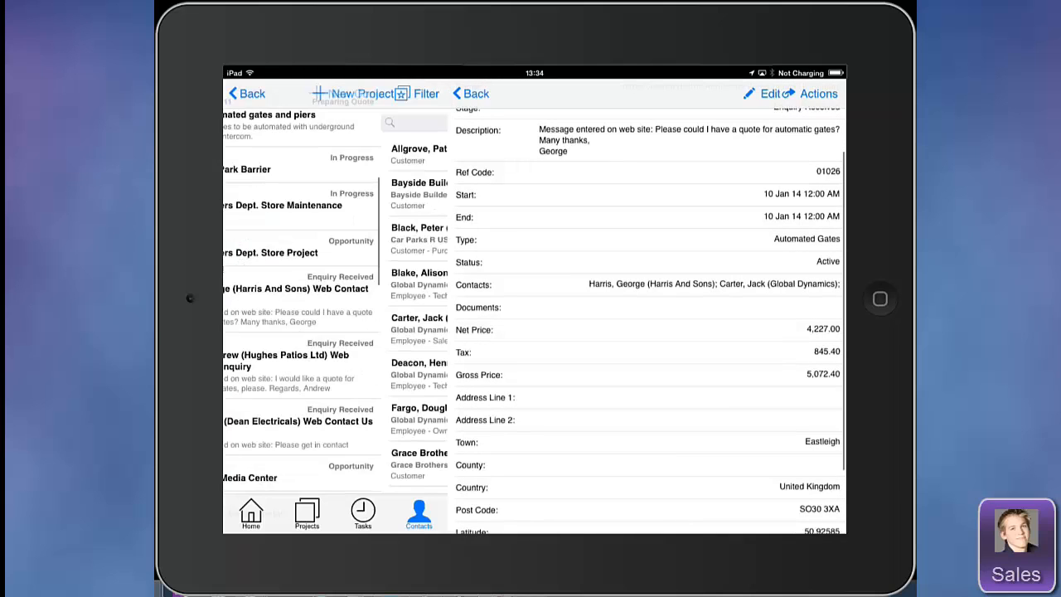
{"action": "scroll", "coordinate": [336, 302], "scroll_direction": "down", "scroll_amount": 3}
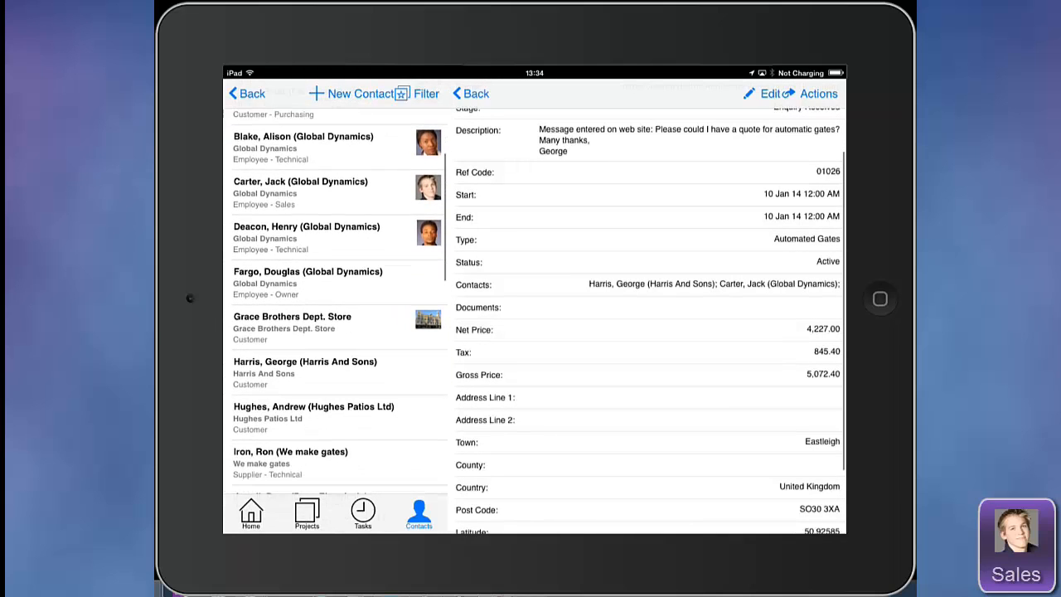
{"action": "left_click", "coordinate": [336, 372]}
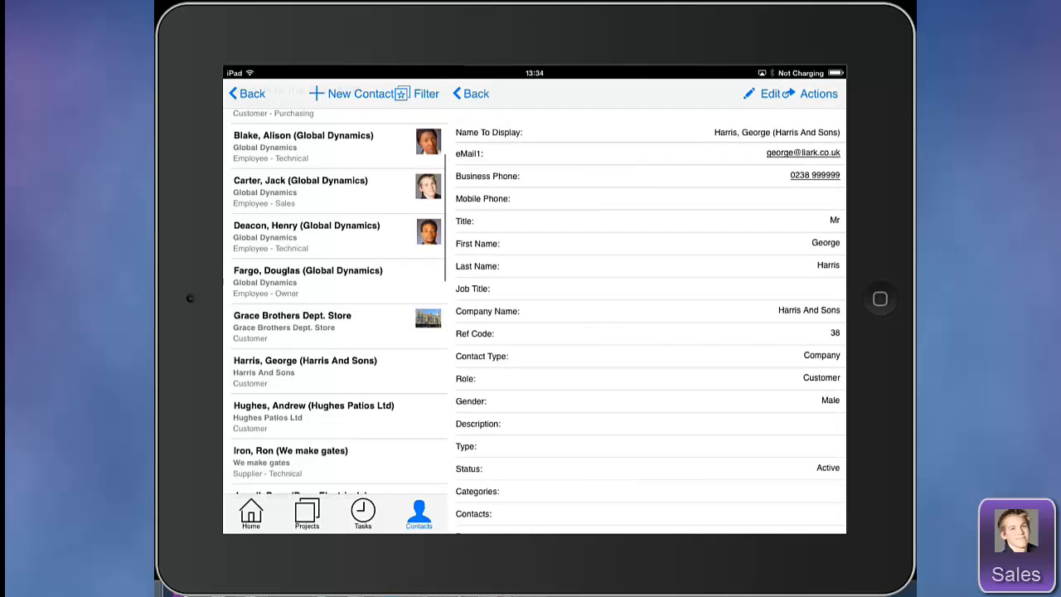
{"action": "scroll", "coordinate": [650, 315], "scroll_direction": "down", "scroll_amount": 5}
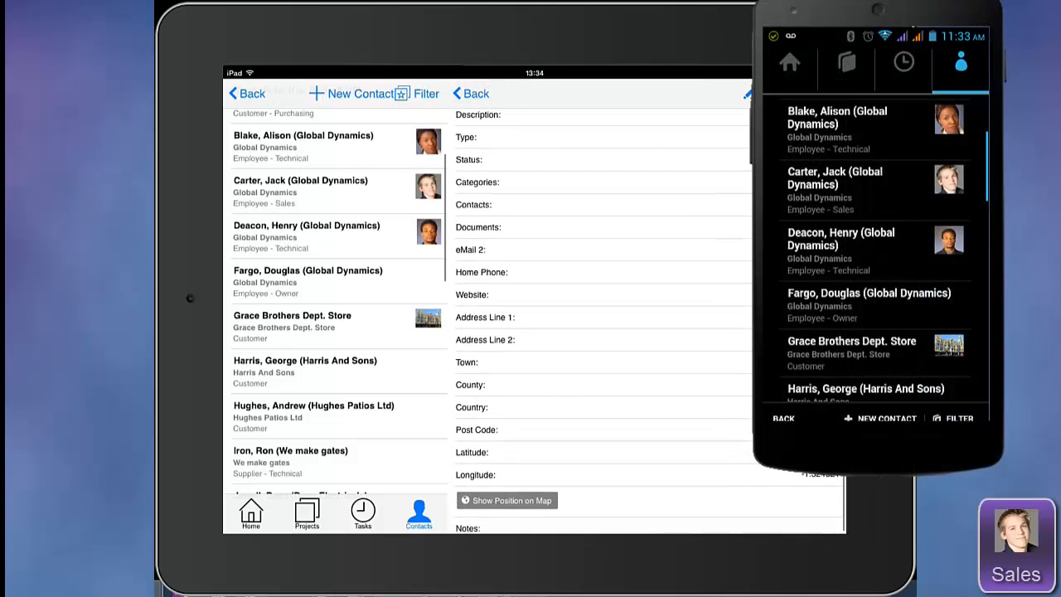
{"action": "scroll", "coordinate": [650, 315], "scroll_direction": "up", "scroll_amount": 8}
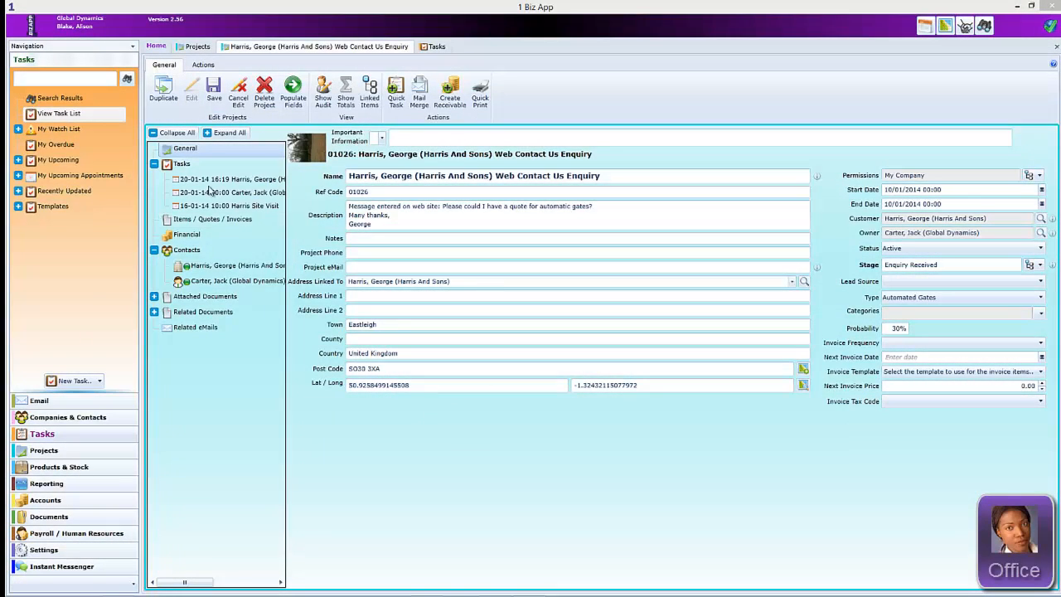
Step: In the desktop 1 Biz App, add a task to the Harris And Sons enquiry project from the Site inspection template
{"action": "left_click", "coordinate": [179, 168]}
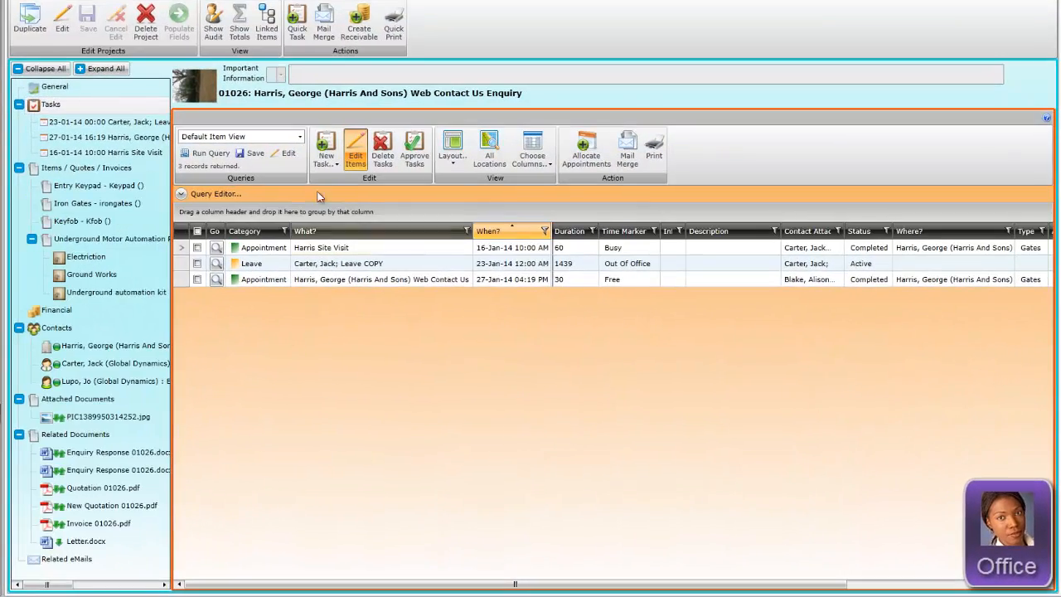
{"action": "left_click", "coordinate": [329, 155]}
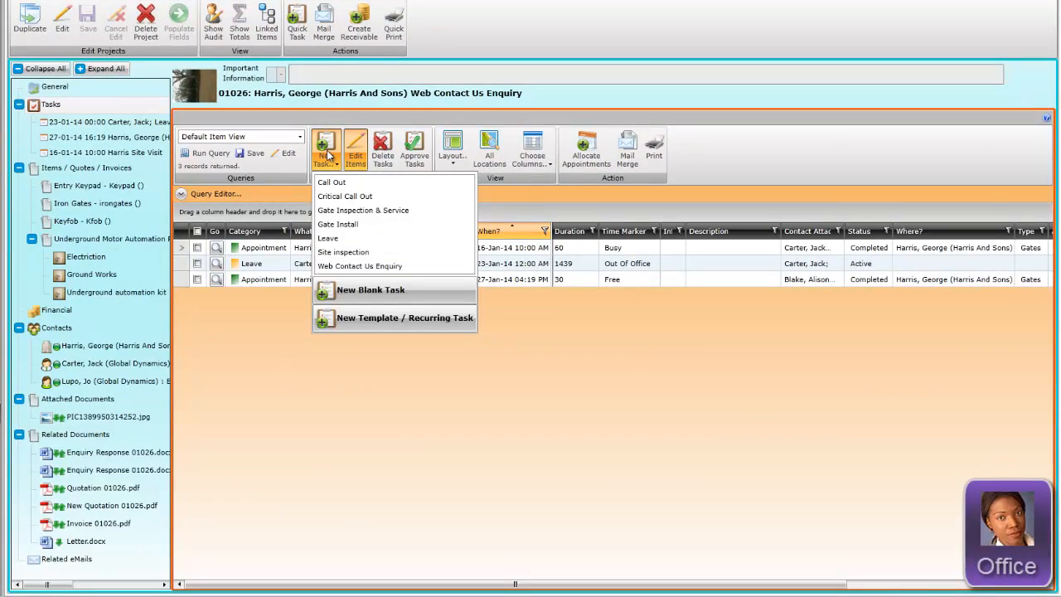
{"action": "left_click", "coordinate": [354, 253]}
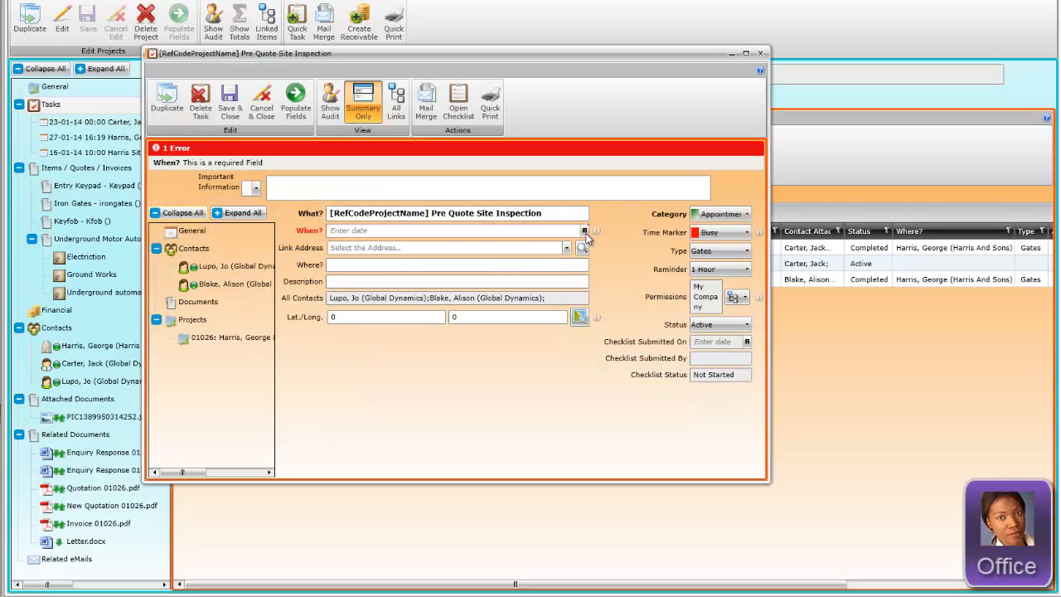
Step: Schedule the site inspection task for 23/01/2014 at 13:00
{"action": "left_click", "coordinate": [584, 233]}
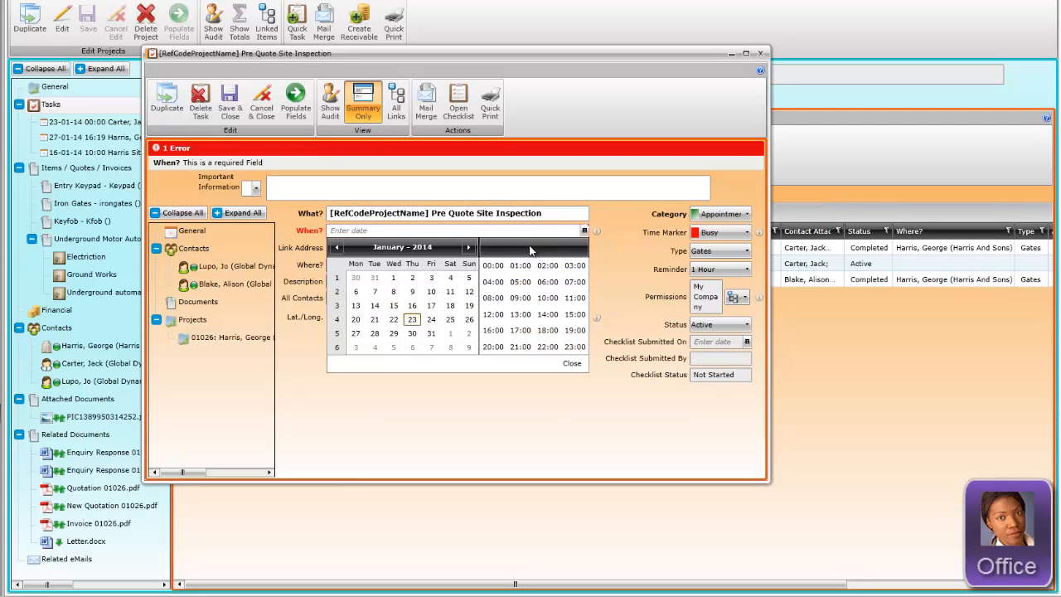
{"action": "left_click", "coordinate": [520, 313]}
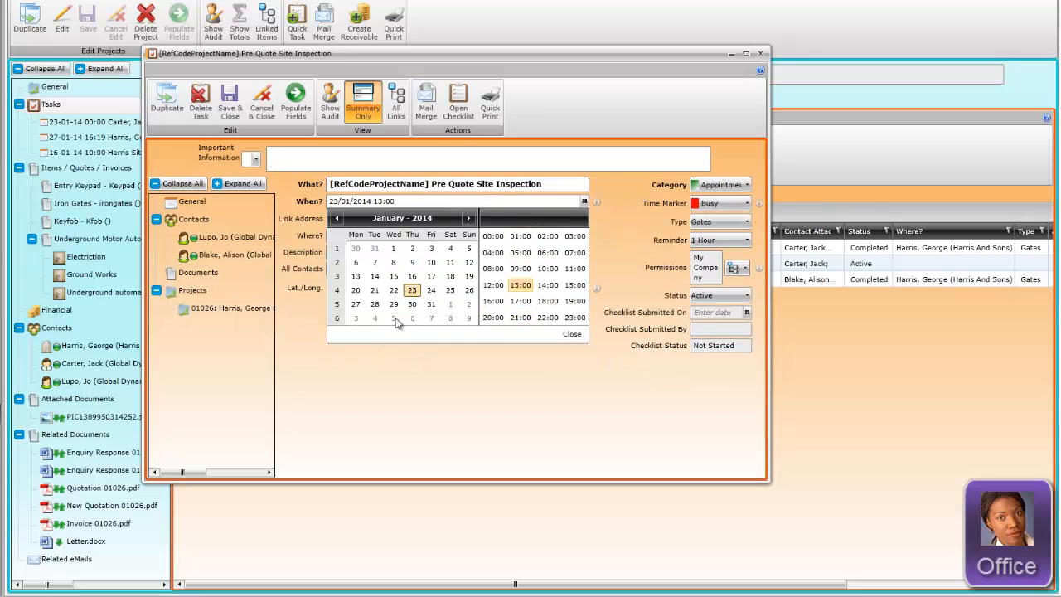
{"action": "left_click", "coordinate": [568, 333]}
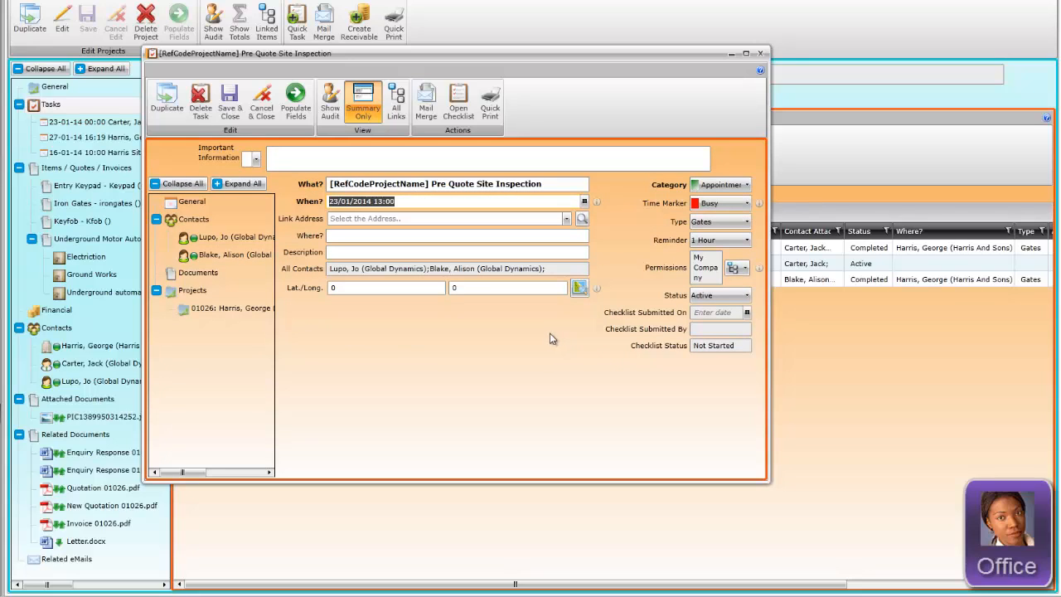
Step: Remove the signed-in user from the site inspection task's contacts
{"action": "left_click", "coordinate": [455, 287]}
{"action": "left_click", "coordinate": [203, 222]}
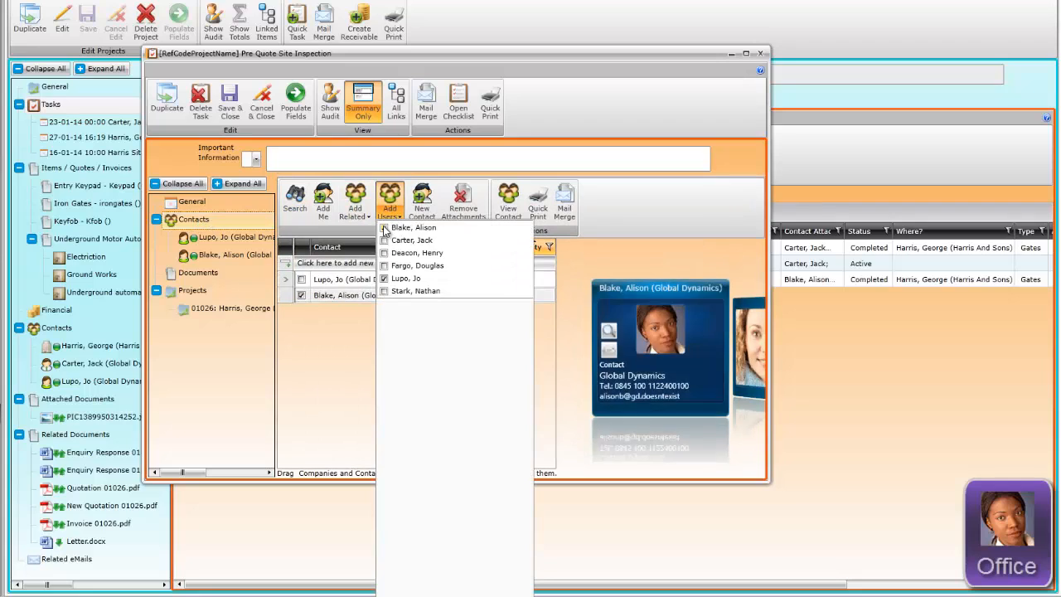
{"action": "left_click", "coordinate": [384, 228]}
{"action": "left_click", "coordinate": [345, 325]}
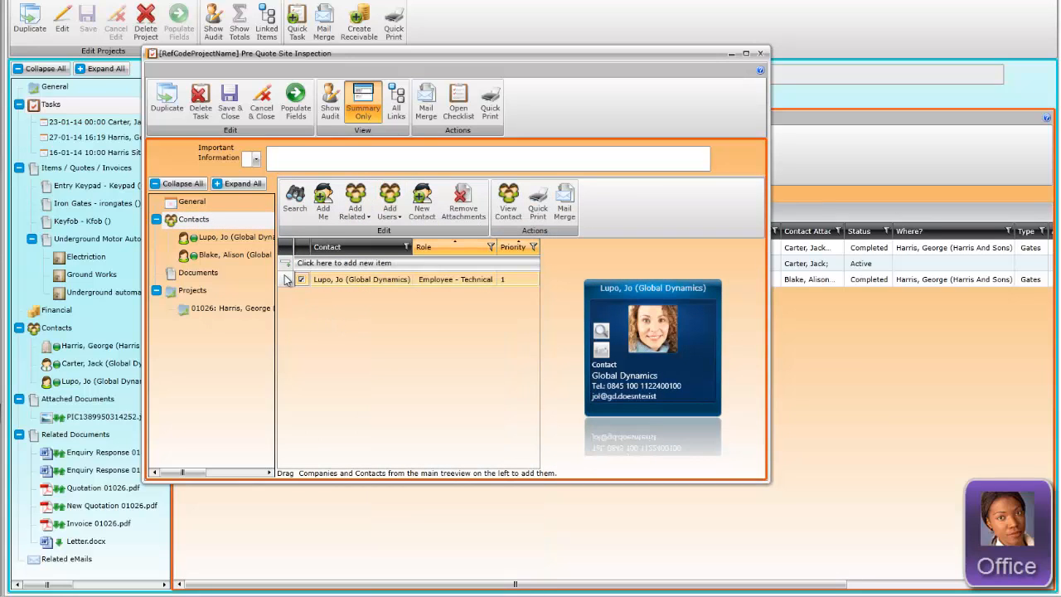
Step: Link the site inspection task's address to the Harris And Sons contact, then save and close the task
{"action": "left_click", "coordinate": [190, 201]}
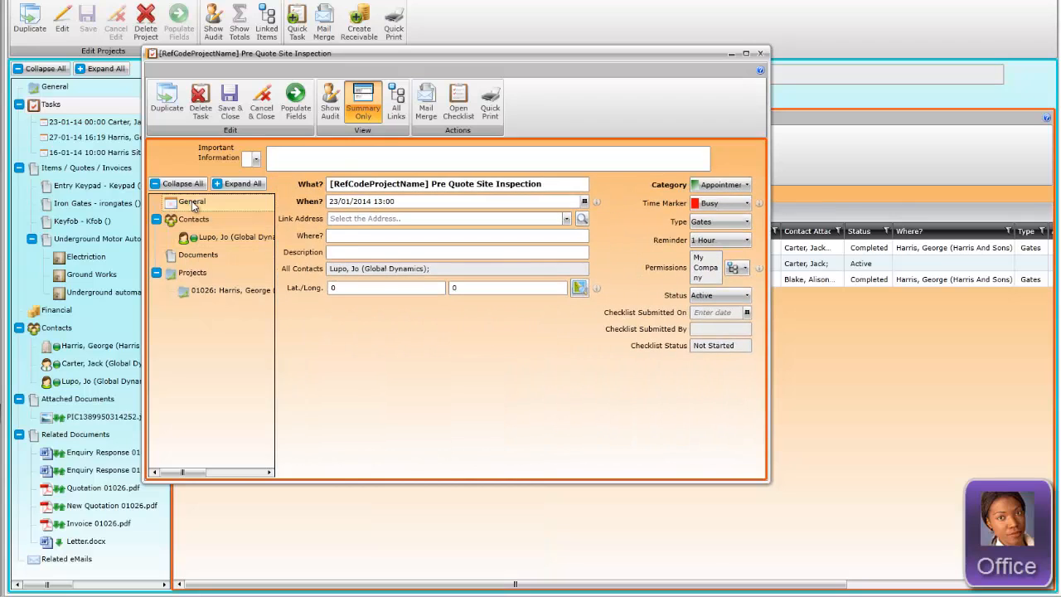
{"action": "left_click", "coordinate": [460, 217]}
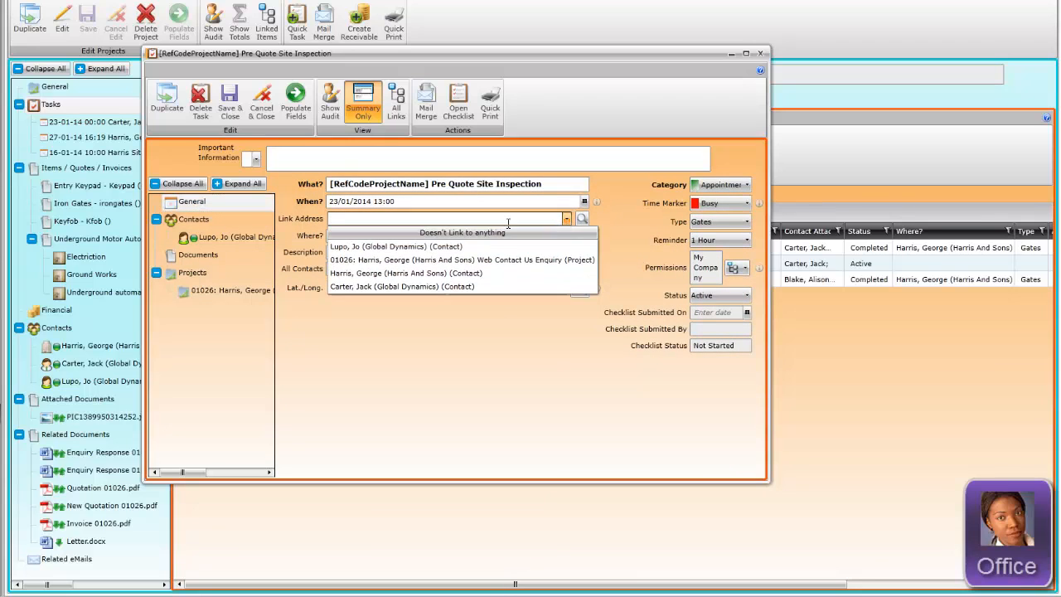
{"action": "left_click", "coordinate": [469, 275]}
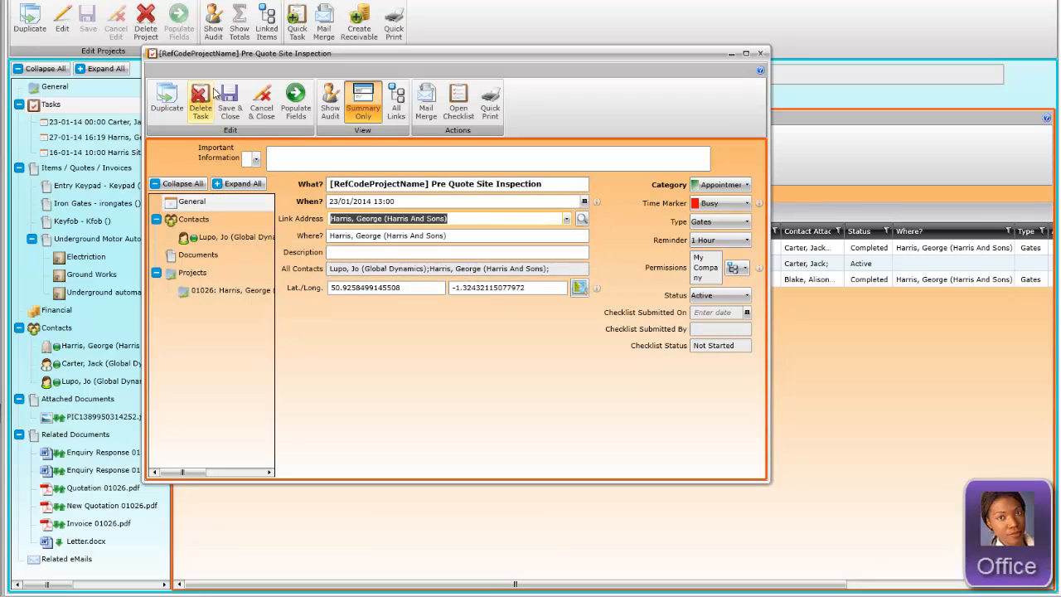
{"action": "left_click", "coordinate": [232, 105]}
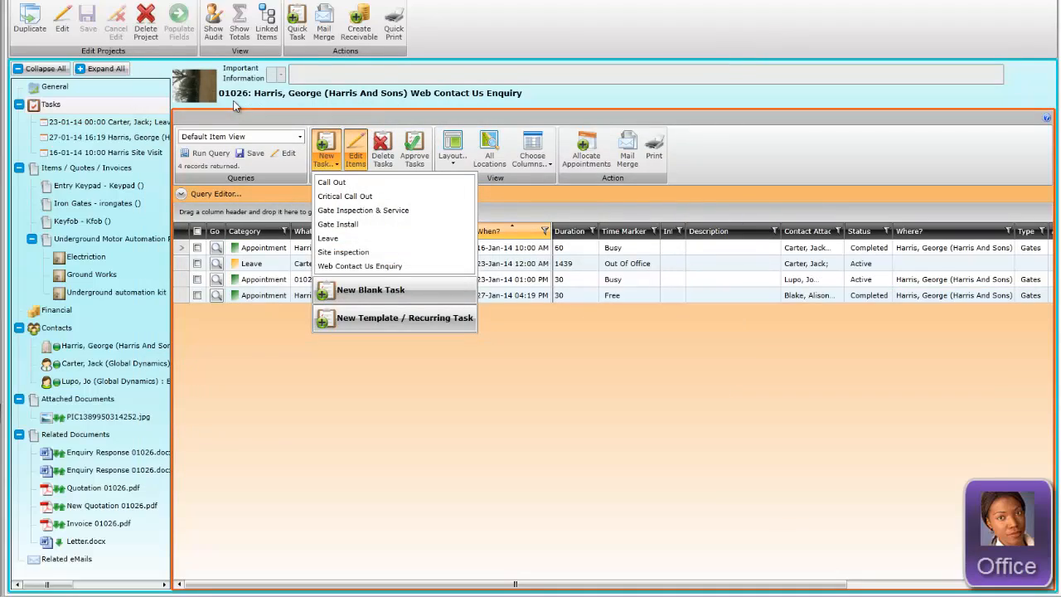
{"action": "left_click", "coordinate": [277, 343]}
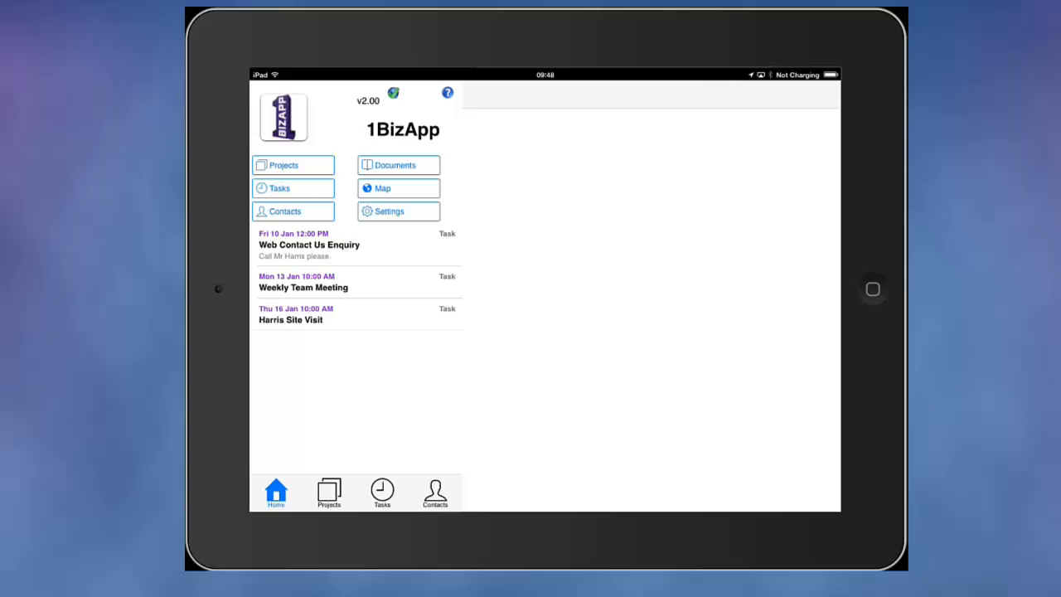
Step: In the tablet app, open the Harris And Sons Web Contact Us Enquiry project and review its details and attached site photo
{"action": "left_click", "coordinate": [293, 165]}
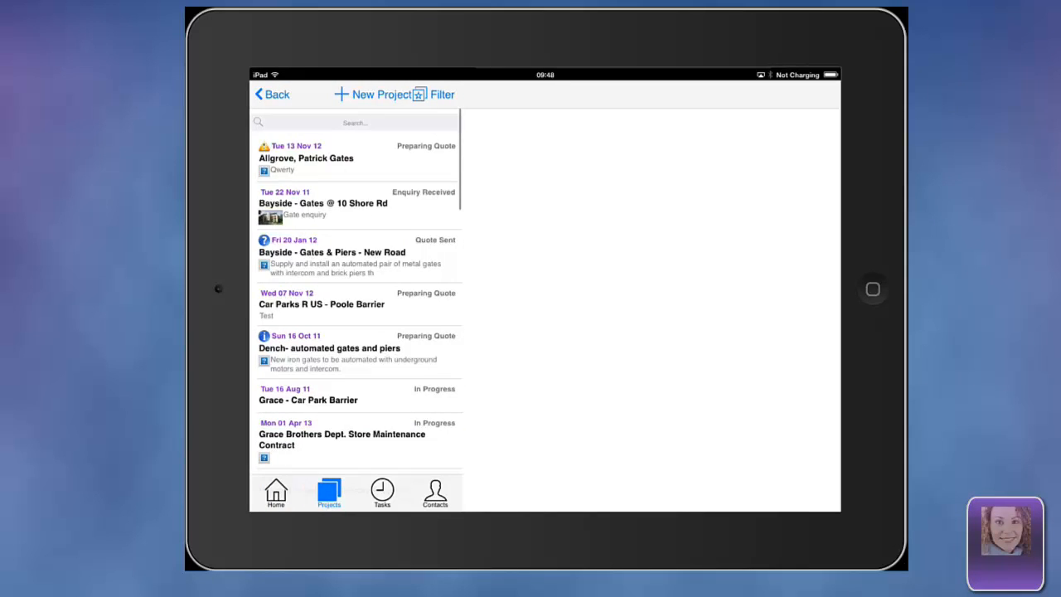
{"action": "scroll", "coordinate": [356, 290], "scroll_direction": "down", "scroll_amount": 2}
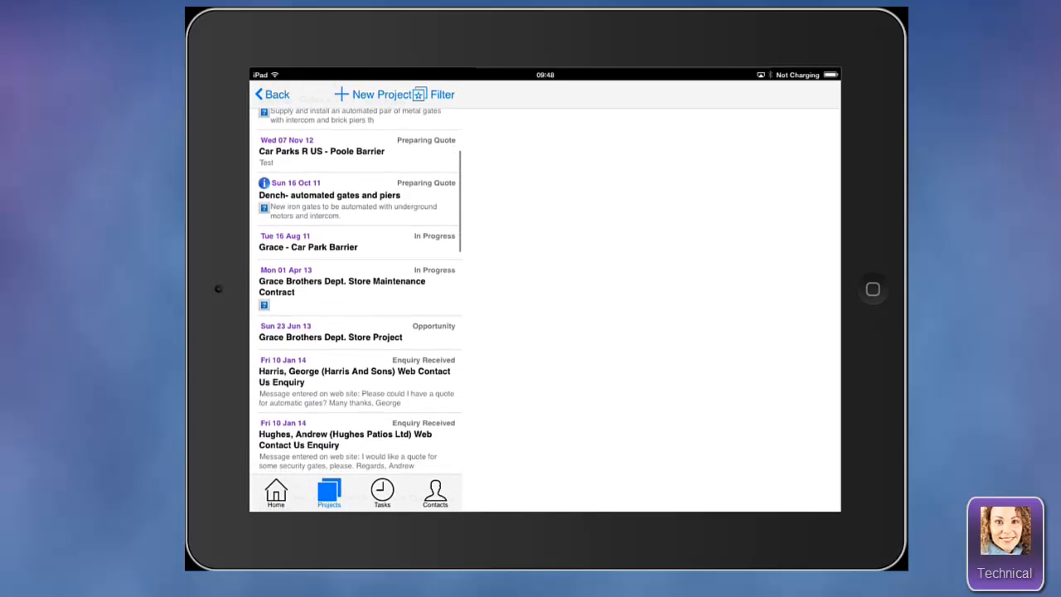
{"action": "left_click", "coordinate": [356, 381]}
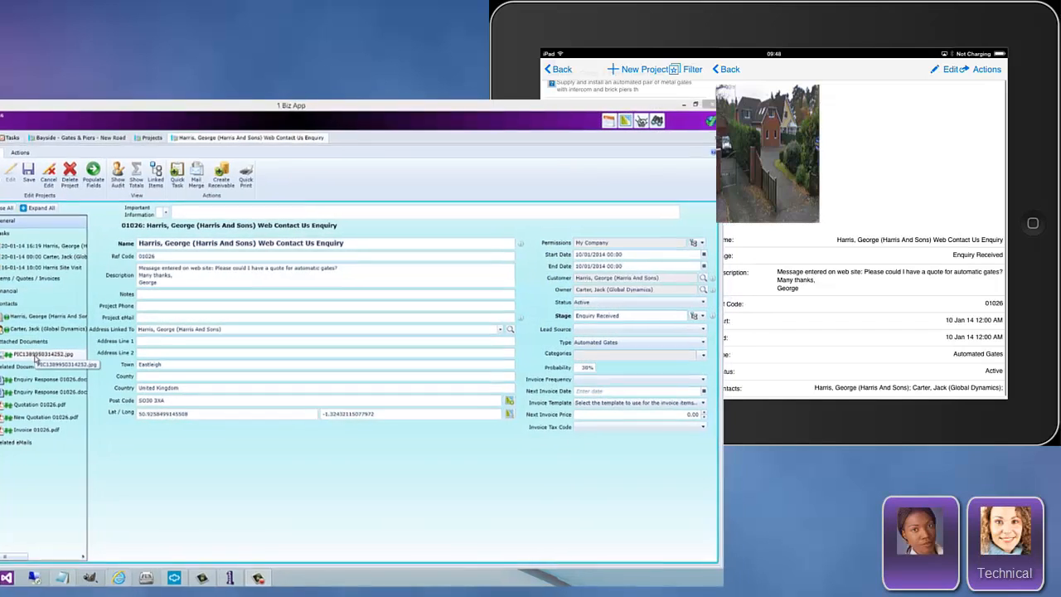
{"action": "left_click", "coordinate": [47, 357]}
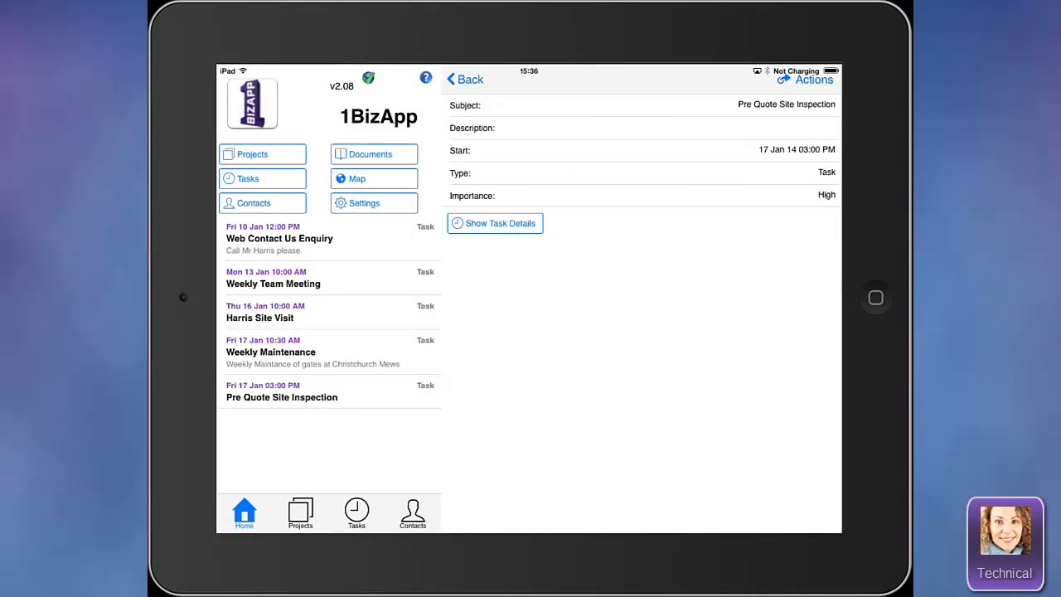
Step: Open the Pre Quote Site Inspection task's checklist on the tablet and set the motor type to Below Ground
{"action": "left_click", "coordinate": [495, 223]}
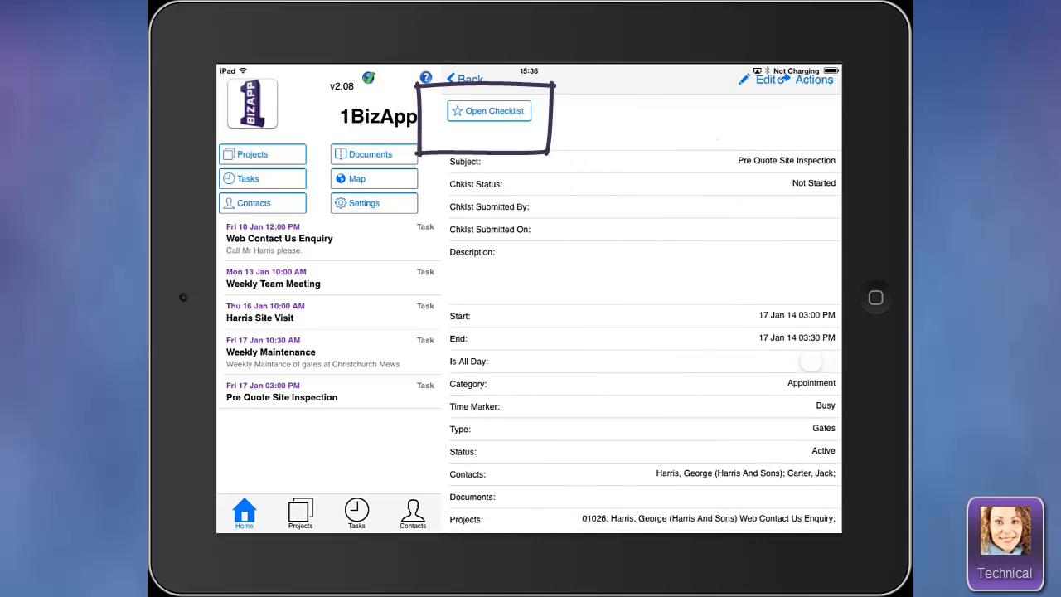
{"action": "left_click", "coordinate": [489, 110]}
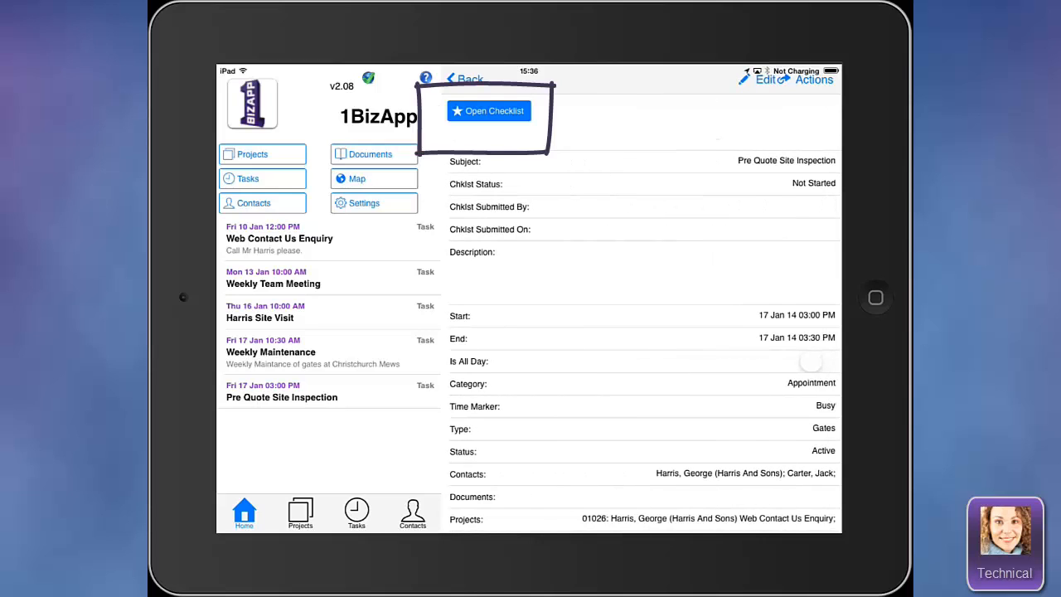
{"action": "left_click", "coordinate": [641, 123]}
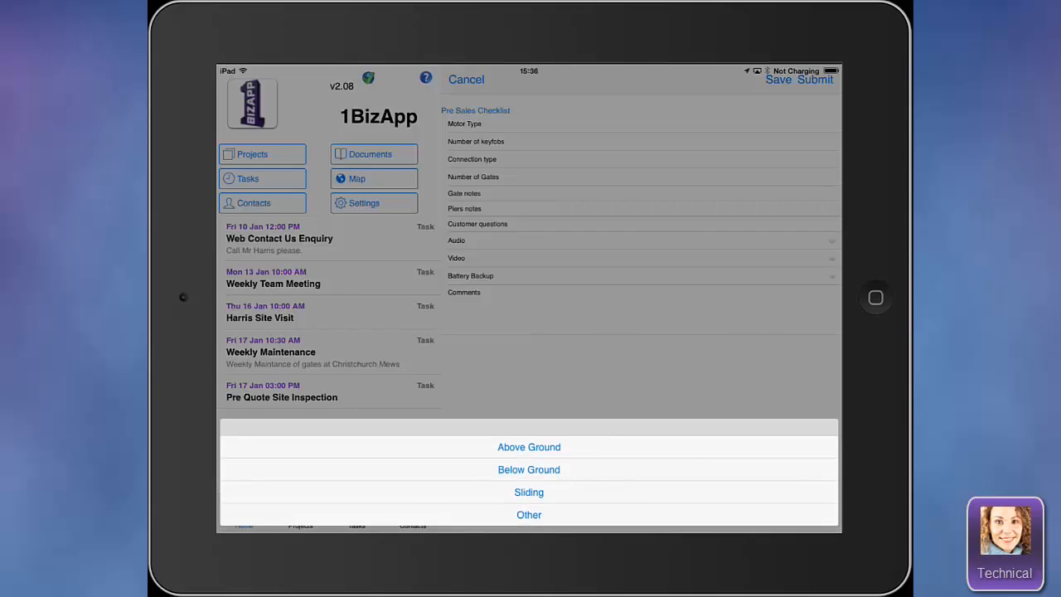
{"action": "left_click", "coordinate": [529, 469]}
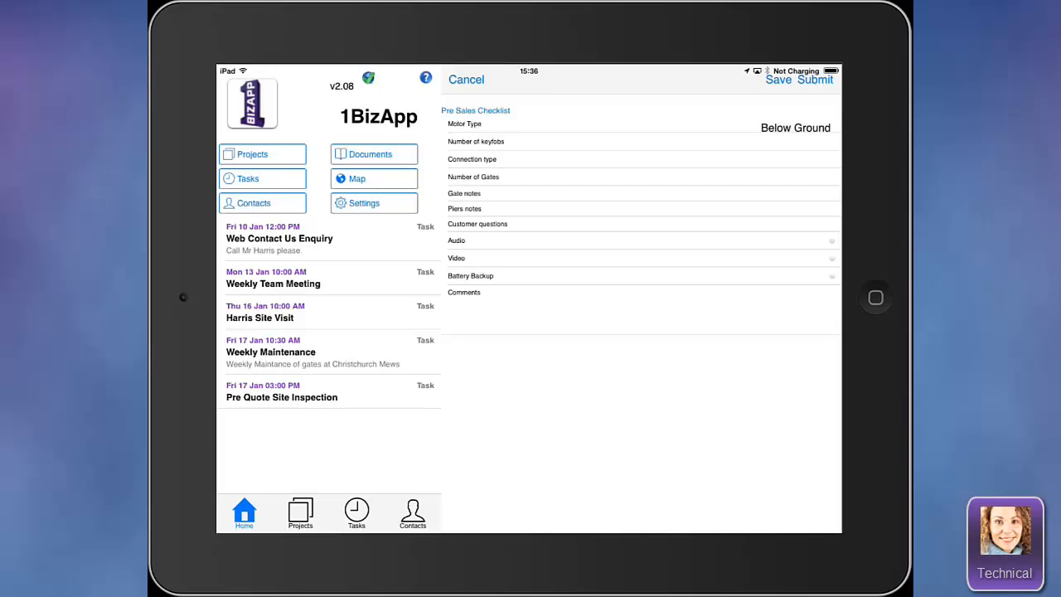
Step: Set the checklist's number of keyfobs to 1, connection type to Wireless and number of gates to 2
{"action": "left_click", "coordinate": [641, 142]}
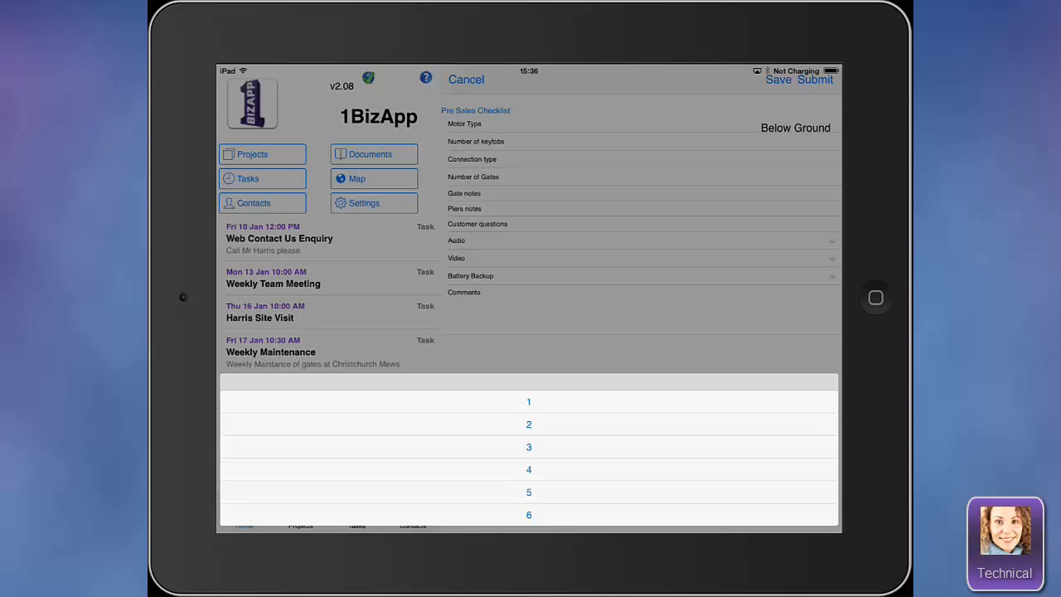
{"action": "left_click", "coordinate": [529, 401]}
{"action": "left_click", "coordinate": [641, 159]}
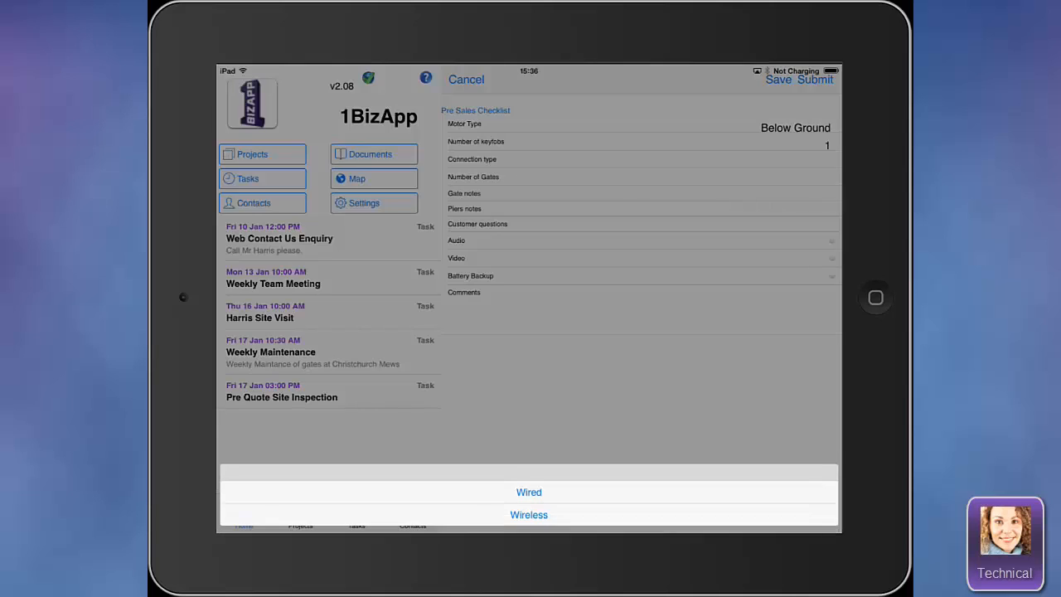
{"action": "left_click", "coordinate": [529, 515]}
{"action": "left_click", "coordinate": [641, 177]}
{"action": "left_click", "coordinate": [529, 512]}
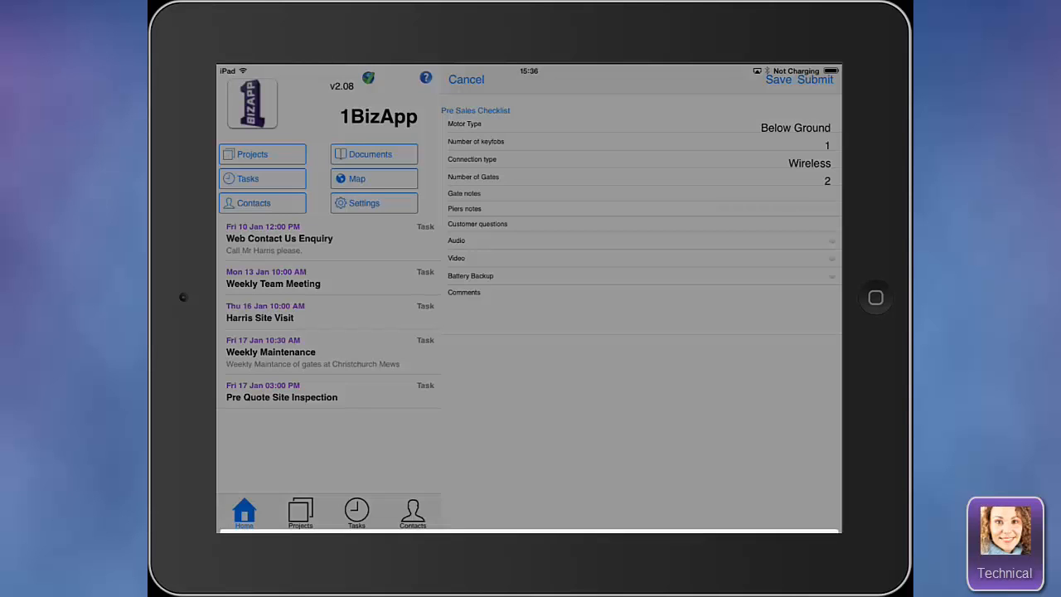
{"action": "left_click", "coordinate": [641, 177]}
{"action": "left_click", "coordinate": [529, 515]}
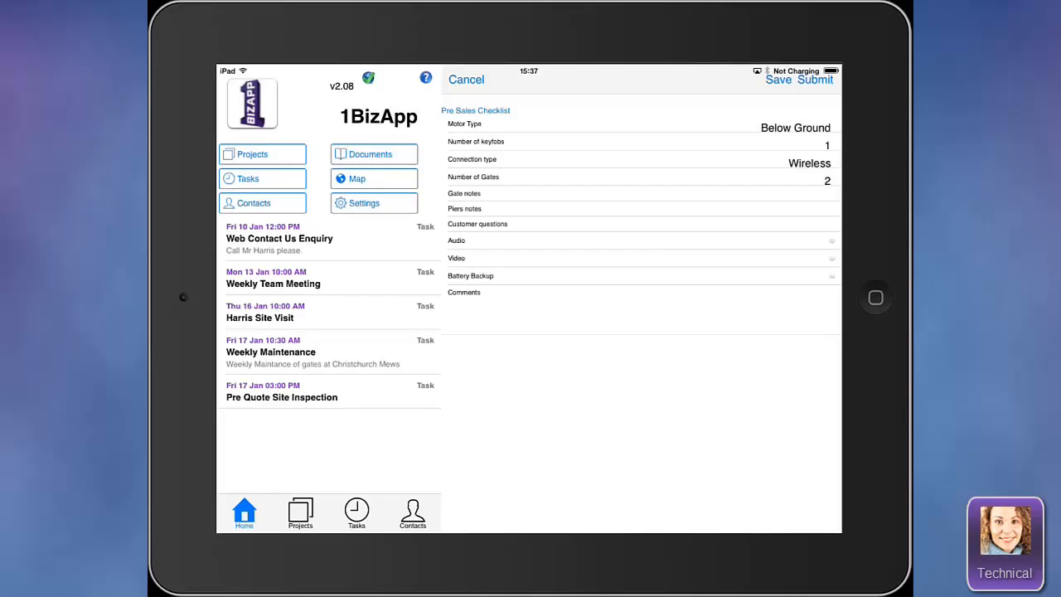
Step: Enter "Metal gates" as the gate notes, "Concrete" as the piers notes and "Please quote asap" as the customer question
{"action": "left_click", "coordinate": [640, 193]}
{"action": "type", "text": "Metal gates"}
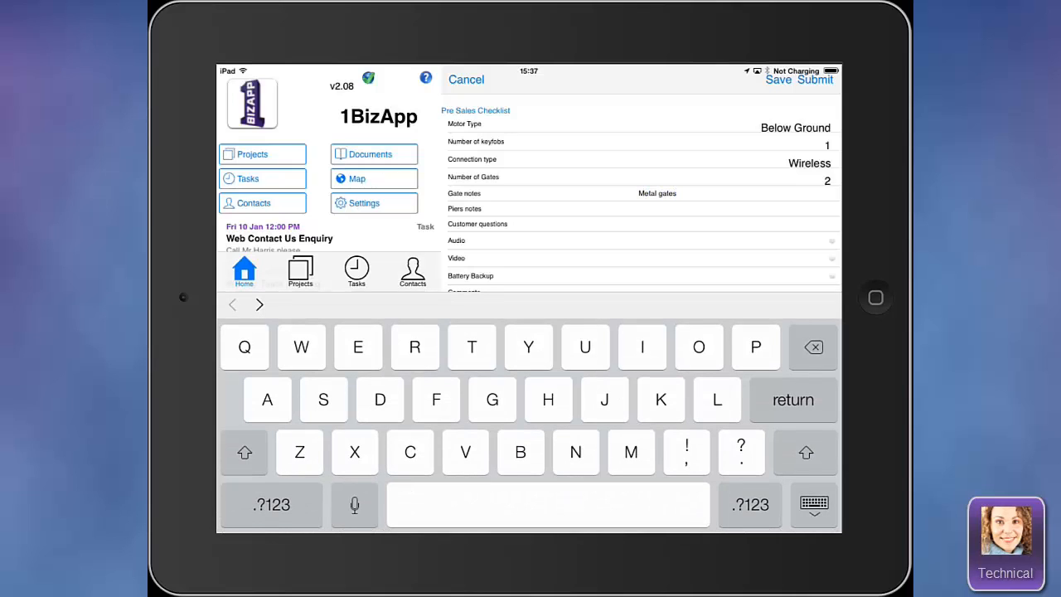
{"action": "left_click", "coordinate": [639, 209]}
{"action": "type", "text": "Concrete"}
{"action": "left_click", "coordinate": [640, 224]}
{"action": "type", "text": "Please quote a"}
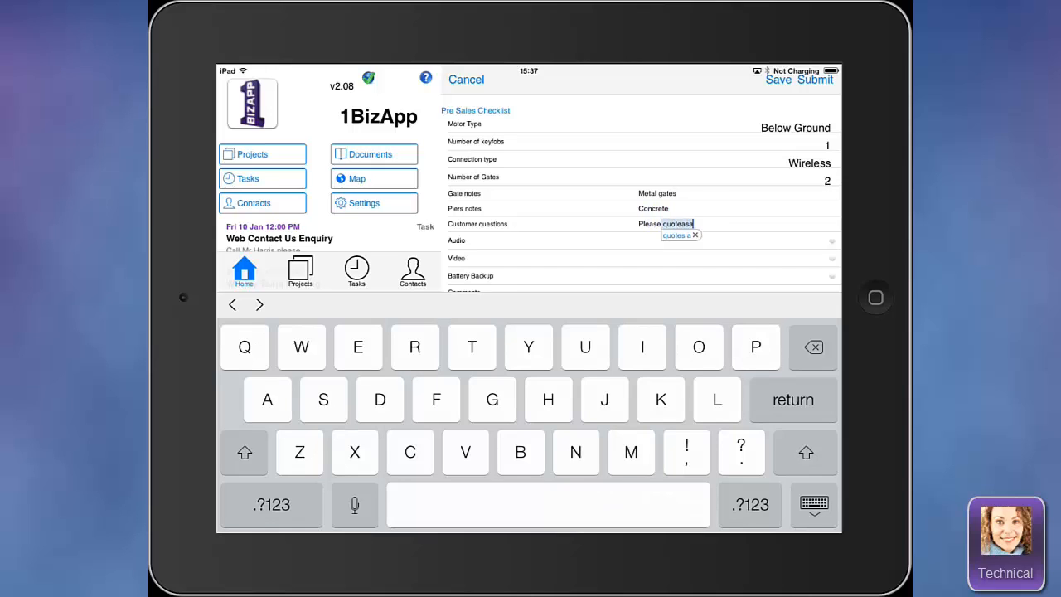
{"action": "type", "text": "sap"}
{"action": "left_click", "coordinate": [814, 505]}
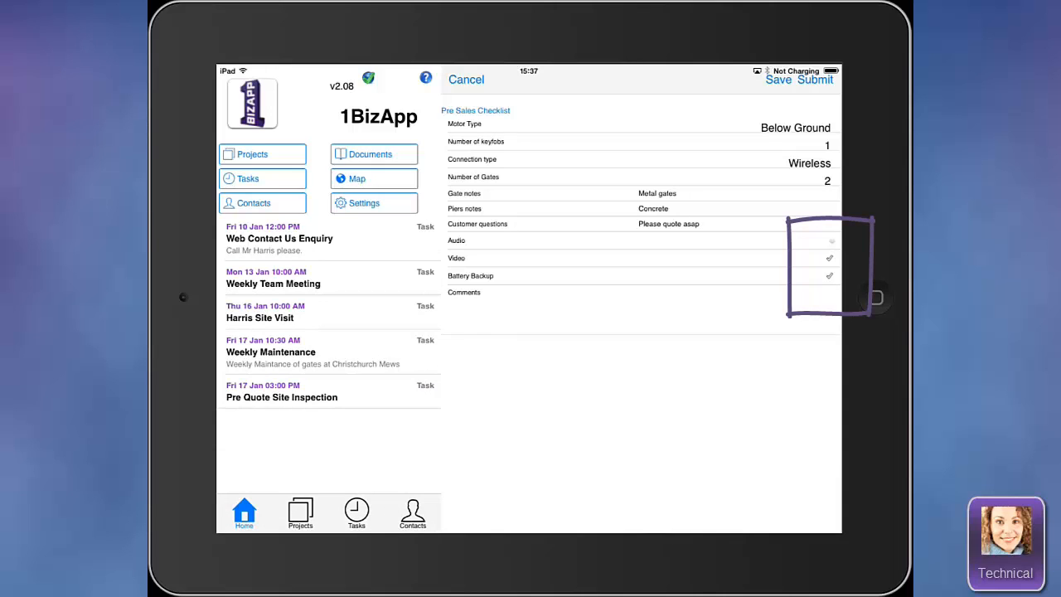
Step: Enter the checklist comment "Access to site ok for vans and lorries, customer would like quote urgently. Thanks"
{"action": "left_click", "coordinate": [734, 310]}
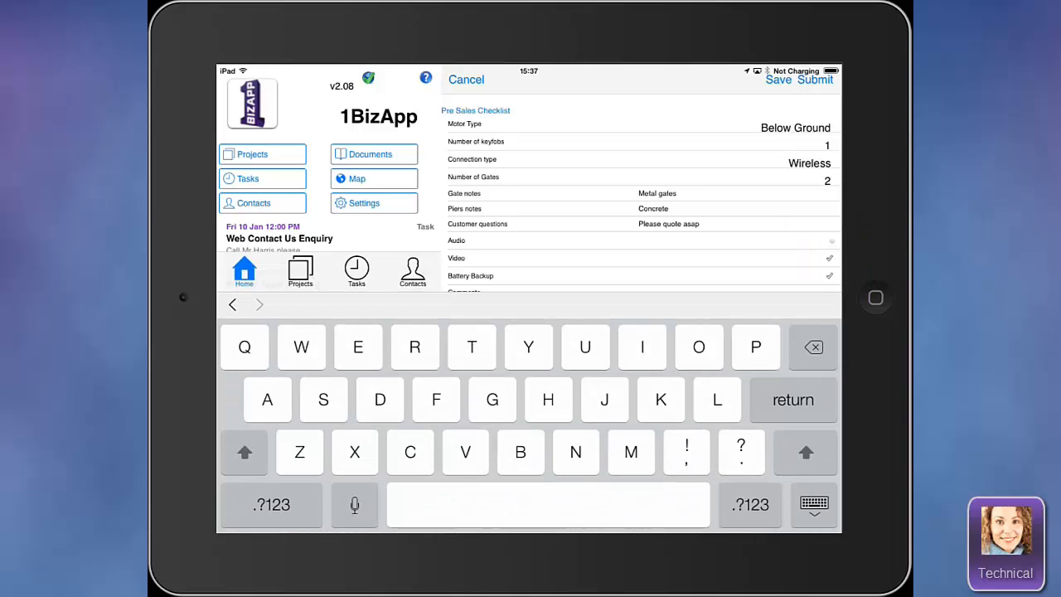
{"action": "type", "text": "A"}
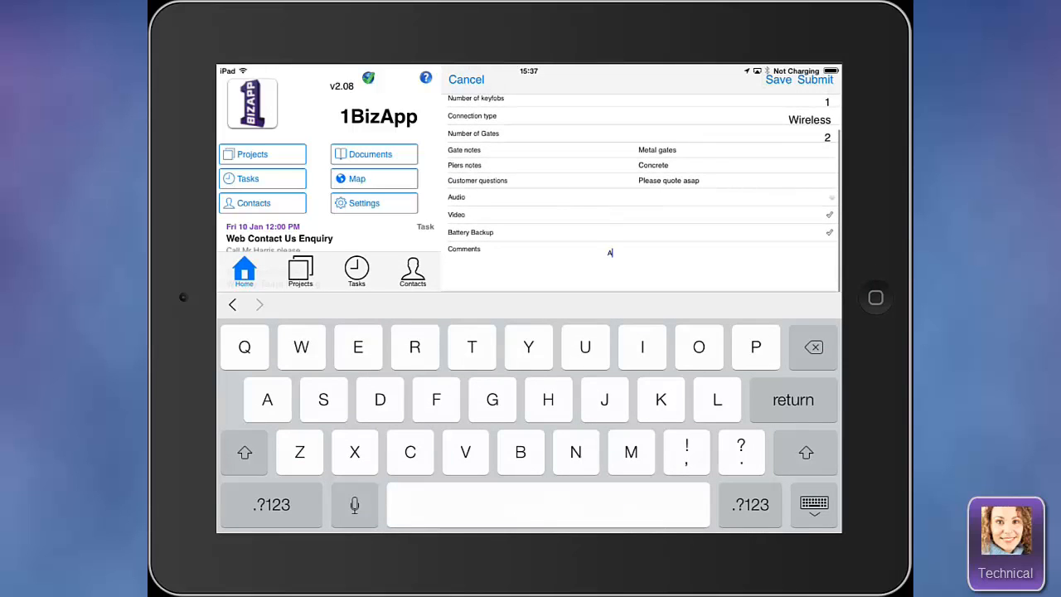
{"action": "type", "text": "ccess to site ok for vans and lorries, cust"}
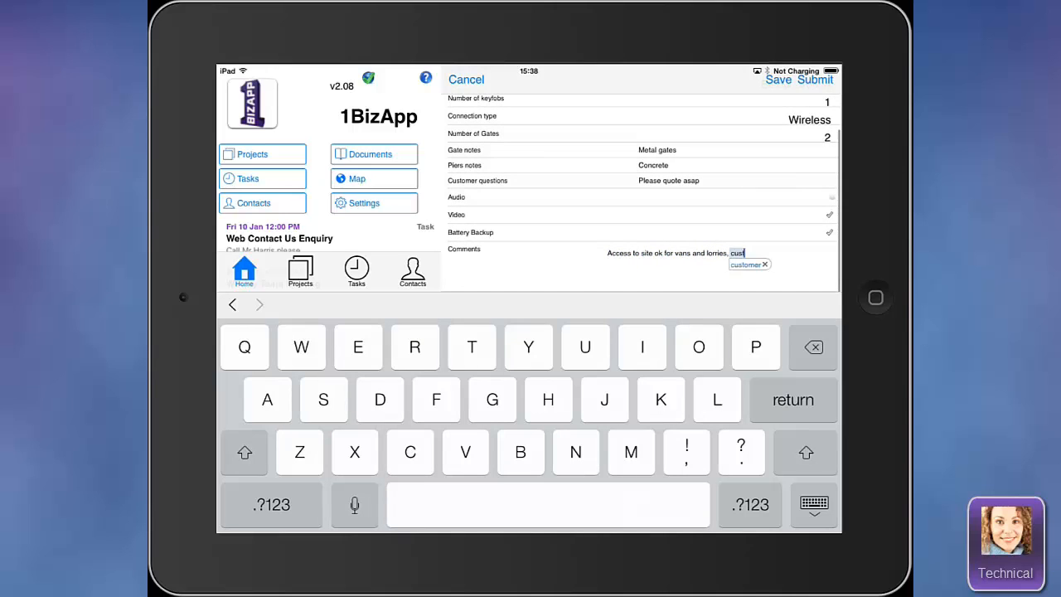
{"action": "type", "text": "omer would like quote ur"}
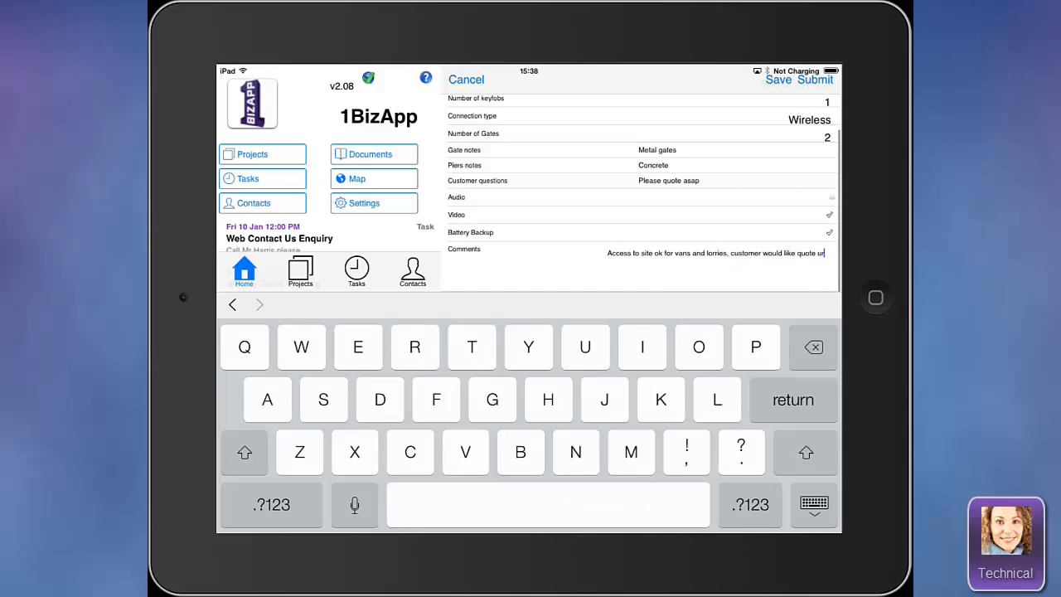
{"action": "type", "text": "gently. Thanks"}
{"action": "left_click", "coordinate": [814, 505]}
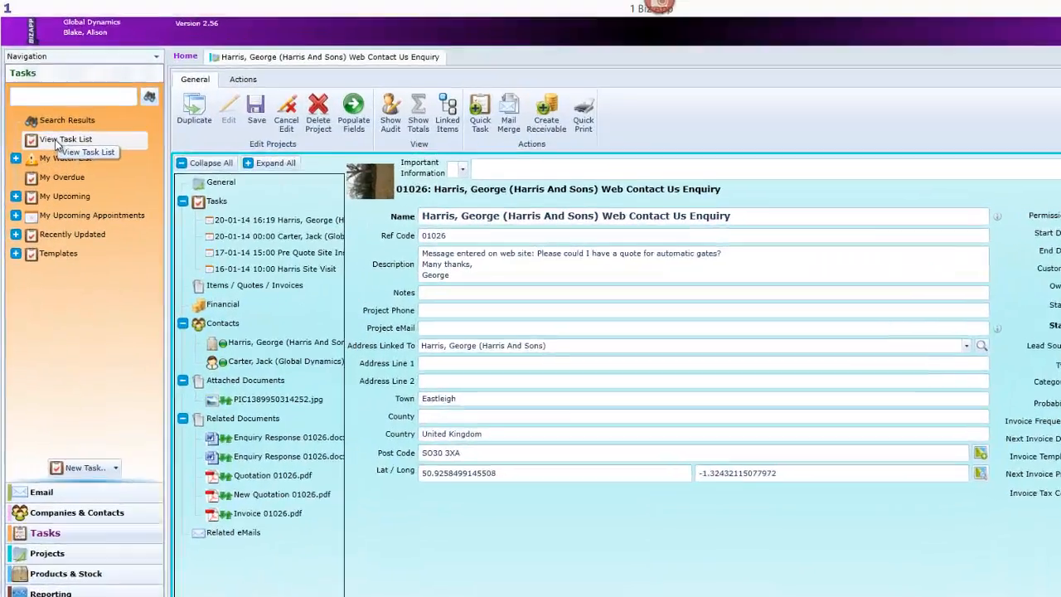
Step: In the desktop 1 Biz App, show the task list with the "Checklists submitted recently" query
{"action": "left_click", "coordinate": [50, 115]}
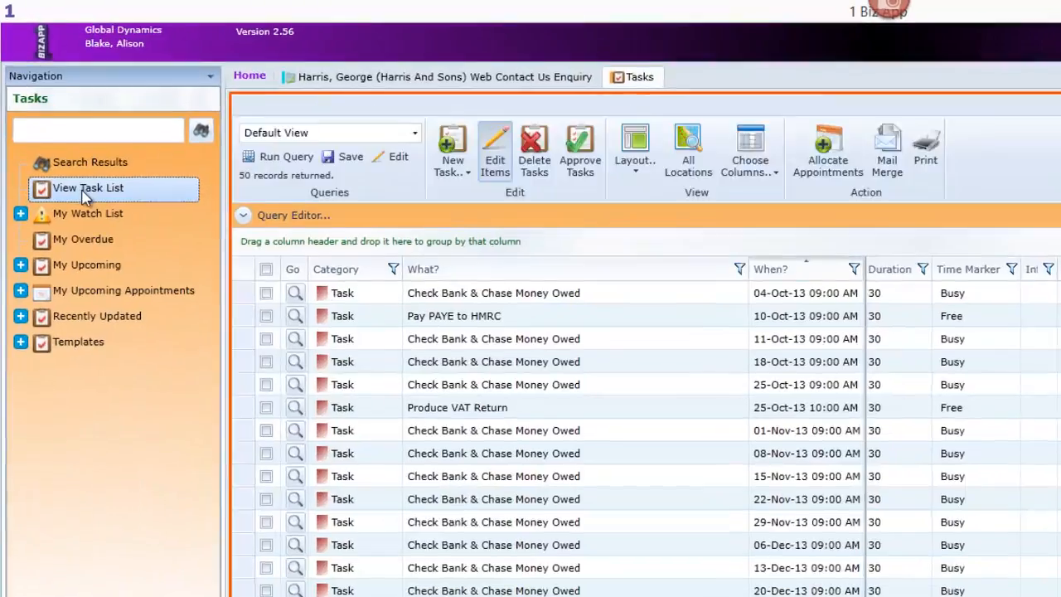
{"action": "left_click", "coordinate": [465, 149]}
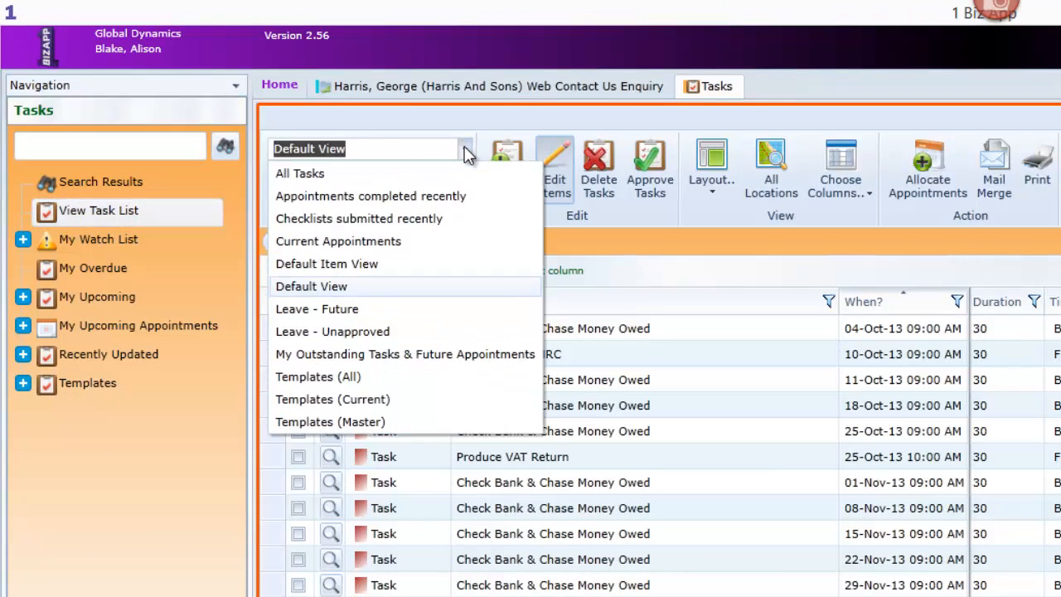
{"action": "left_click", "coordinate": [427, 219]}
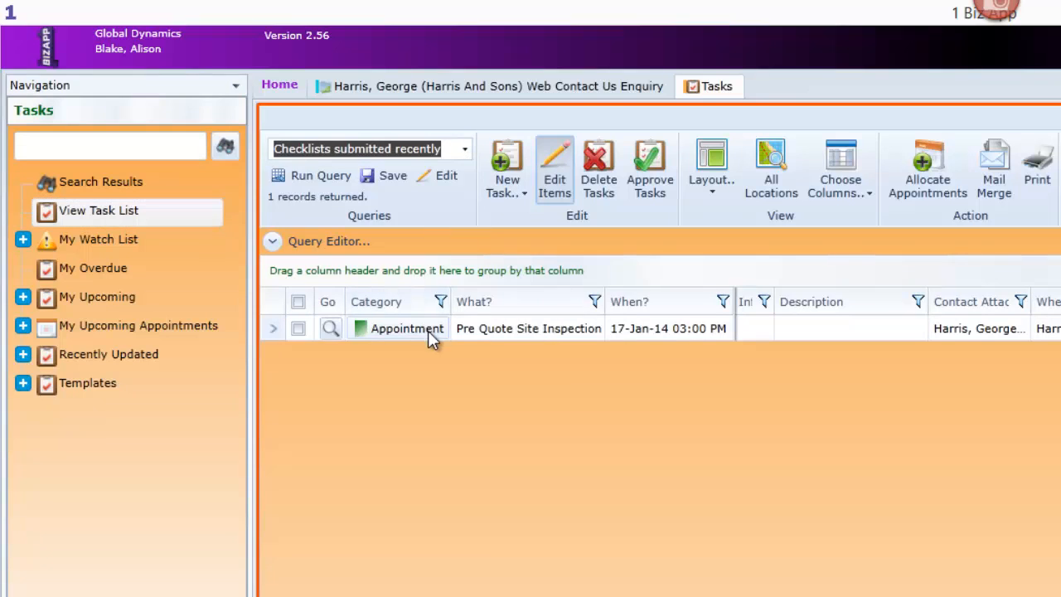
Step: Open the Pre Quote Site Inspection task, review its submitted Pre Sales Checklist, and close both windows
{"action": "left_click", "coordinate": [331, 327]}
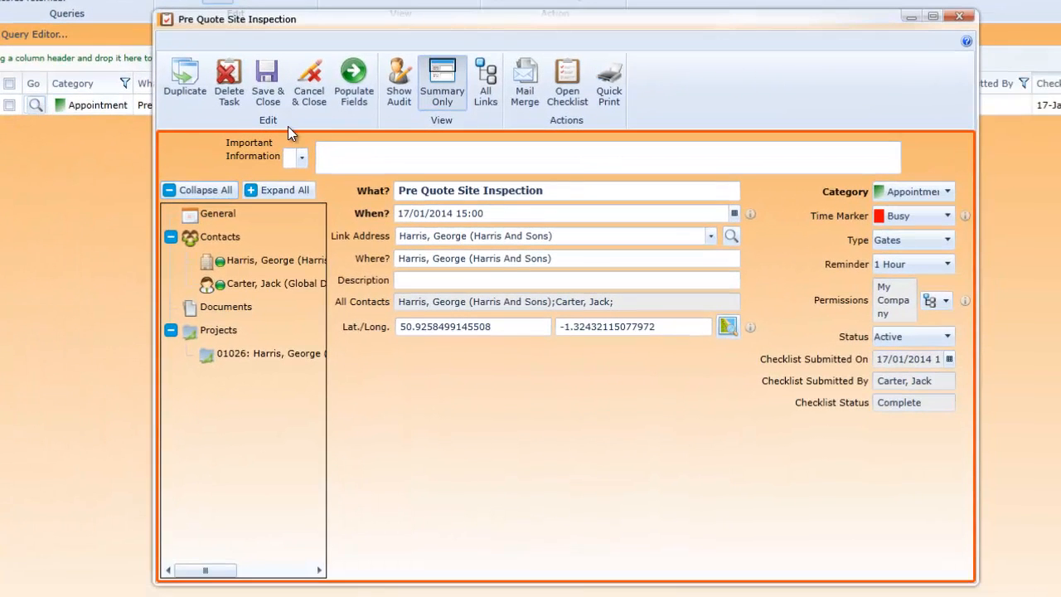
{"action": "left_click", "coordinate": [571, 83]}
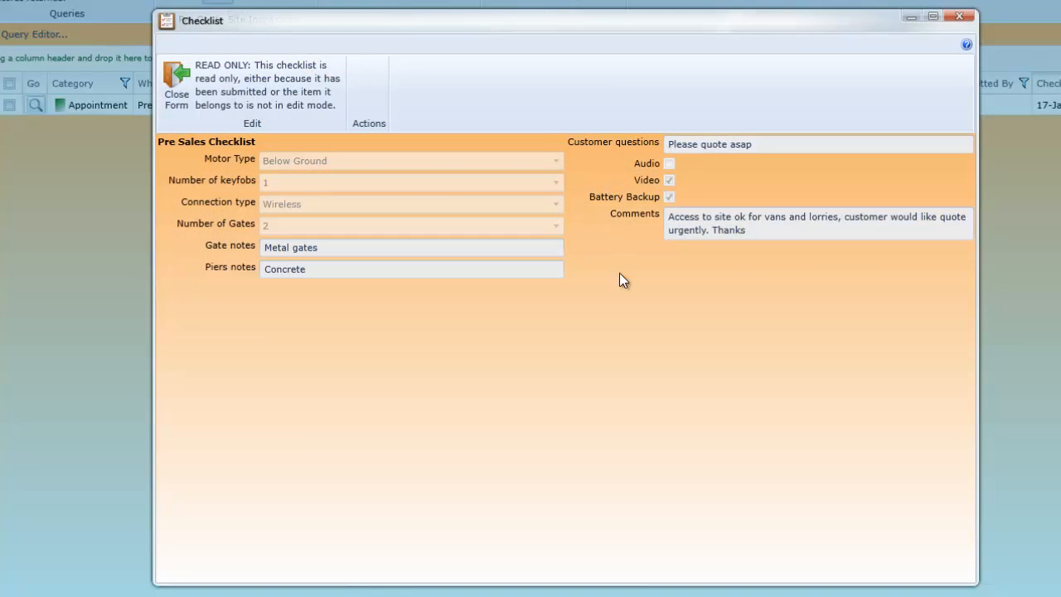
{"action": "left_click", "coordinate": [959, 16]}
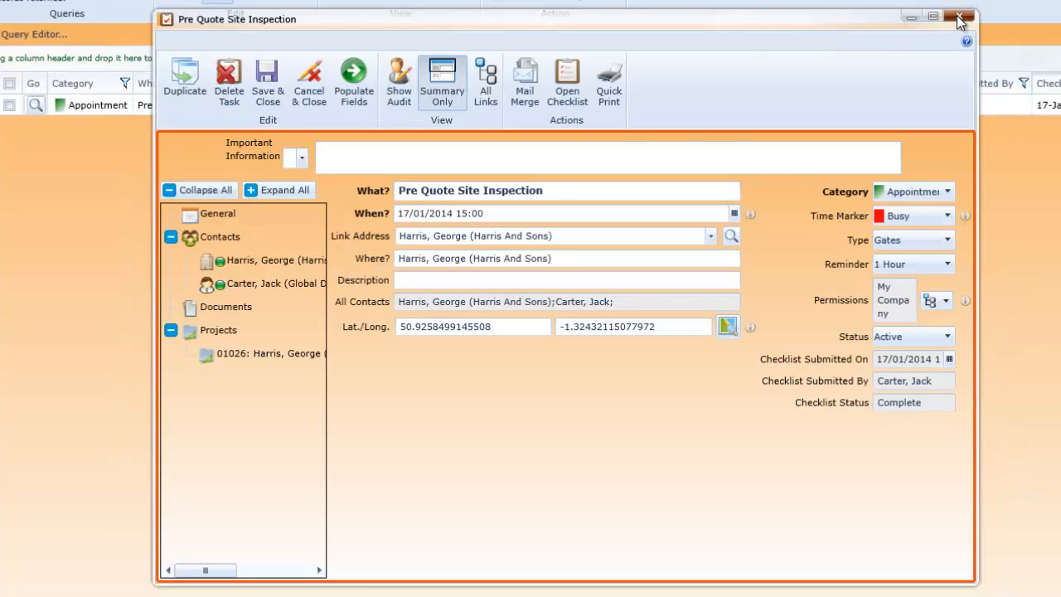
{"action": "left_click", "coordinate": [958, 18]}
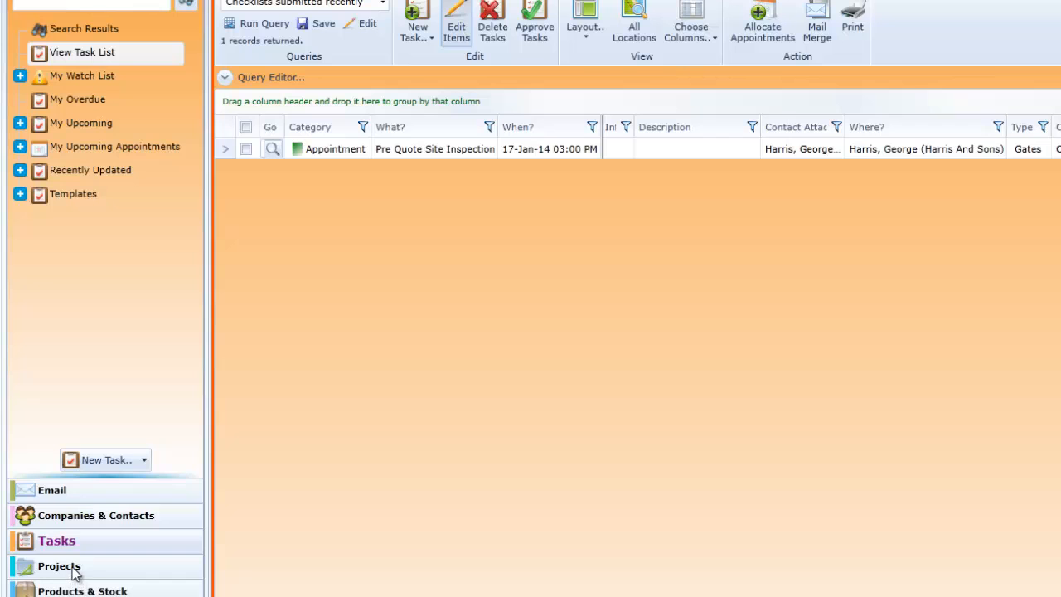
Step: Open the Harris And Sons enquiry project and show its items, quotes and invoices
{"action": "left_click", "coordinate": [75, 572]}
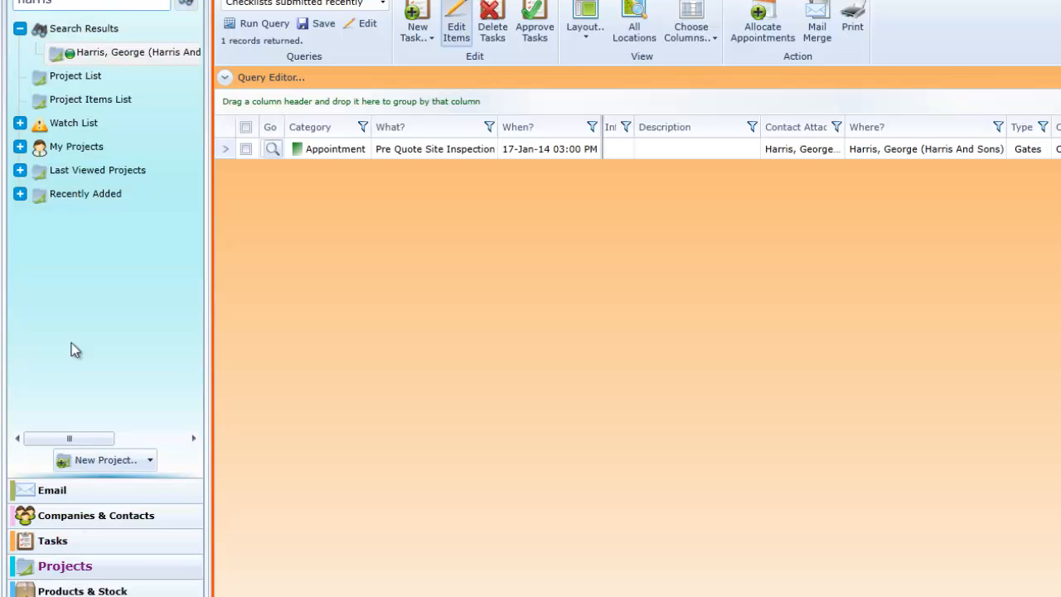
{"action": "double_click", "coordinate": [83, 50]}
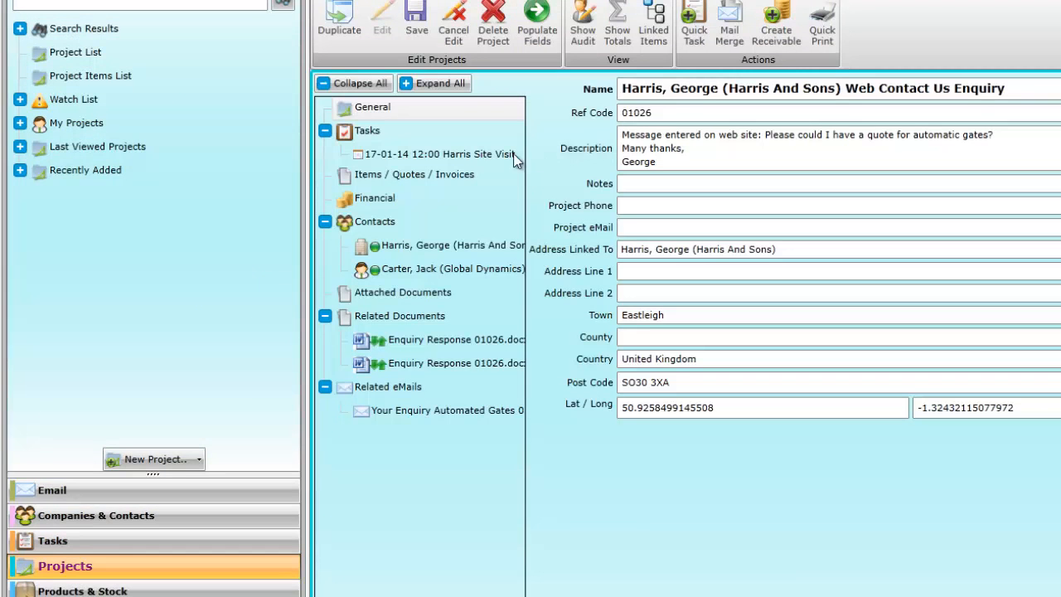
{"action": "left_click", "coordinate": [453, 174]}
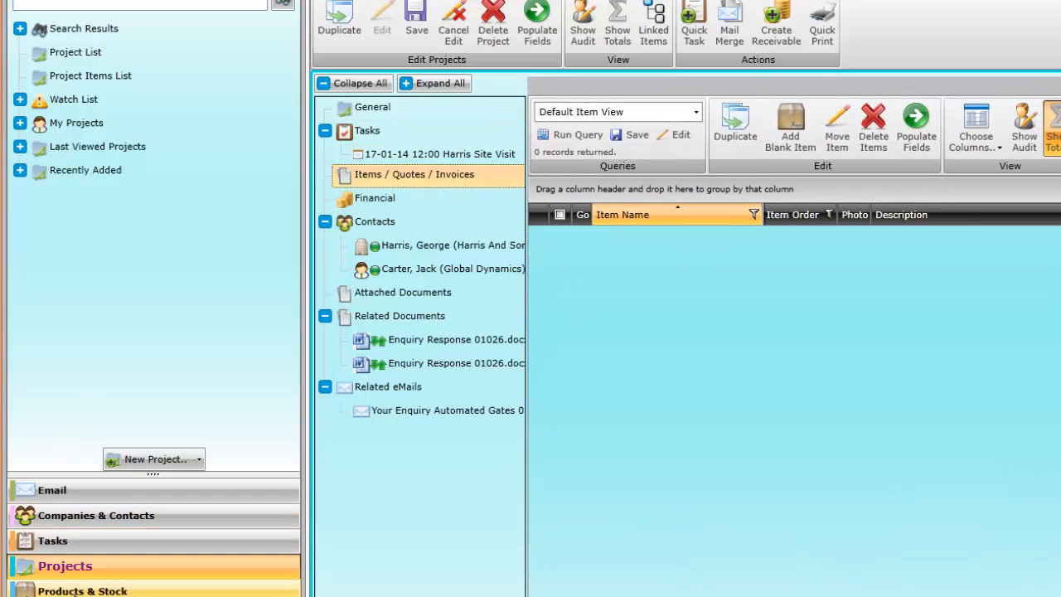
Step: Add Battery Backup, Colour Video Intercom, Entry Keypad, Keyfob, Iron Gates and Underground Motor Automation Package from the Gates products to the project's items
{"action": "left_click", "coordinate": [73, 590]}
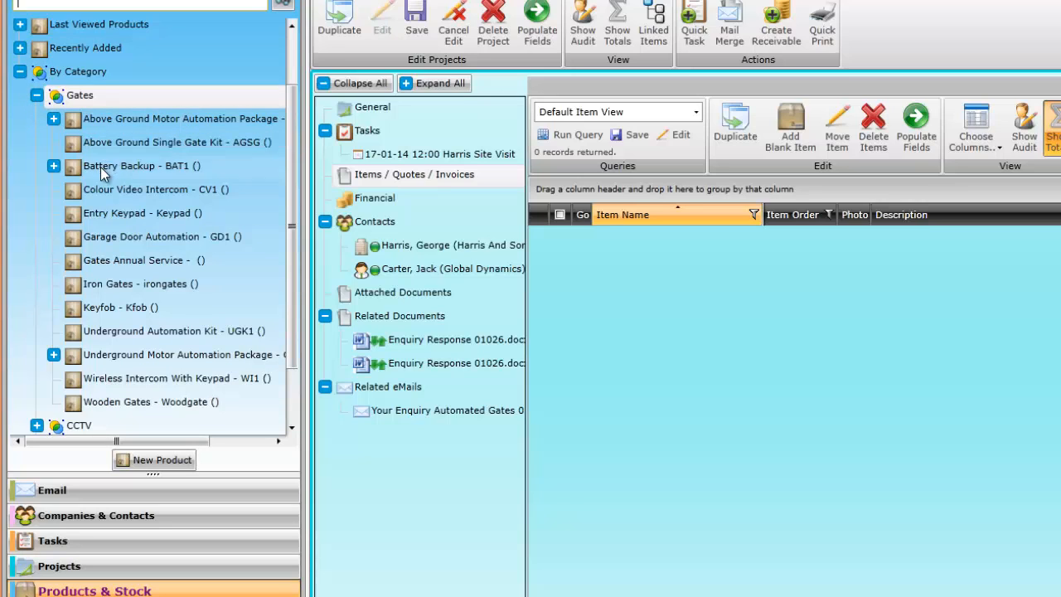
{"action": "left_click_drag", "start_coordinate": [116, 176], "coordinate": [696, 290]}
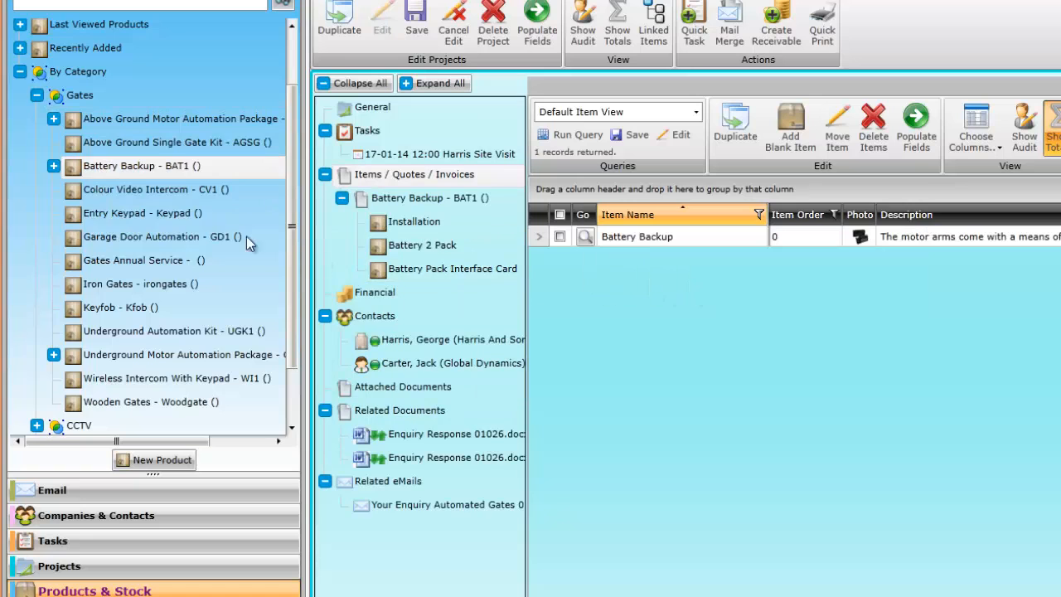
{"action": "left_click_drag", "start_coordinate": [125, 199], "coordinate": [684, 294]}
{"action": "left_click_drag", "start_coordinate": [124, 213], "coordinate": [745, 341]}
{"action": "left_click_drag", "start_coordinate": [123, 309], "coordinate": [674, 348]}
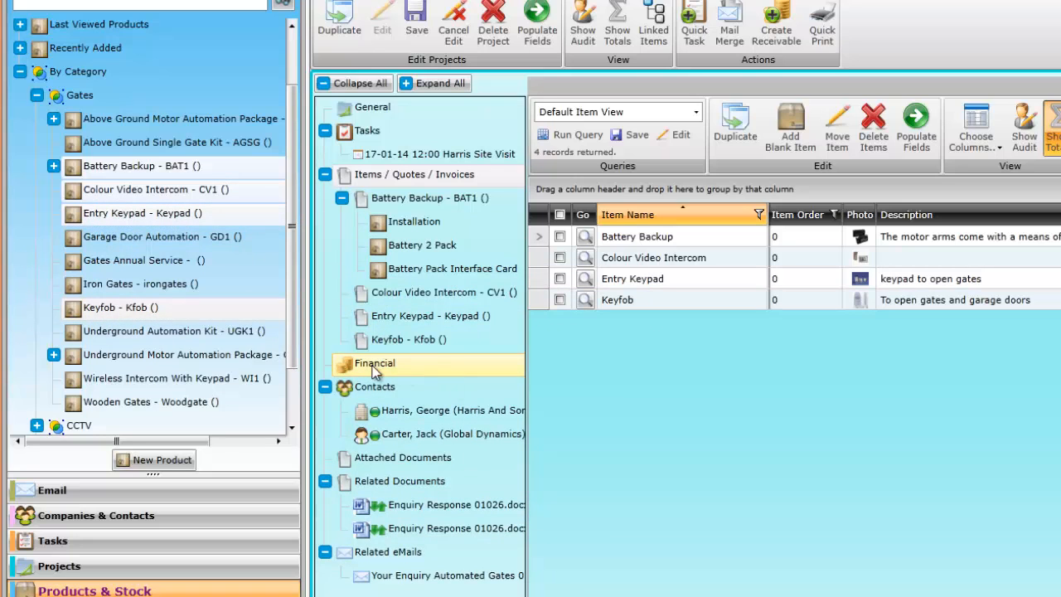
{"action": "left_click_drag", "start_coordinate": [103, 289], "coordinate": [652, 358]}
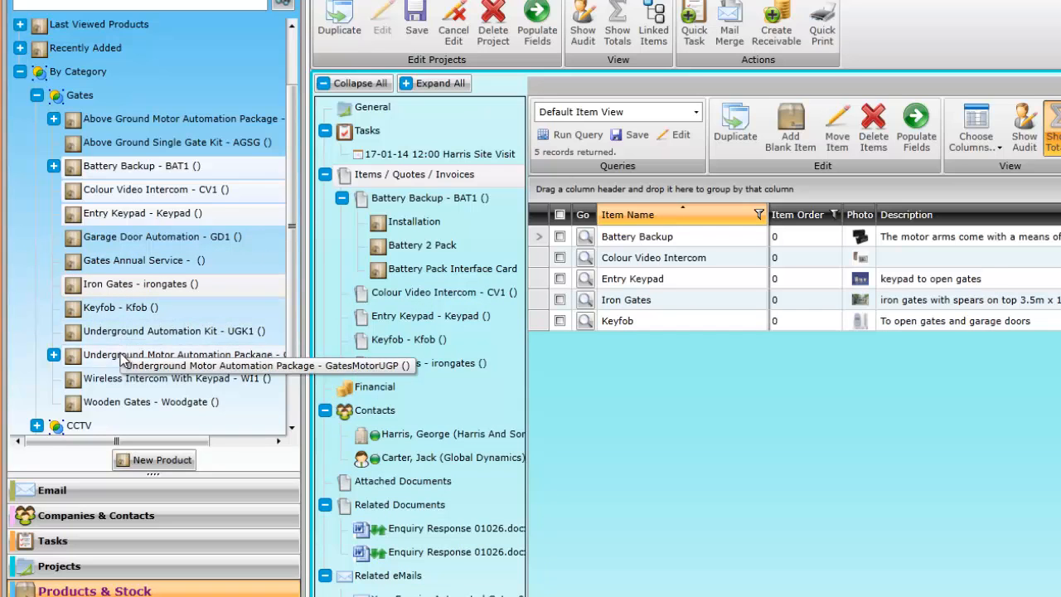
{"action": "left_click_drag", "start_coordinate": [116, 355], "coordinate": [704, 381]}
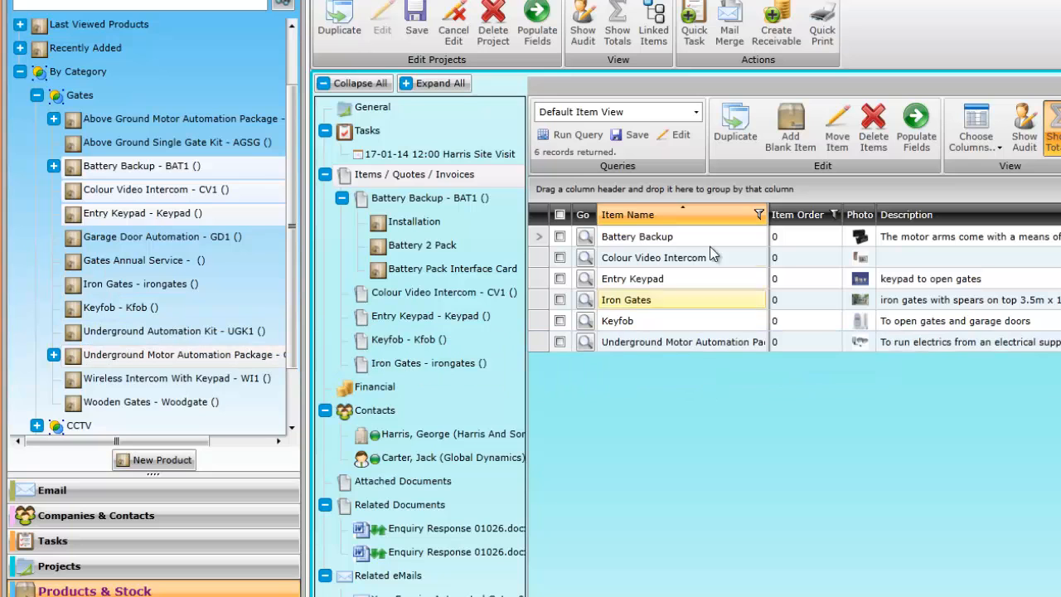
Step: Create a document from the Quotation template for the Harris And Sons customer contact, displayed on screen
{"action": "left_click", "coordinate": [725, 32]}
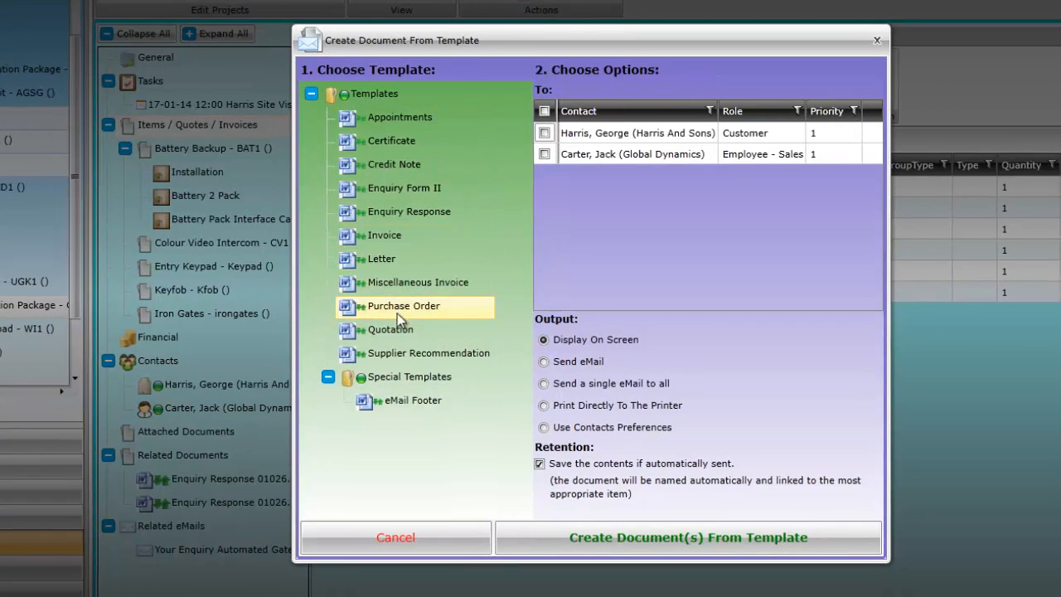
{"action": "left_click", "coordinate": [393, 335]}
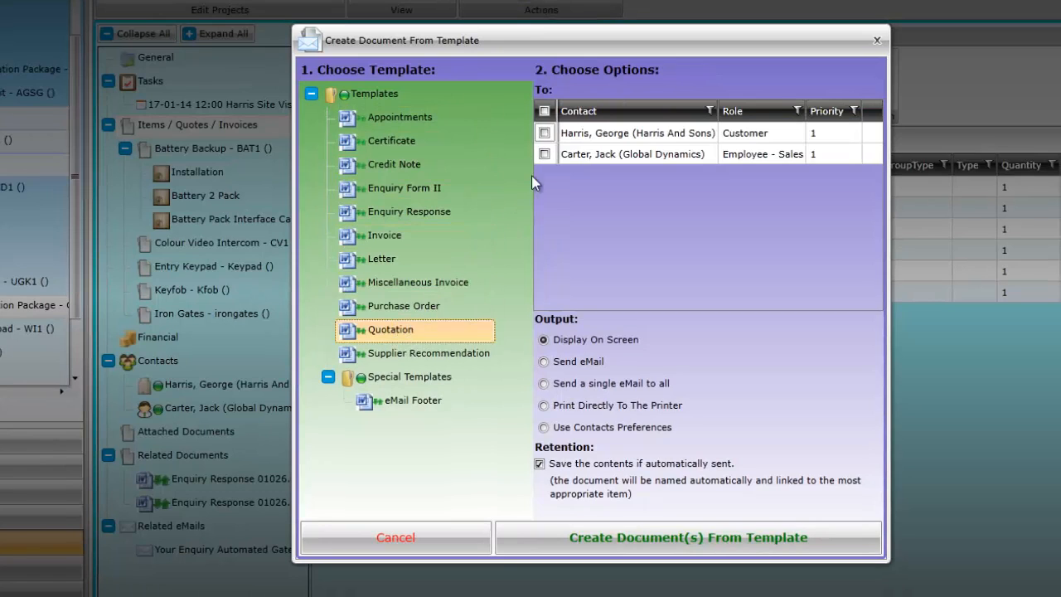
{"action": "left_click", "coordinate": [545, 134]}
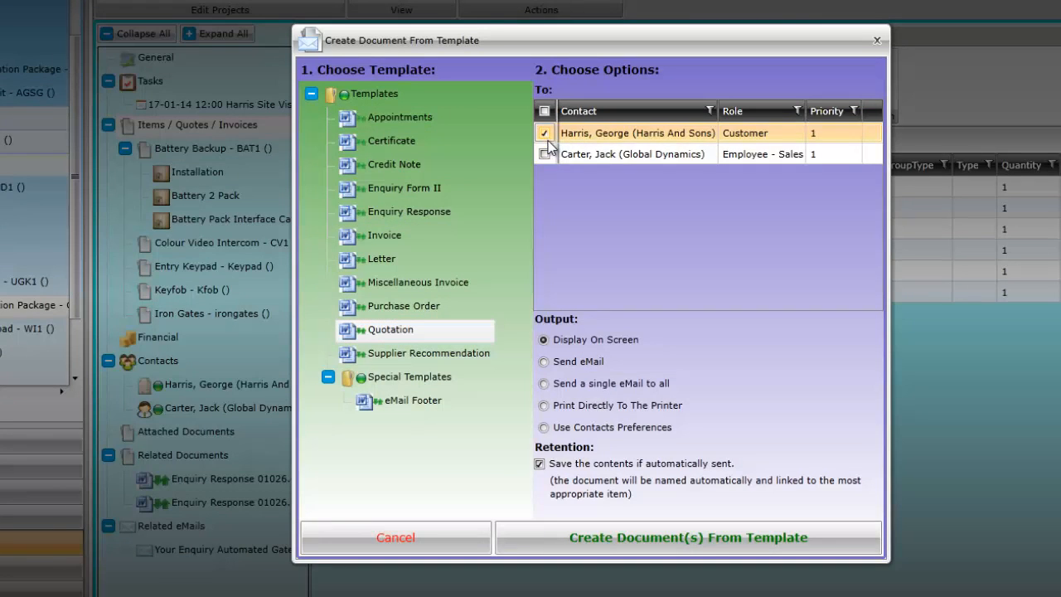
{"action": "left_click", "coordinate": [636, 539]}
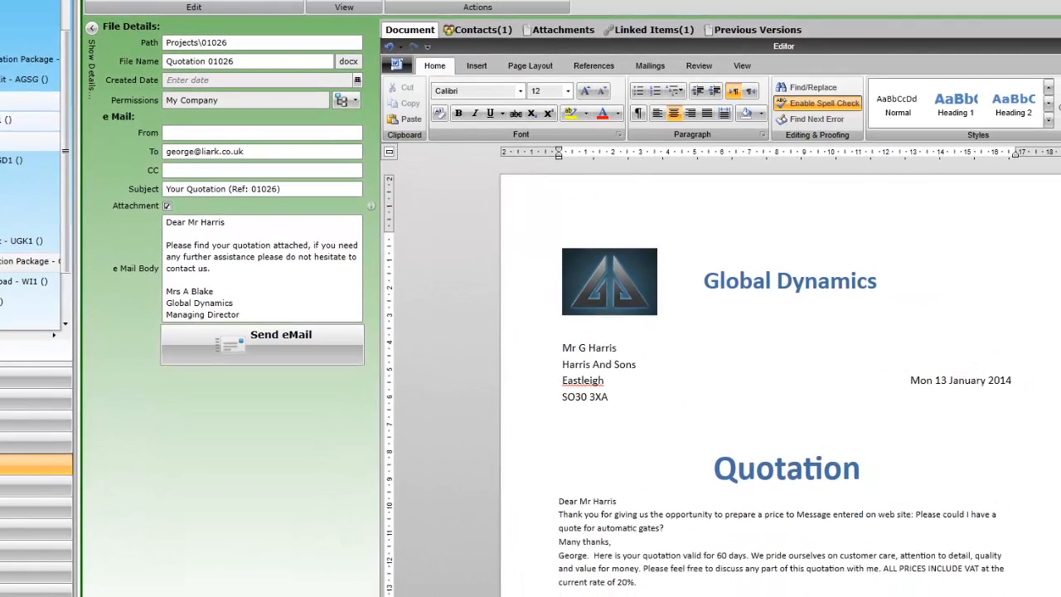
Step: Review the quotation document, checking its introduction, item descriptions and prices, the tax totals and the closing assumptions
{"action": "scroll", "coordinate": [779, 373], "scroll_direction": "down", "scroll_amount": 6}
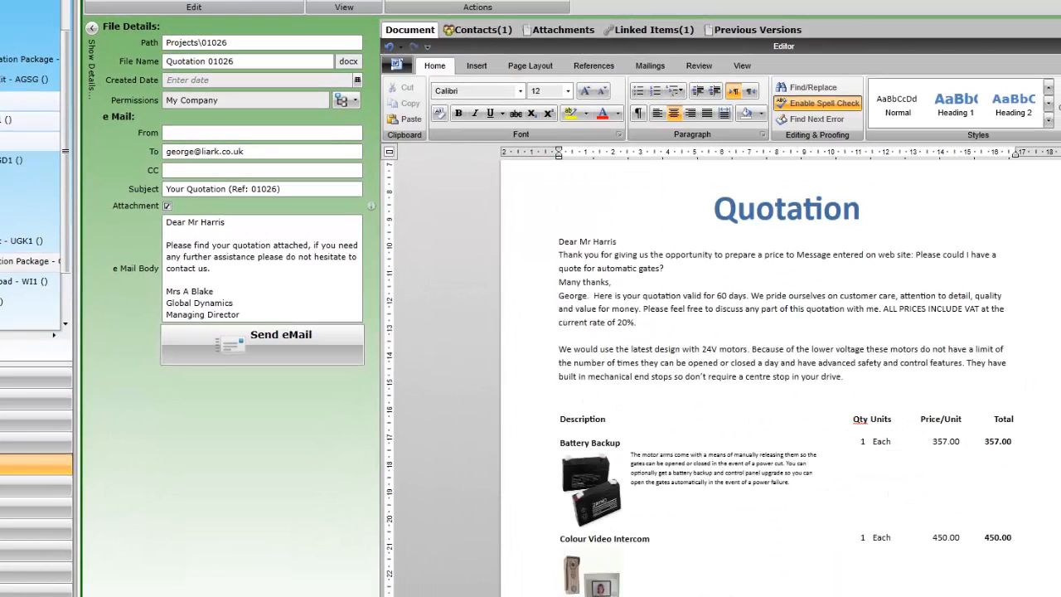
{"action": "scroll", "coordinate": [779, 374], "scroll_direction": "down", "scroll_amount": 7}
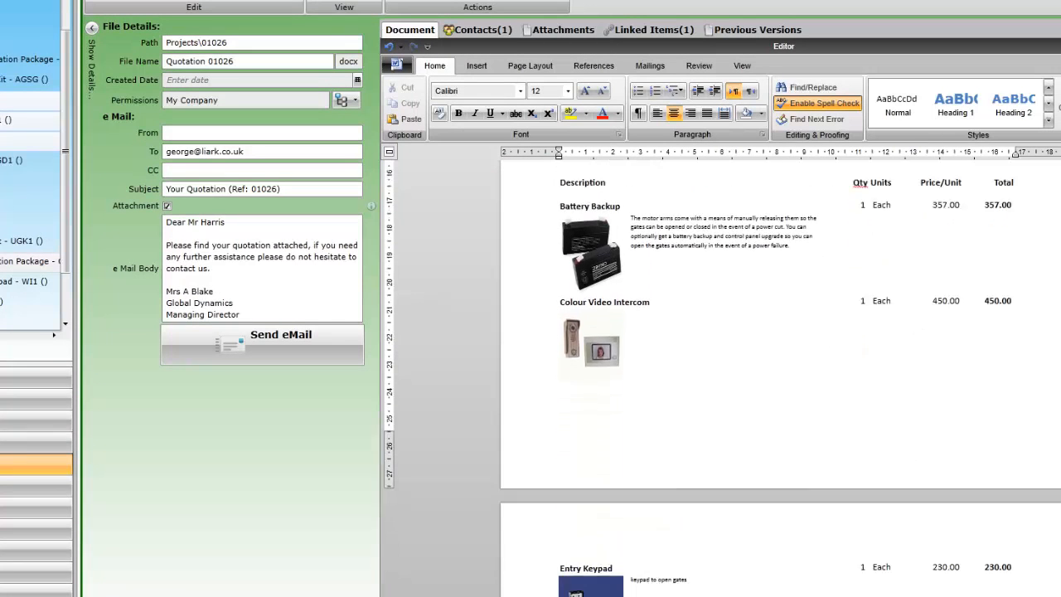
{"action": "scroll", "coordinate": [779, 373], "scroll_direction": "down", "scroll_amount": 10}
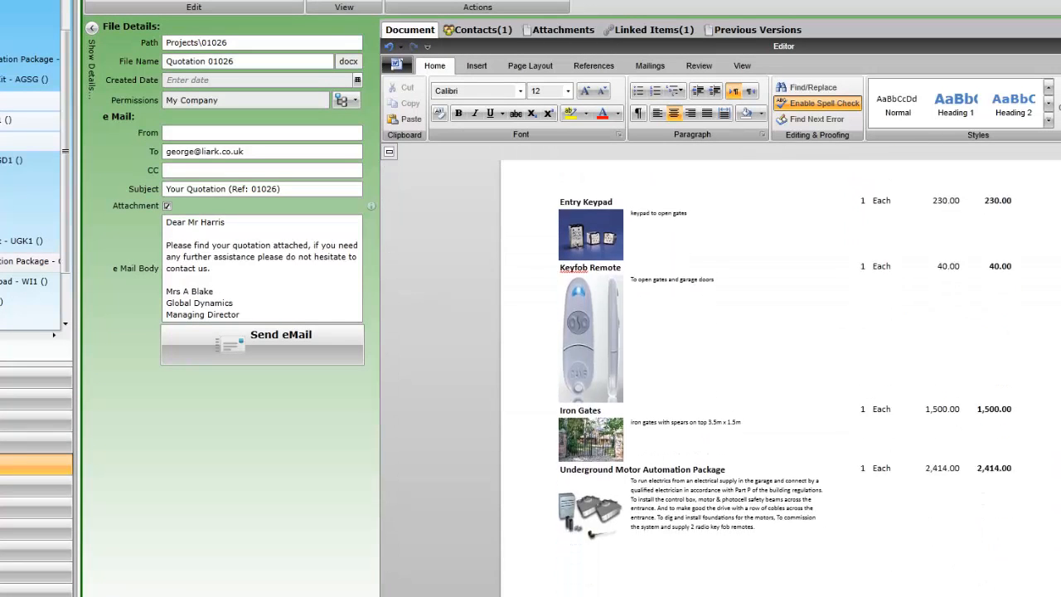
{"action": "scroll", "coordinate": [779, 373], "scroll_direction": "down", "scroll_amount": 5}
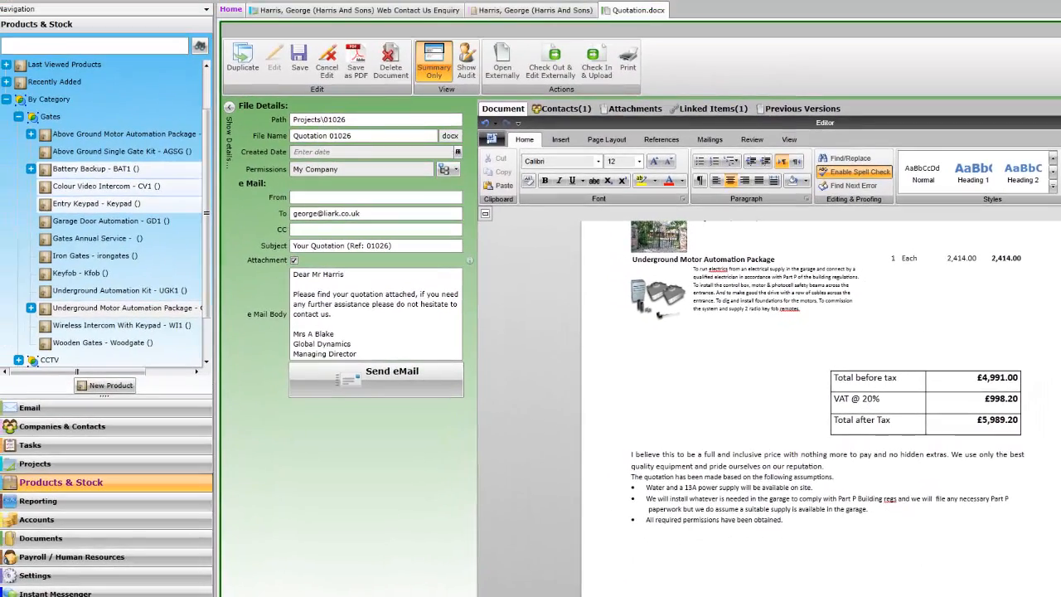
{"action": "scroll", "coordinate": [779, 373], "scroll_direction": "up", "scroll_amount": 1}
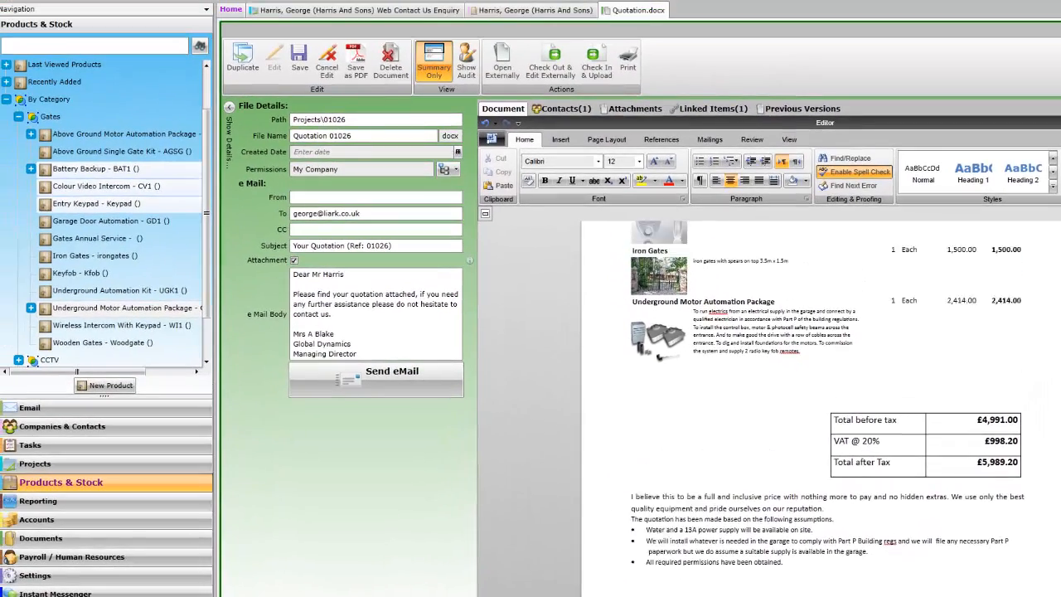
{"action": "scroll", "coordinate": [828, 393], "scroll_direction": "up", "scroll_amount": 5}
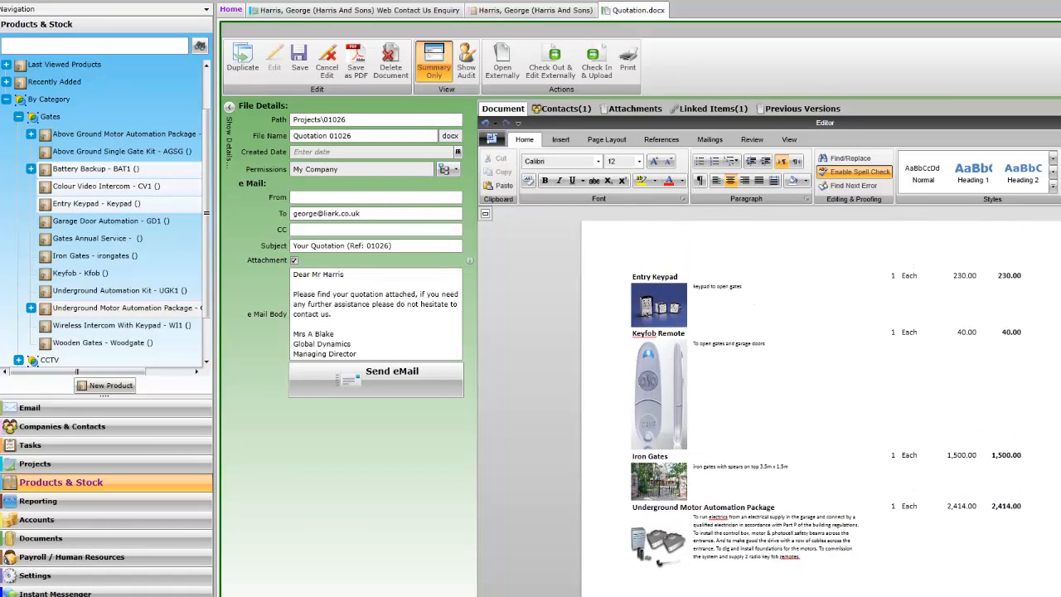
{"action": "scroll", "coordinate": [821, 407], "scroll_direction": "up", "scroll_amount": 11}
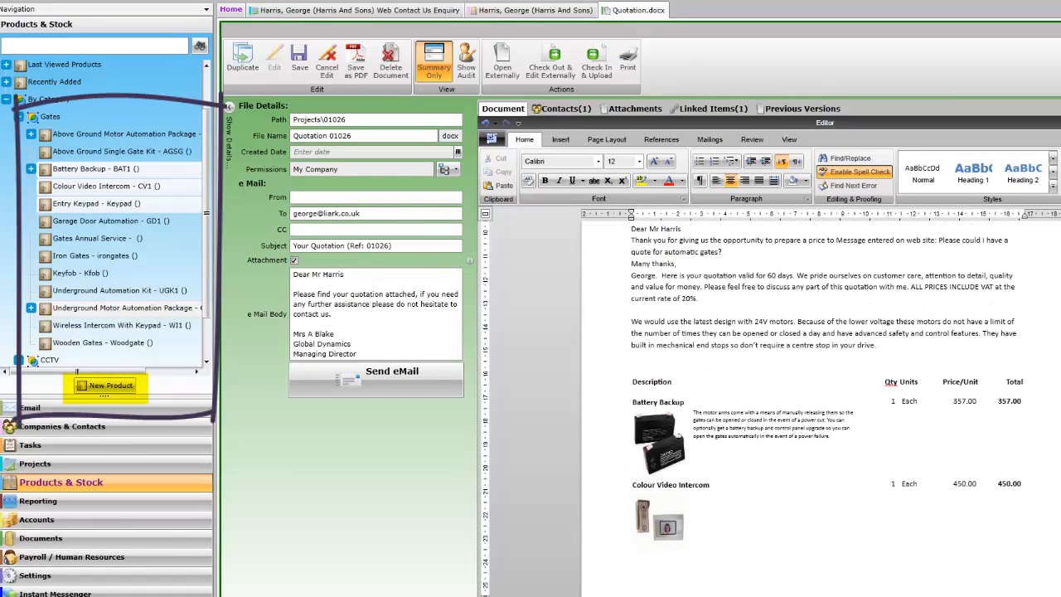
{"action": "scroll", "coordinate": [821, 406], "scroll_direction": "up", "scroll_amount": 2}
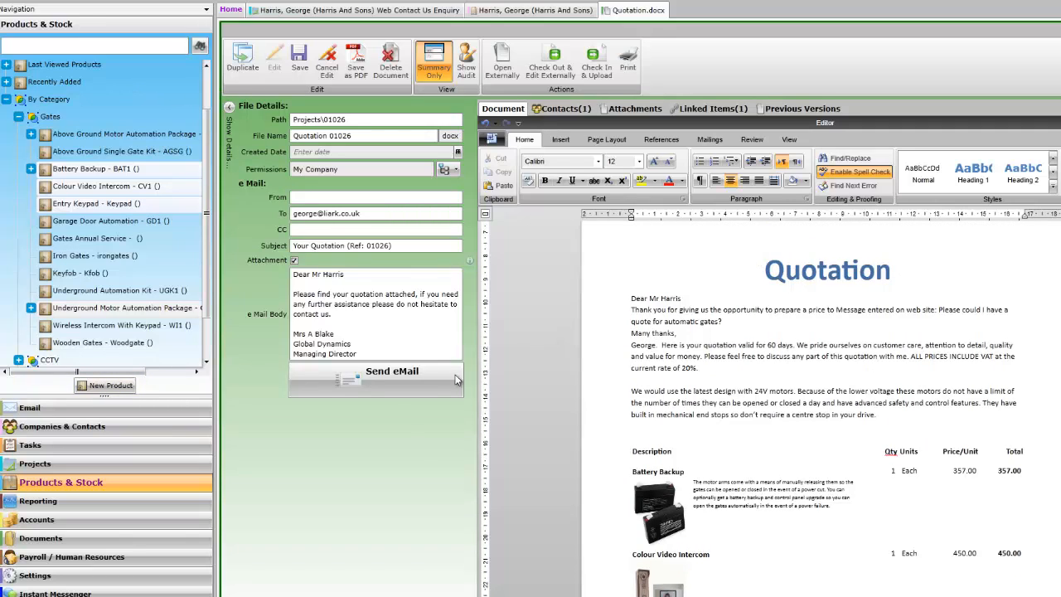
Step: Email the quotation to the customer, accept saving the email details with the document, and close the quotation
{"action": "left_click", "coordinate": [394, 387]}
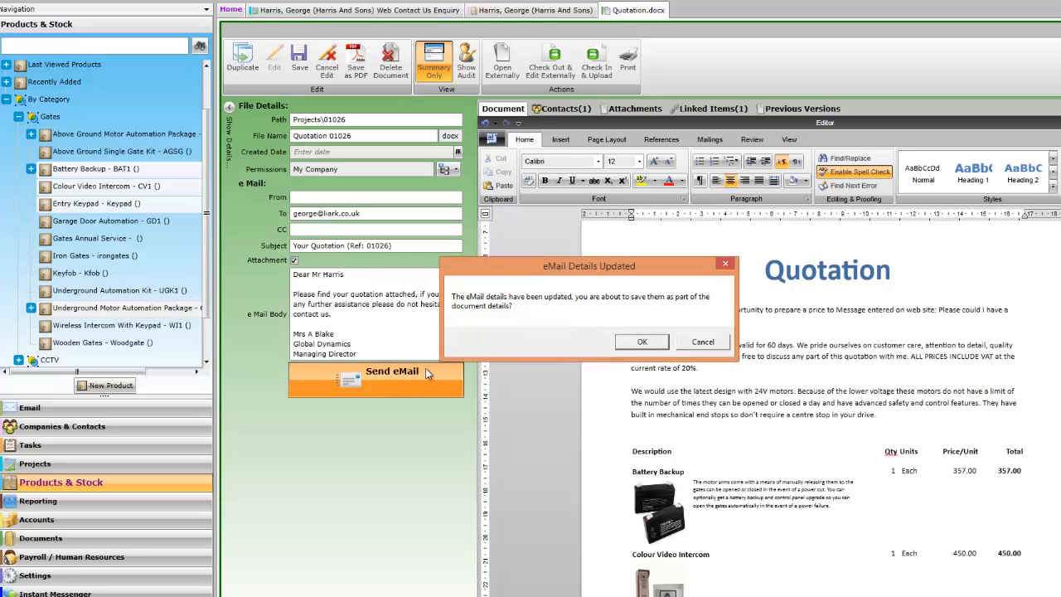
{"action": "left_click", "coordinate": [642, 341]}
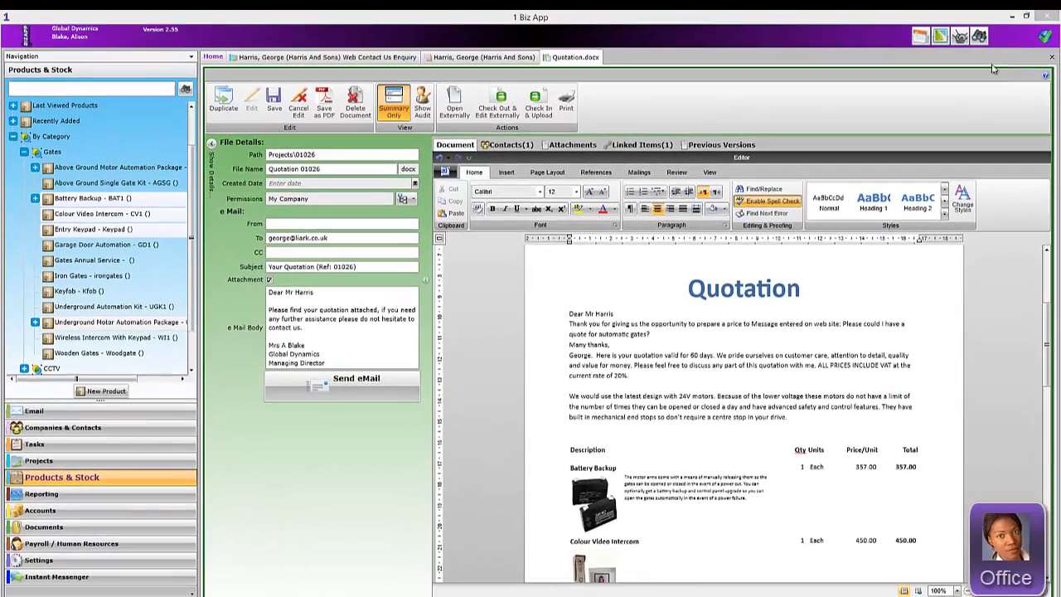
{"action": "left_click", "coordinate": [1052, 60]}
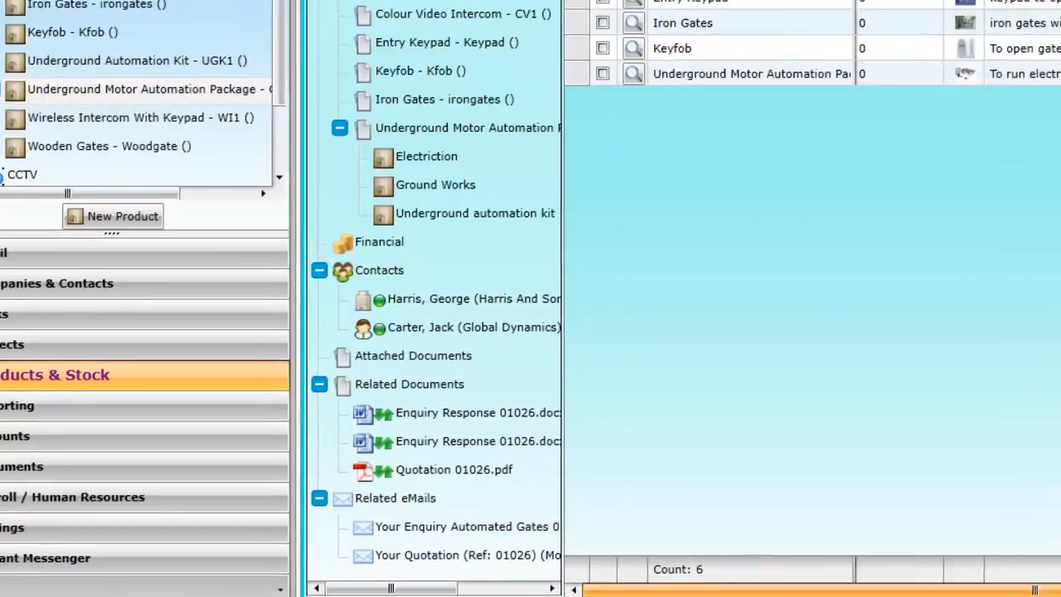
Step: Examine the net sales, gross sales, gross purchases and profit totals for the project's items
{"action": "left_click_drag", "start_coordinate": [889, 587], "coordinate": [1057, 587]}
{"action": "left_click_drag", "start_coordinate": [772, 589], "coordinate": [940, 584]}
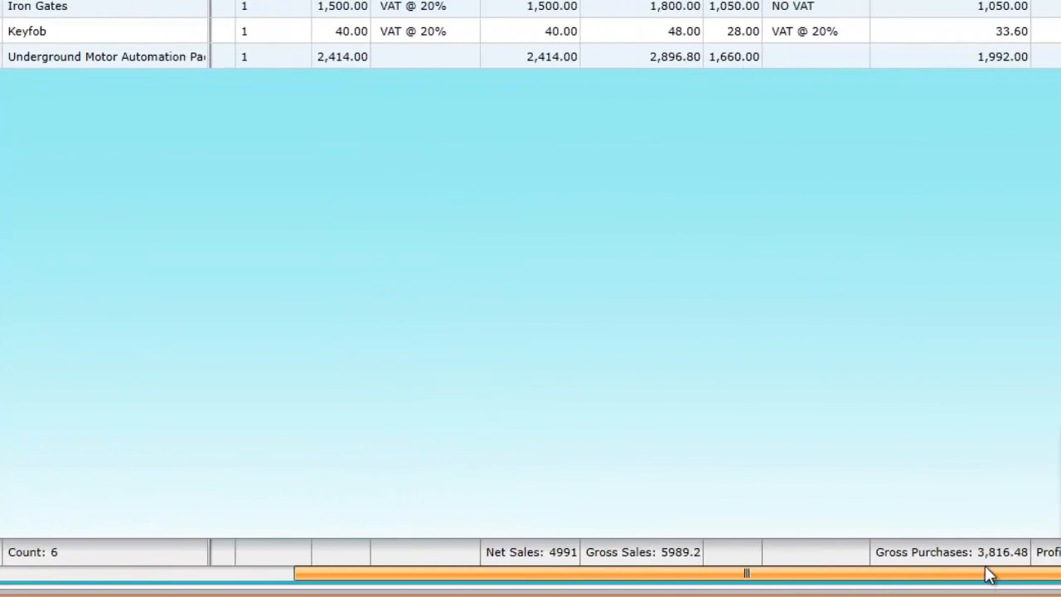
{"action": "key", "text": "Down"}
{"action": "key", "text": "Down"}
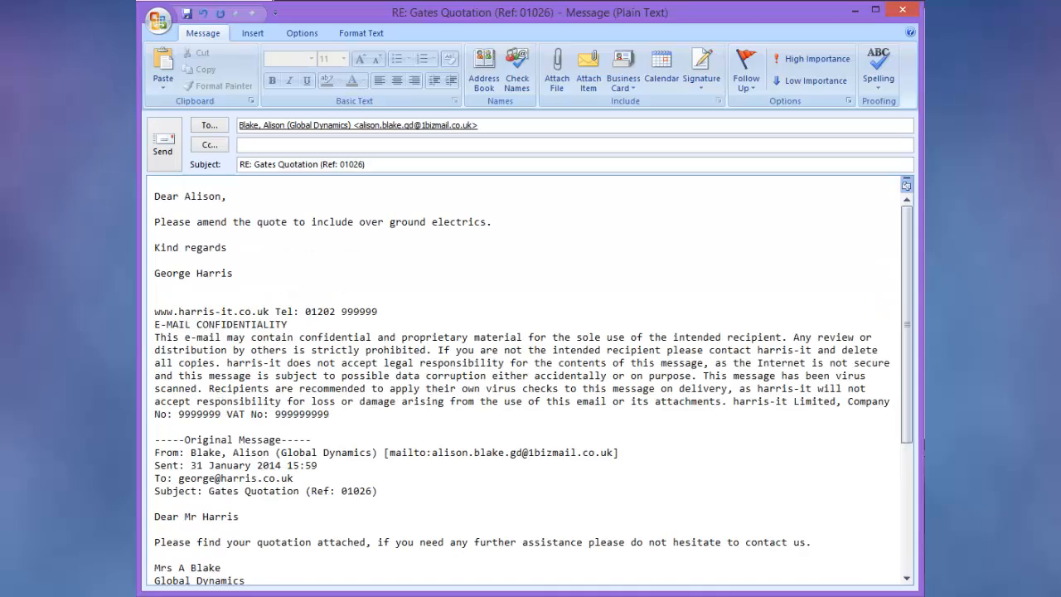
Step: Send the customer's reply asking for over ground electrics, and show the email inbox in 1 Biz App
{"action": "left_click", "coordinate": [163, 146]}
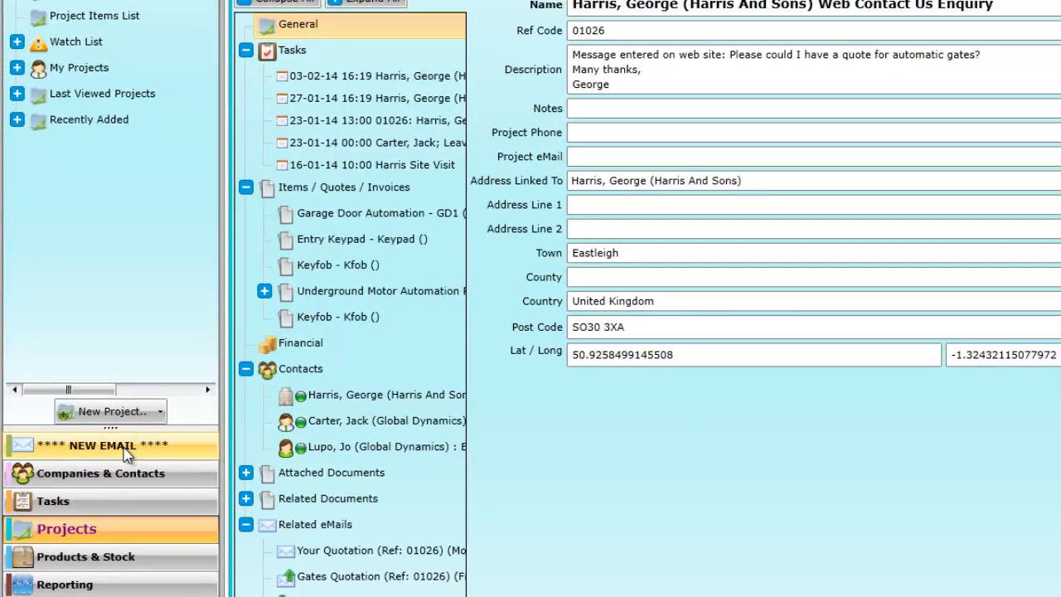
{"action": "left_click", "coordinate": [124, 449]}
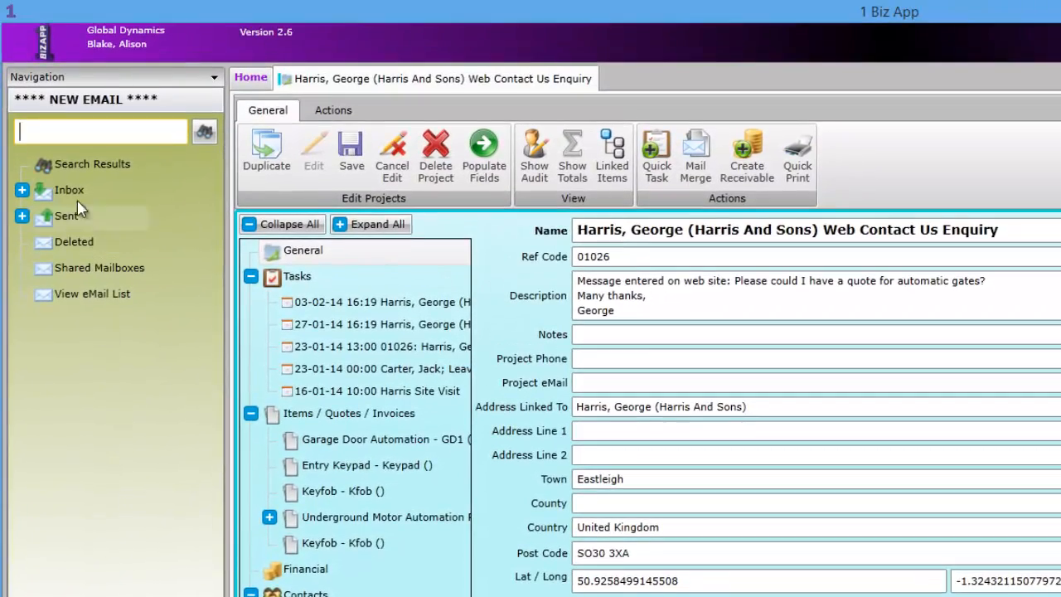
{"action": "left_click", "coordinate": [70, 190]}
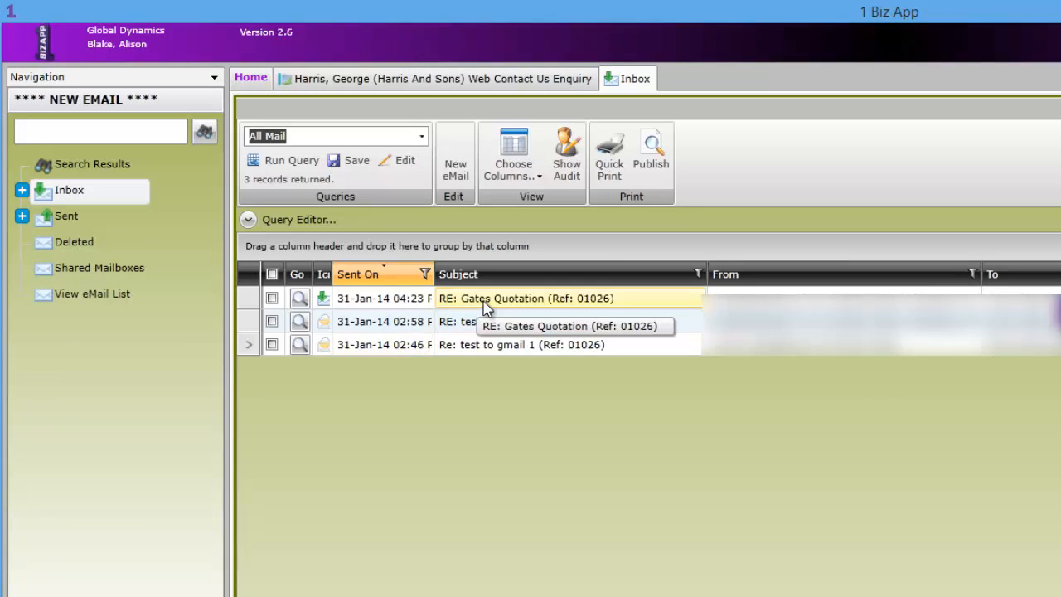
Step: Open the related email "RE: Gates Quotation" from the Harris And Sons enquiry project, read the amendment request and close it
{"action": "left_click", "coordinate": [407, 80]}
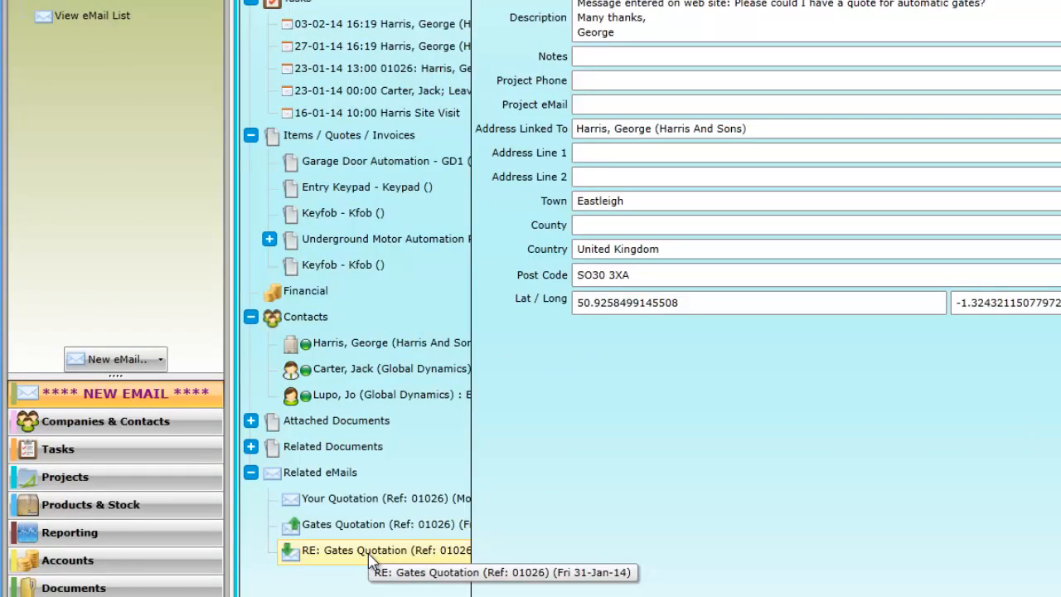
{"action": "double_click", "coordinate": [369, 555]}
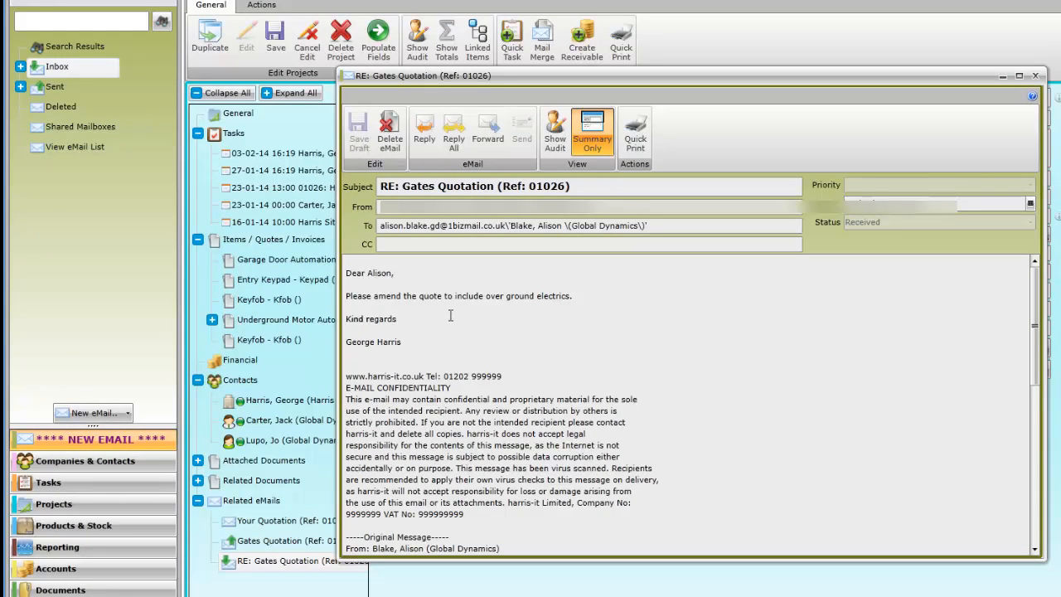
{"action": "left_click", "coordinate": [1035, 75]}
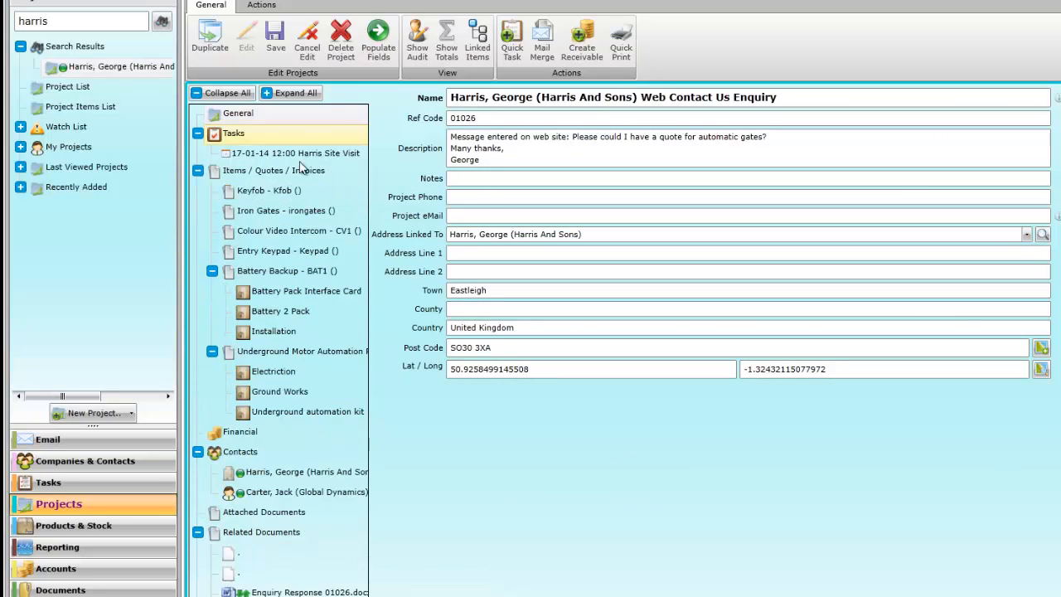
Step: Delete the Underground Motor Automation Package from the enquiry project's items
{"action": "left_click", "coordinate": [274, 172]}
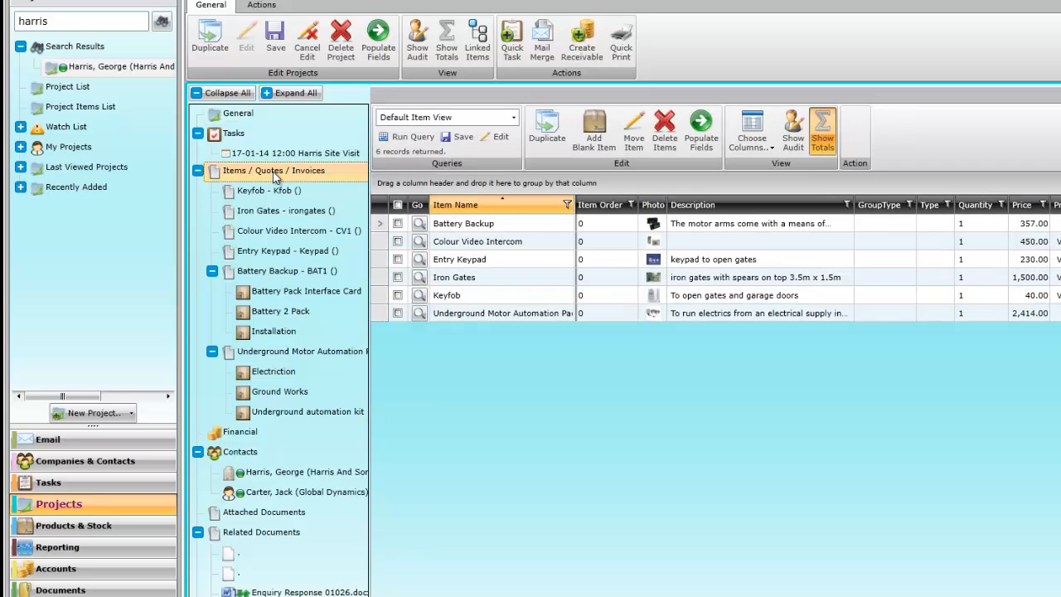
{"action": "left_click", "coordinate": [398, 312]}
{"action": "left_click", "coordinate": [663, 131]}
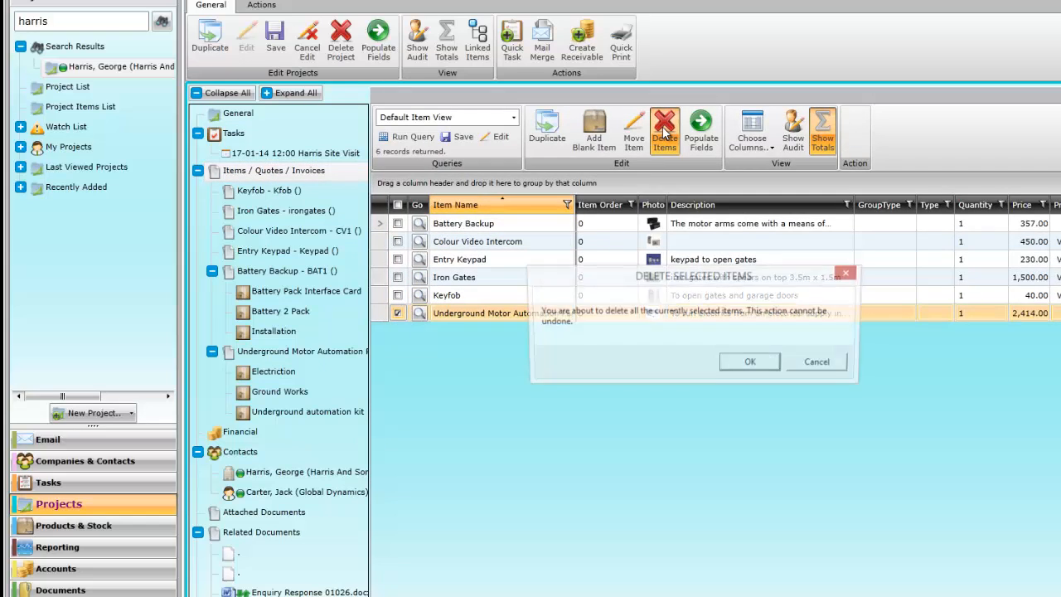
{"action": "left_click", "coordinate": [752, 367]}
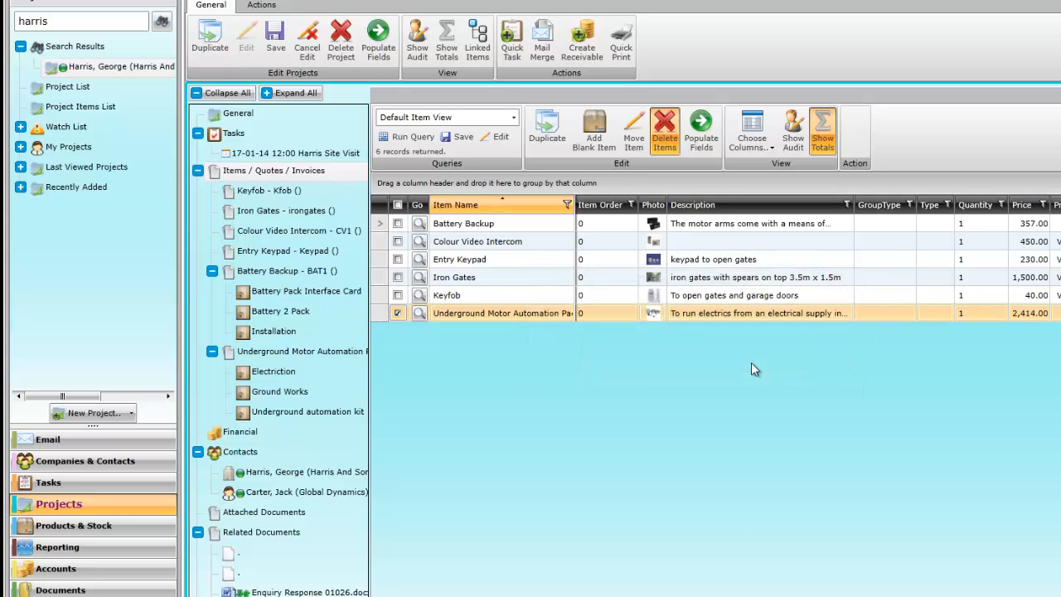
Step: Add the Above Ground Motor Automation Package from the product categories to the project's items
{"action": "left_click", "coordinate": [59, 531]}
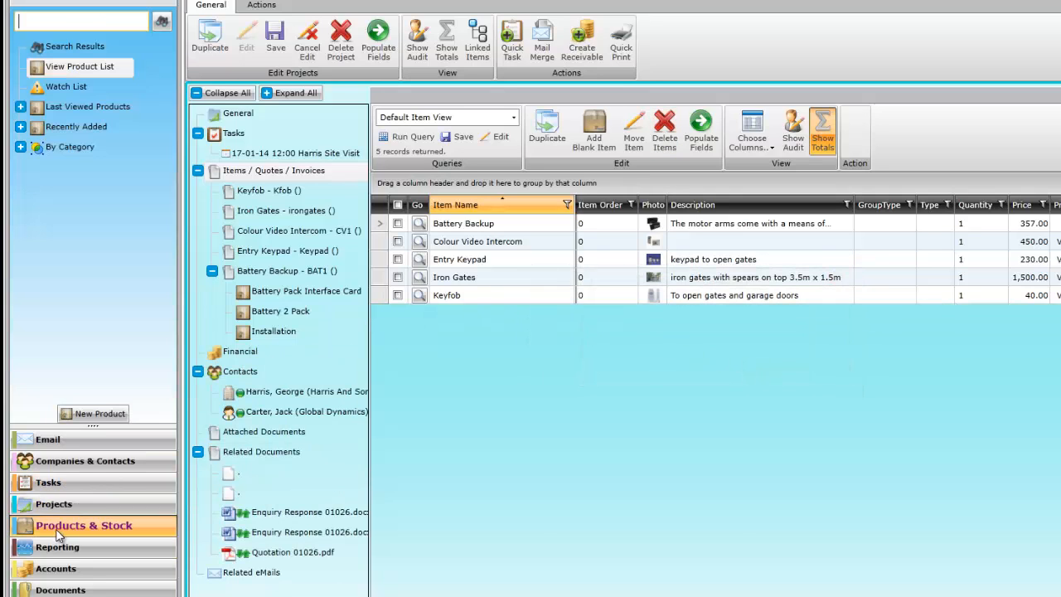
{"action": "left_click", "coordinate": [20, 147]}
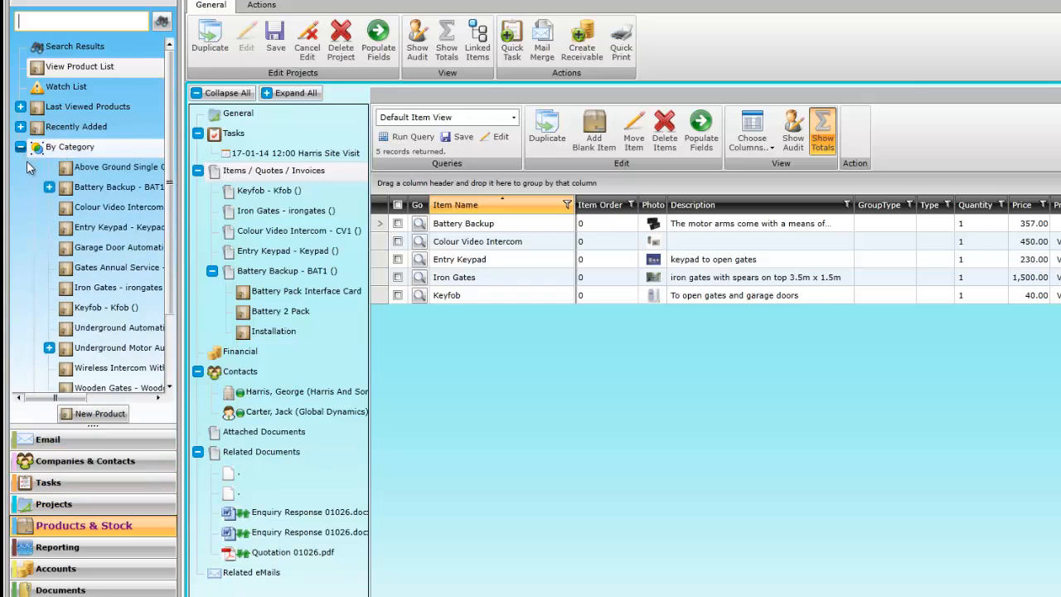
{"action": "left_click_drag", "start_coordinate": [90, 191], "coordinate": [628, 428]}
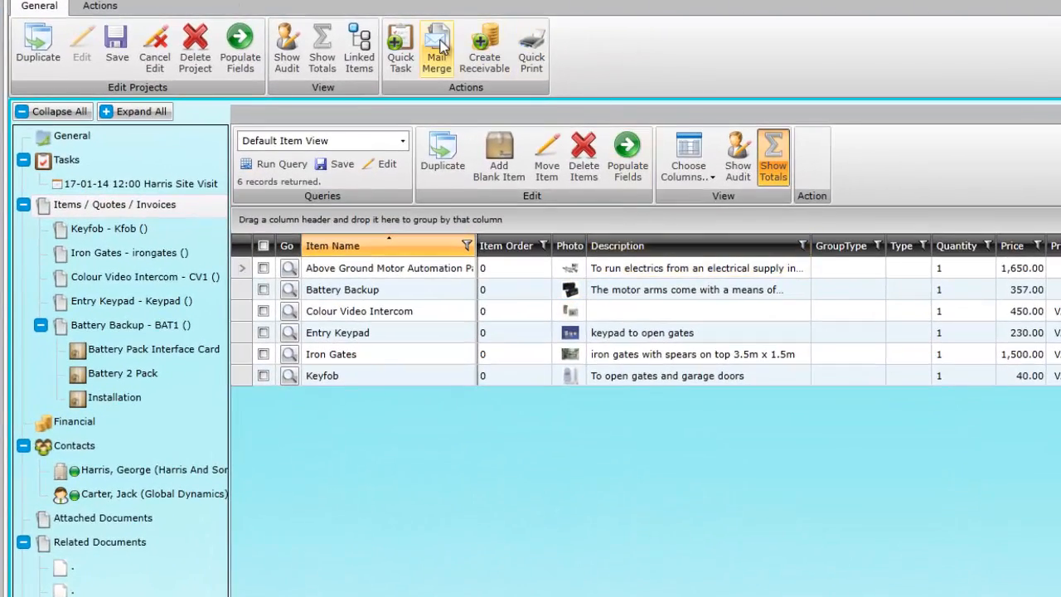
Step: Create a document from the Quotation template for the customer contact of the enquiry project, displayed on screen
{"action": "left_click", "coordinate": [439, 46]}
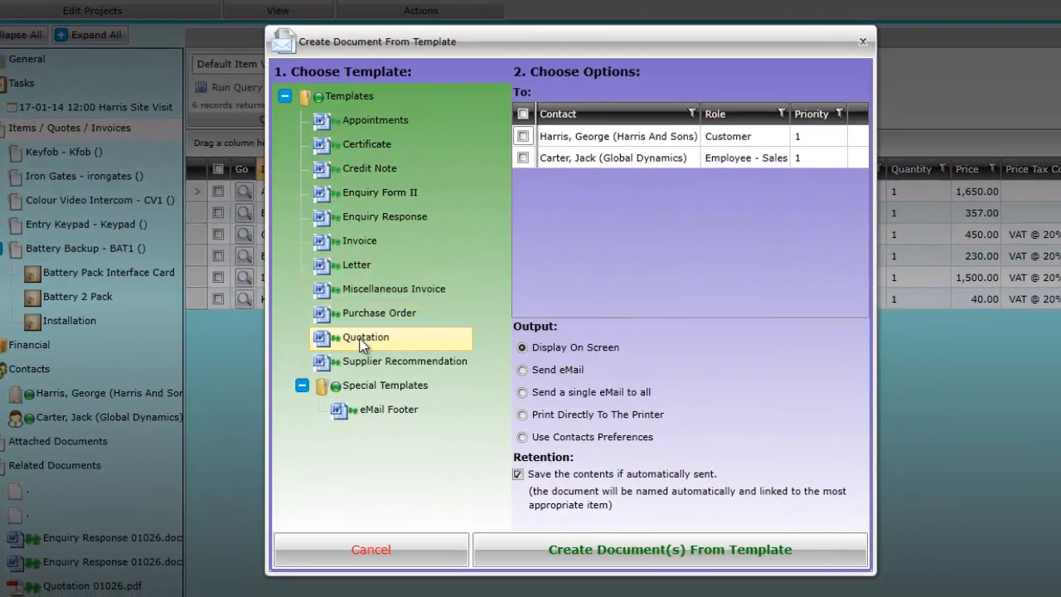
{"action": "left_click", "coordinate": [362, 340]}
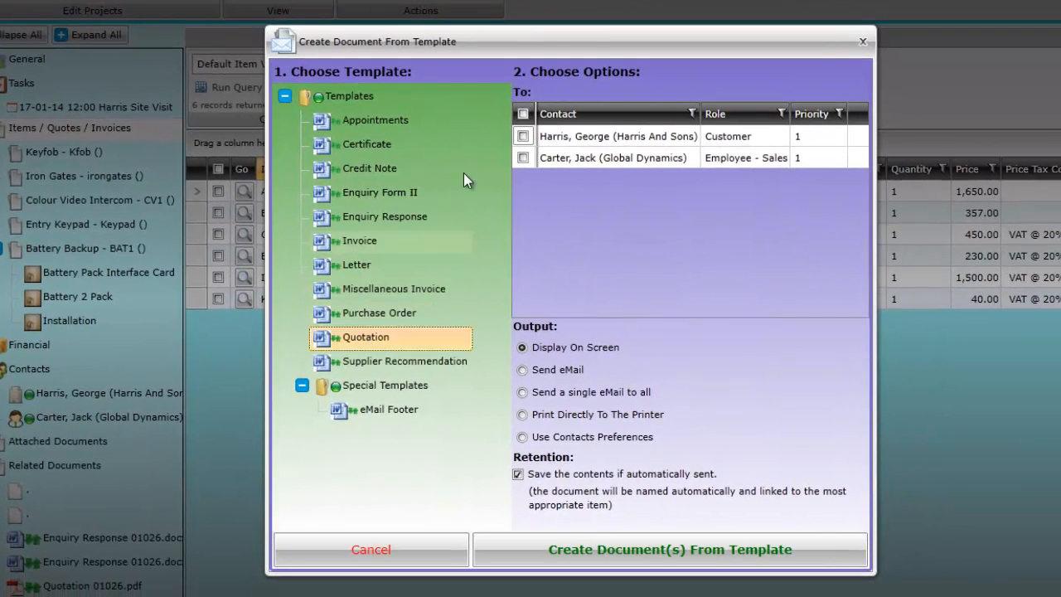
{"action": "left_click", "coordinate": [523, 136]}
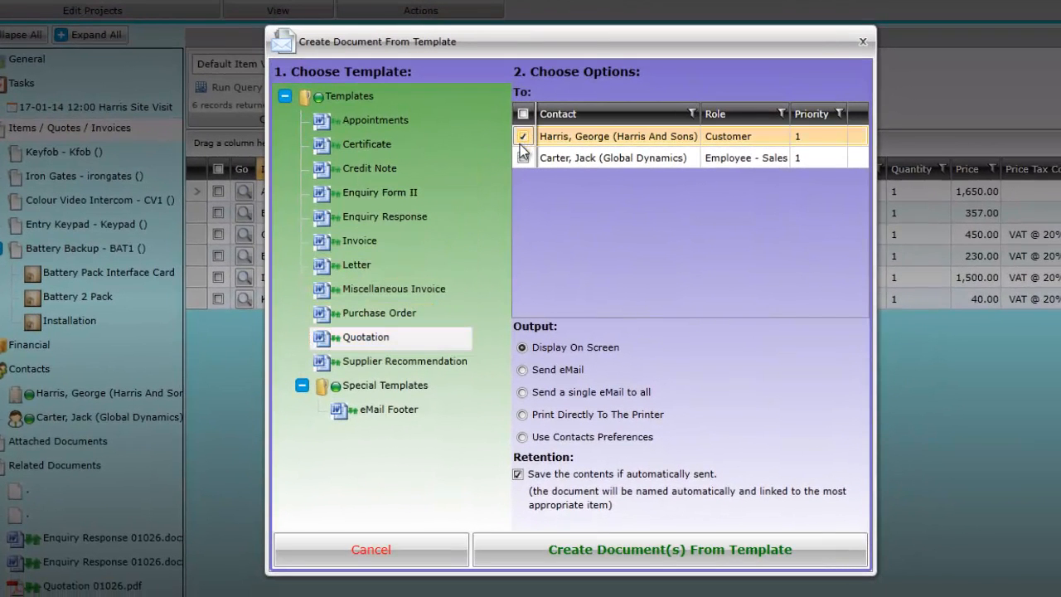
{"action": "left_click", "coordinate": [585, 554]}
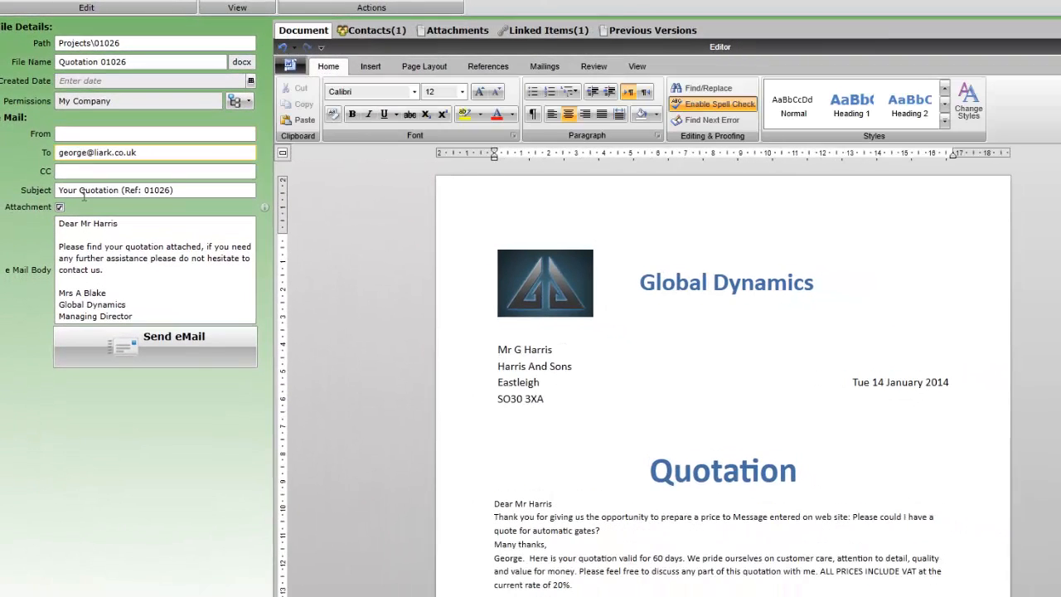
Step: Insert "New" before "Quotation" in the email subject and "updated" before "quotation" in the email body
{"action": "left_click", "coordinate": [77, 192]}
{"action": "type", "text": "New"}
{"action": "left_click", "coordinate": [125, 247]}
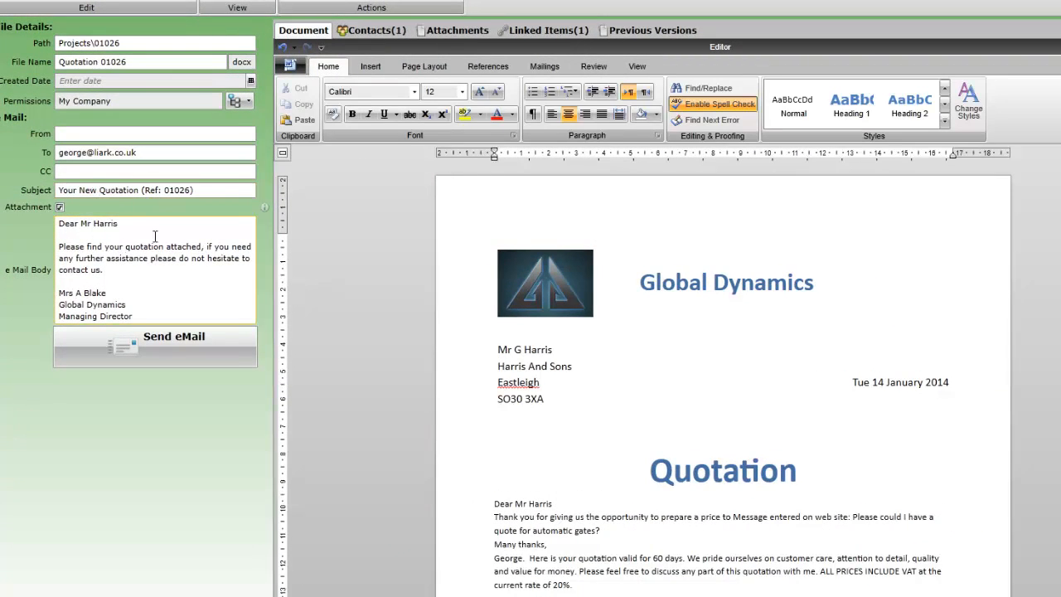
{"action": "type", "text": "updated"}
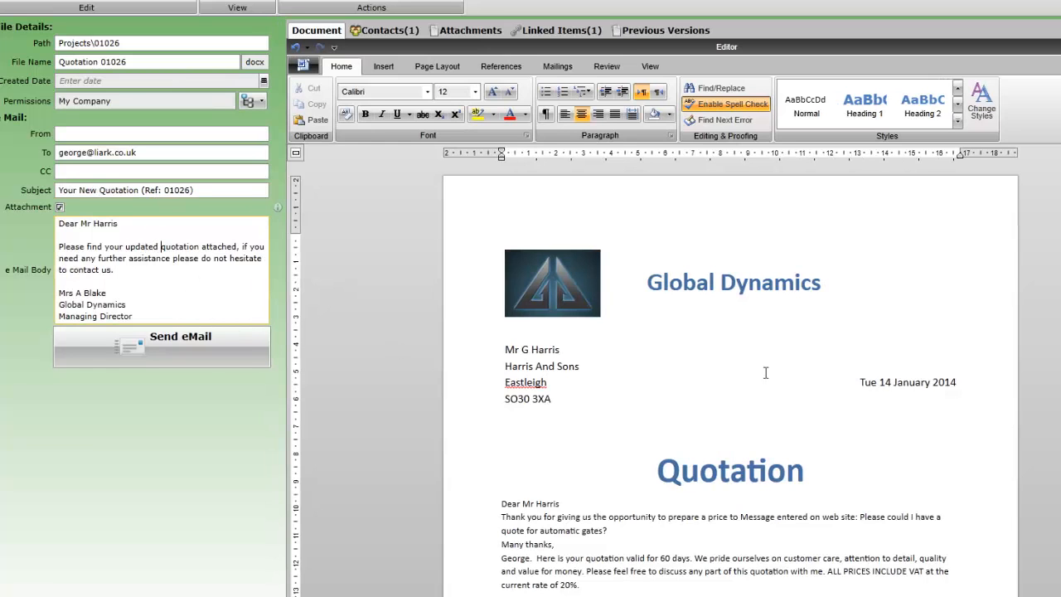
Step: Check the quotation's items and totals, prefix its file name with "New", and email it to the customer, saving the updated email details
{"action": "scroll", "coordinate": [729, 373], "scroll_direction": "down", "scroll_amount": 15}
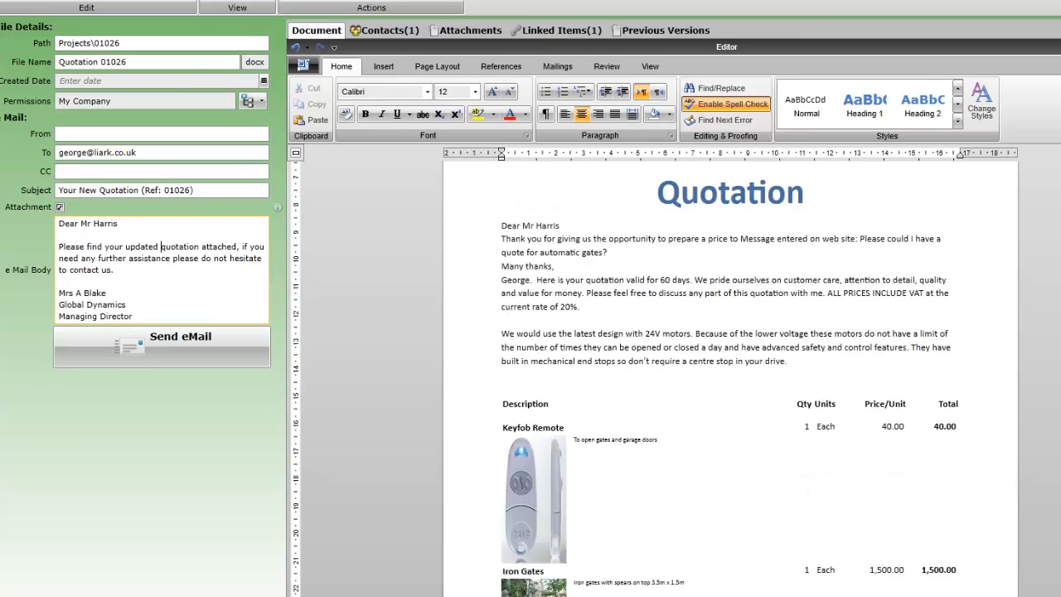
{"action": "scroll", "coordinate": [730, 373], "scroll_direction": "down", "scroll_amount": 5}
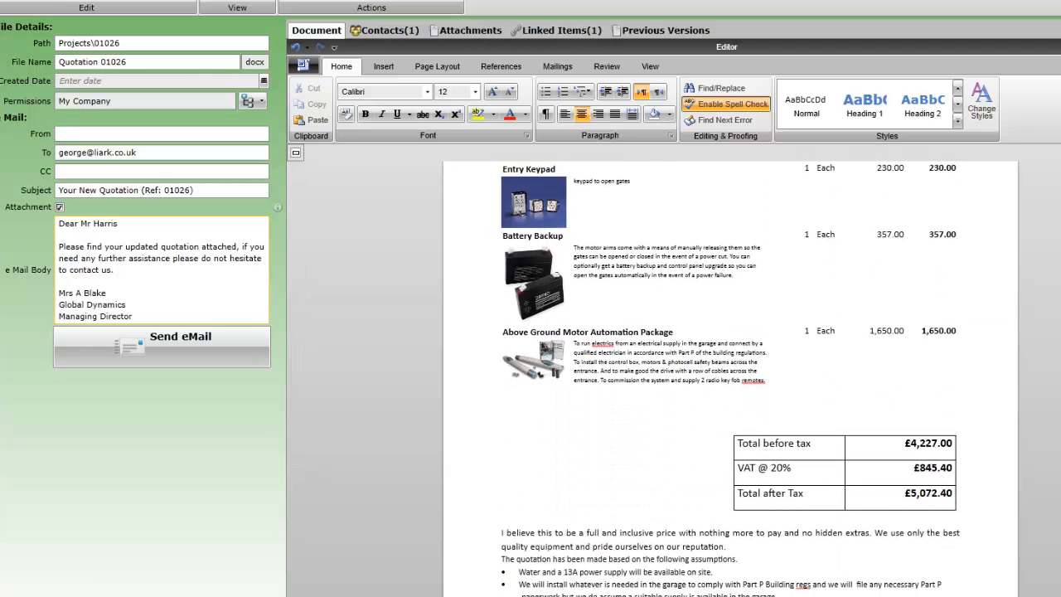
{"action": "left_click", "coordinate": [133, 61]}
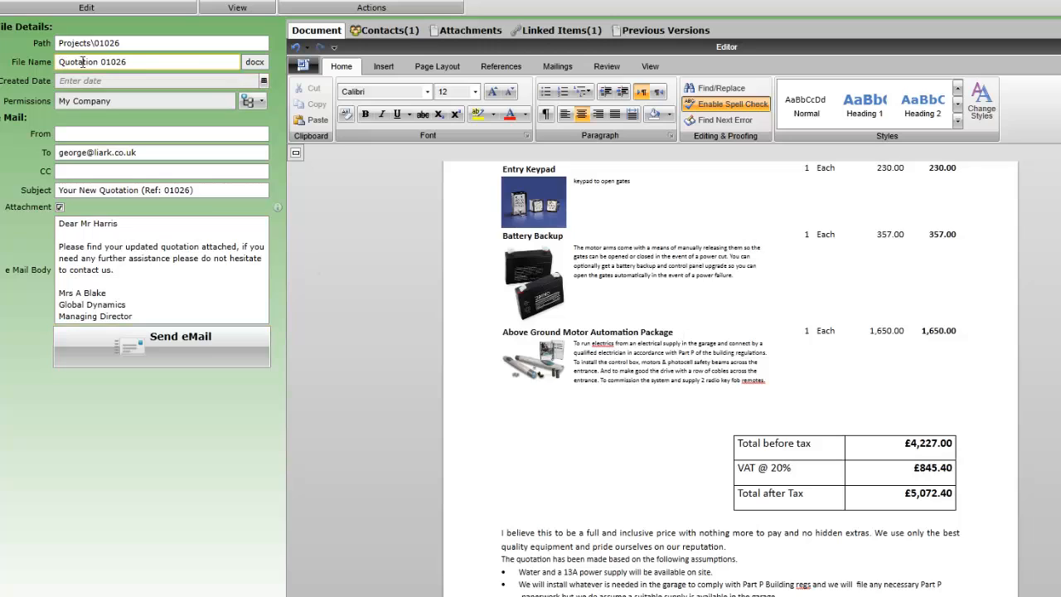
{"action": "type", "text": "New"}
{"action": "left_click", "coordinate": [153, 349]}
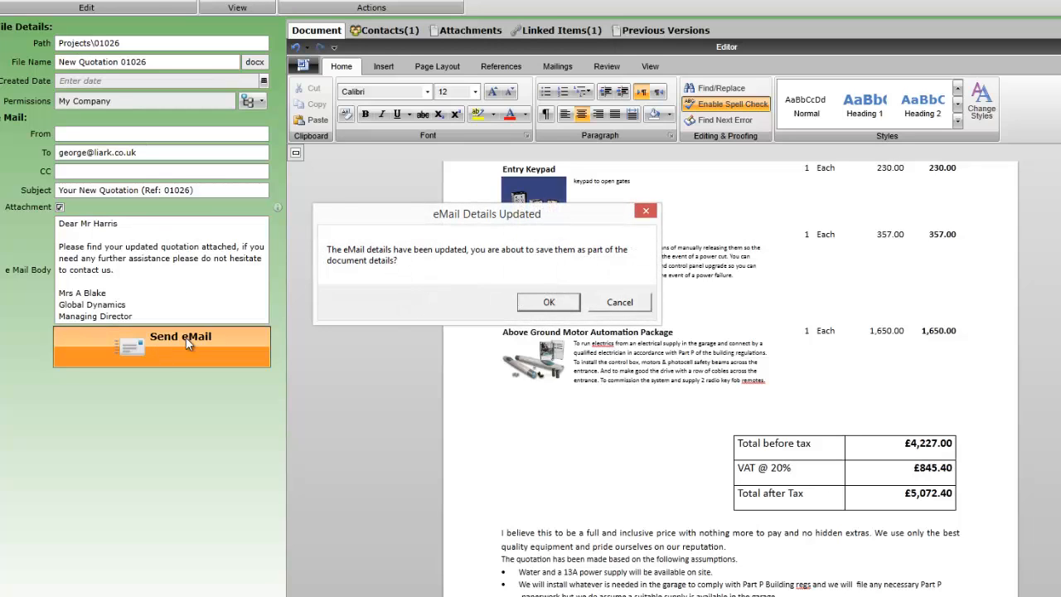
{"action": "left_click", "coordinate": [549, 302]}
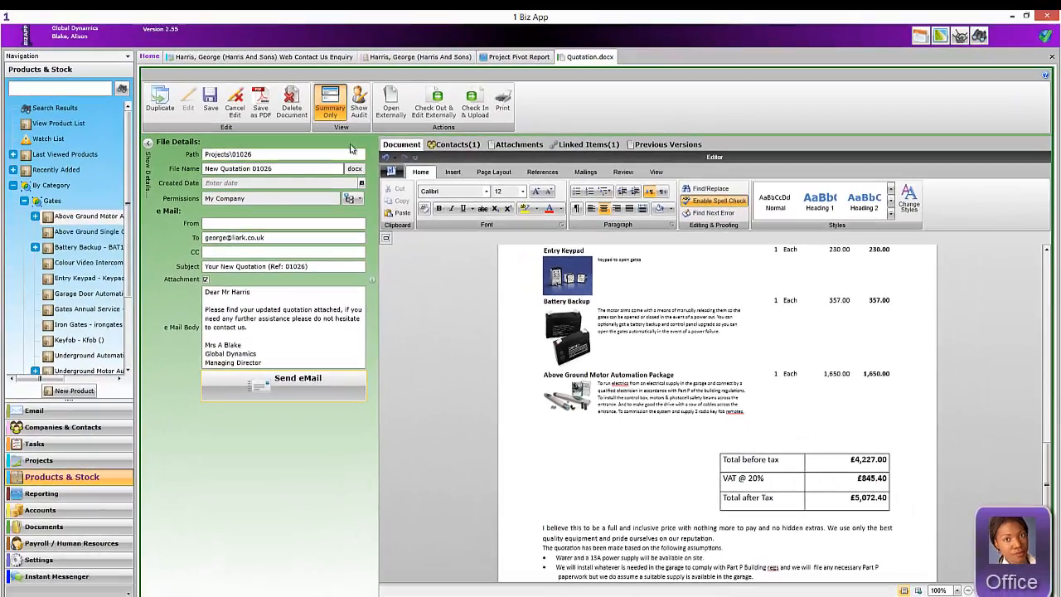
Step: Return to the Harris And Sons enquiry project and start a new template / recurring task in its task list
{"action": "left_click", "coordinate": [304, 59]}
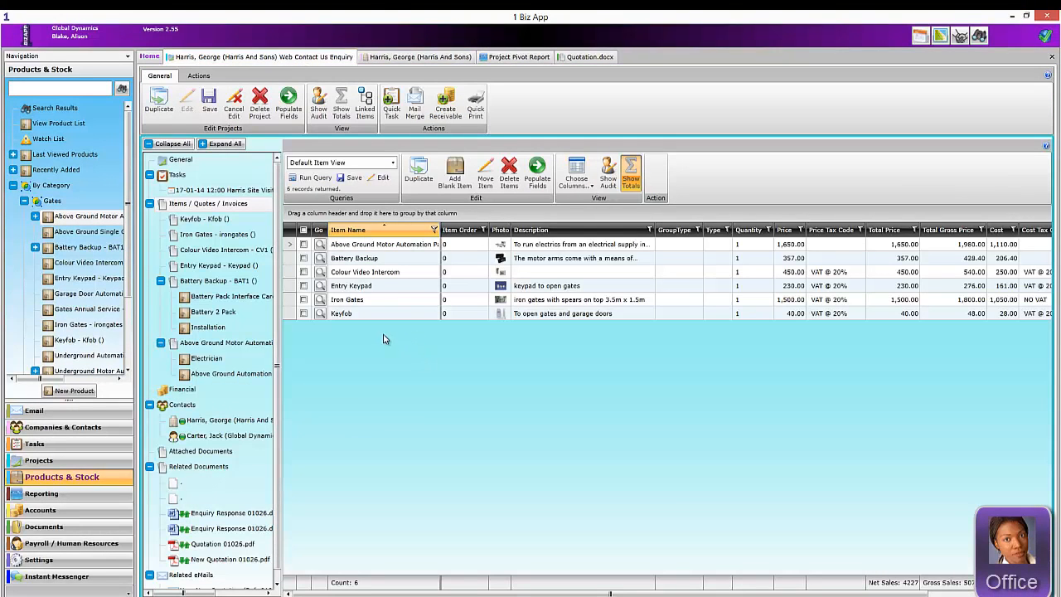
{"action": "left_click", "coordinate": [180, 160]}
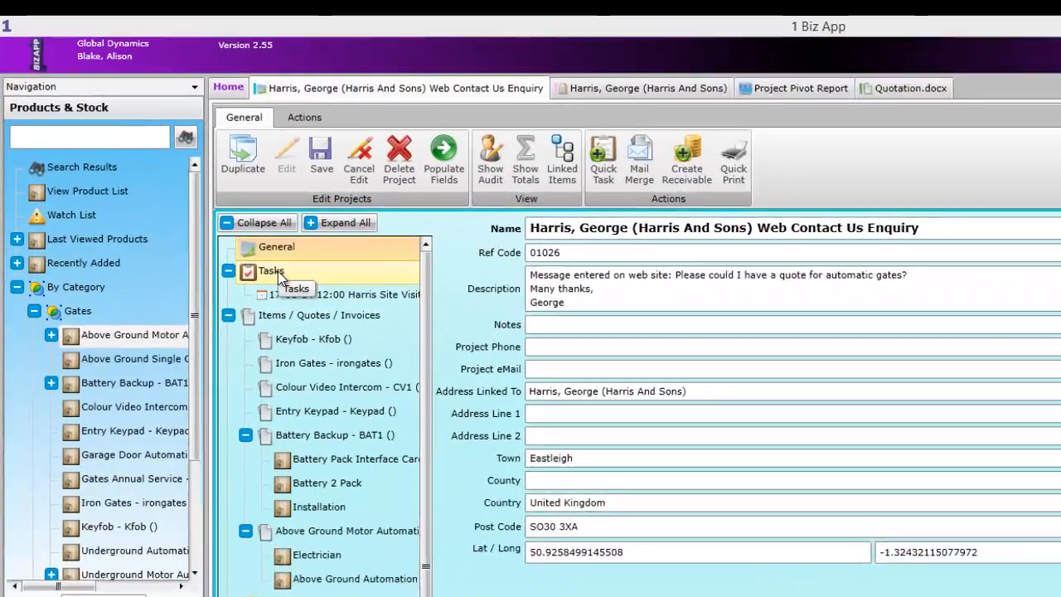
{"action": "left_click", "coordinate": [179, 177]}
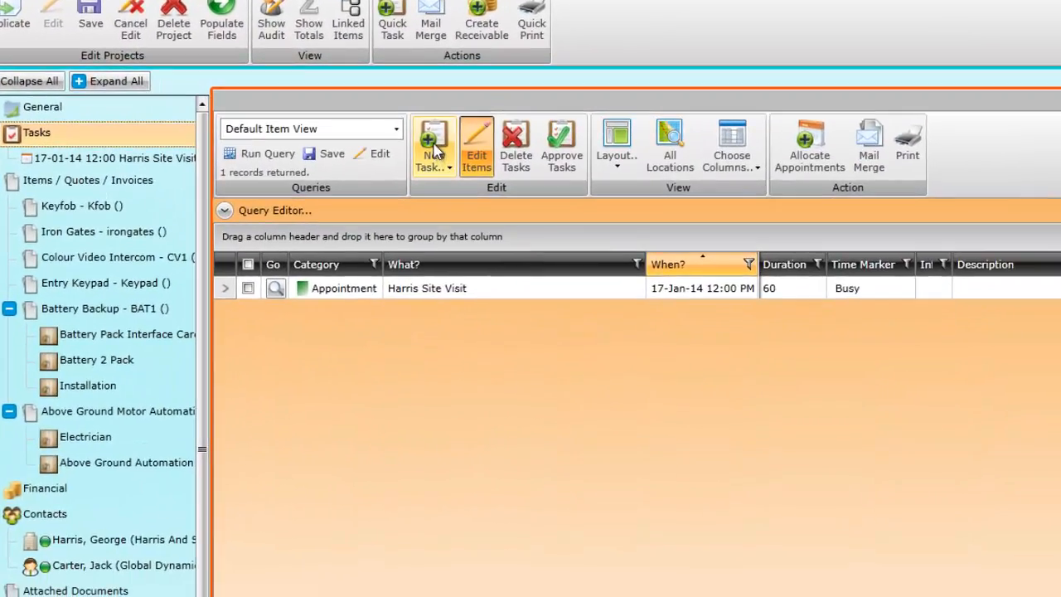
{"action": "left_click", "coordinate": [435, 149]}
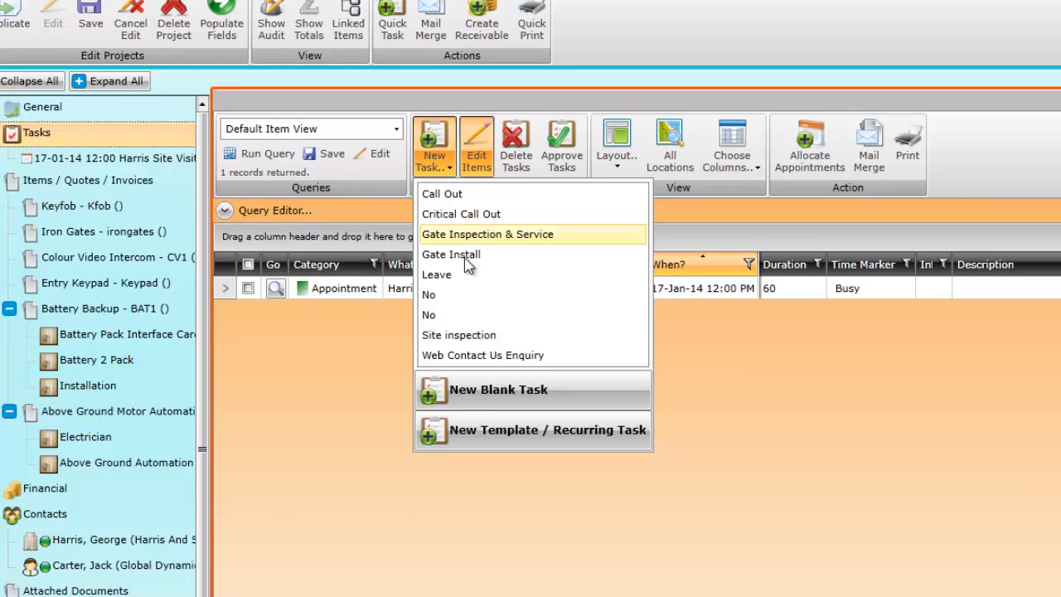
{"action": "left_click", "coordinate": [489, 432]}
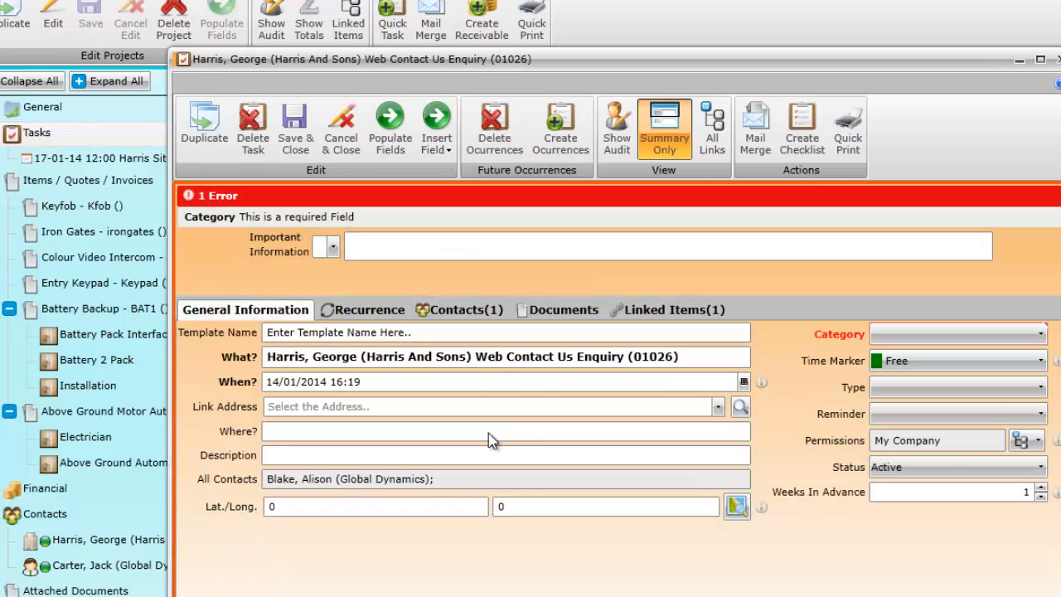
Step: Set the task to recur every 1 week on Monday, ending by 03/03/2014
{"action": "left_click", "coordinate": [366, 316]}
{"action": "left_click", "coordinate": [199, 414]}
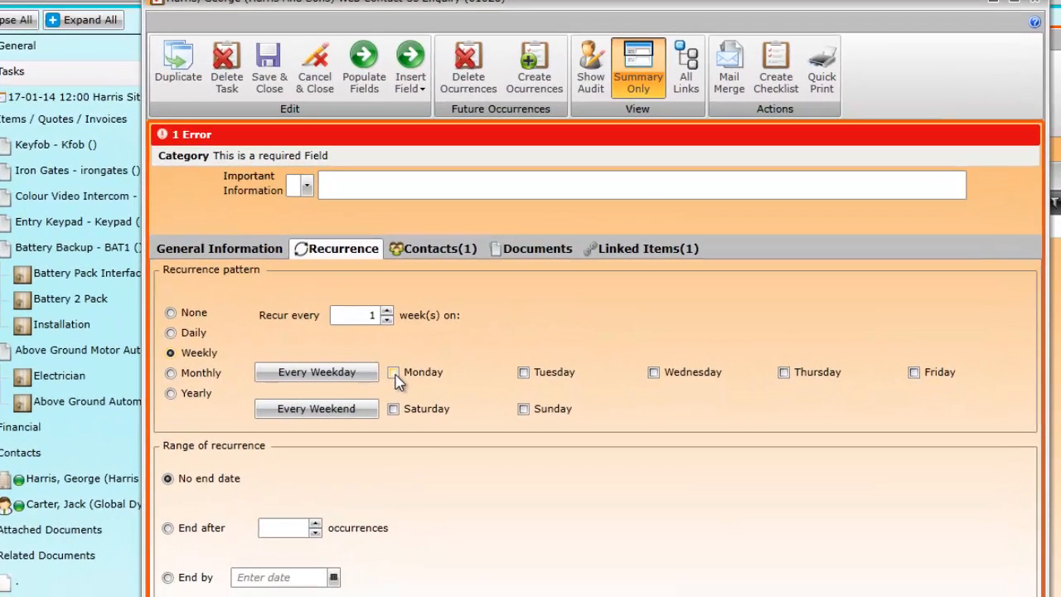
{"action": "left_click", "coordinate": [402, 393]}
{"action": "left_click", "coordinate": [168, 577]}
{"action": "left_click", "coordinate": [333, 577]}
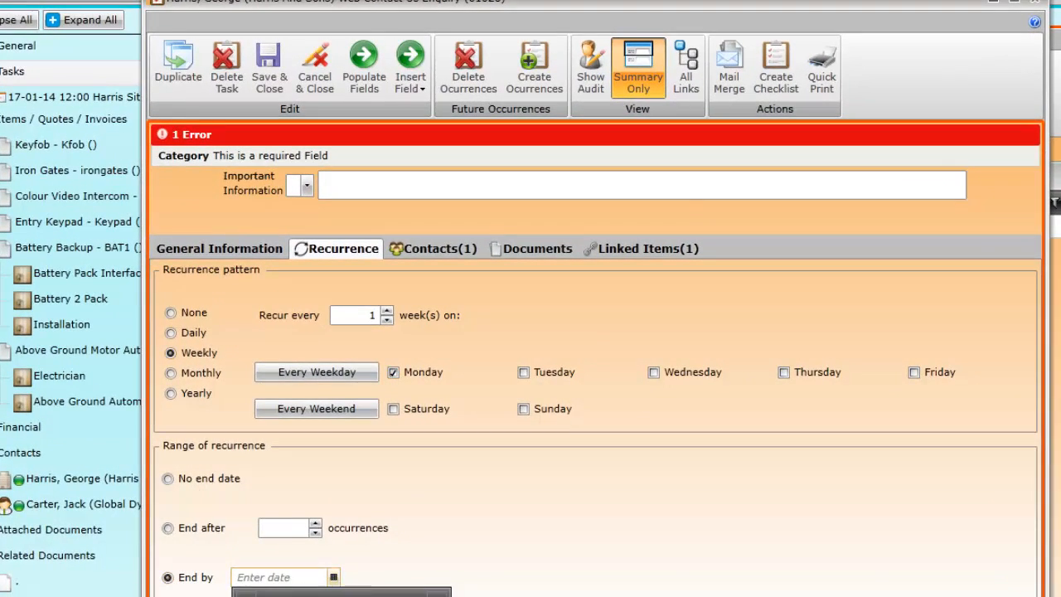
{"action": "left_click", "coordinate": [273, 596]}
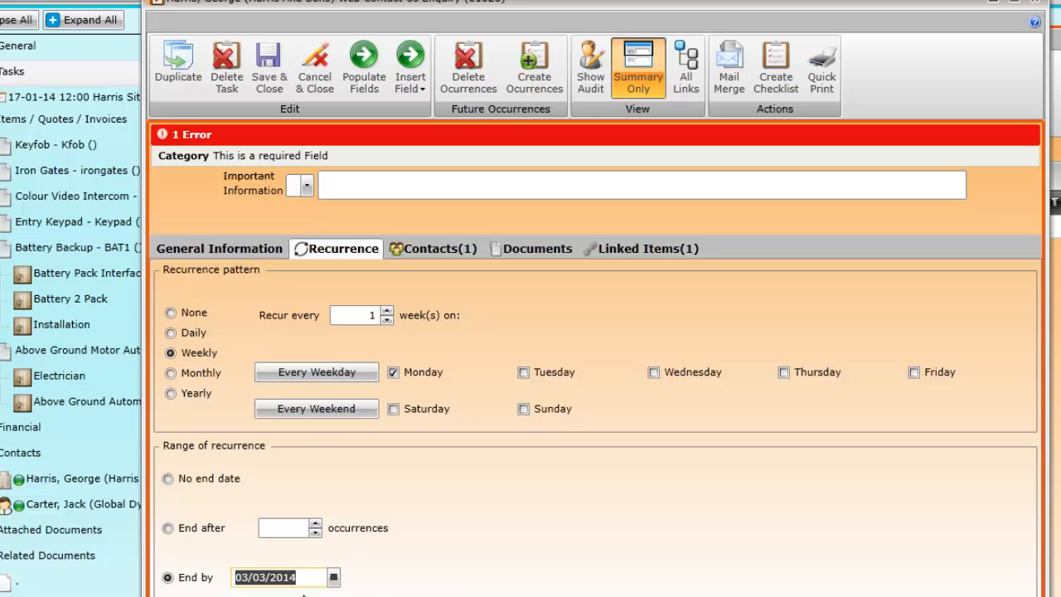
Step: Add the project's sales employee to the recurring task's contacts
{"action": "left_click", "coordinate": [432, 251]}
{"action": "left_click", "coordinate": [324, 318]}
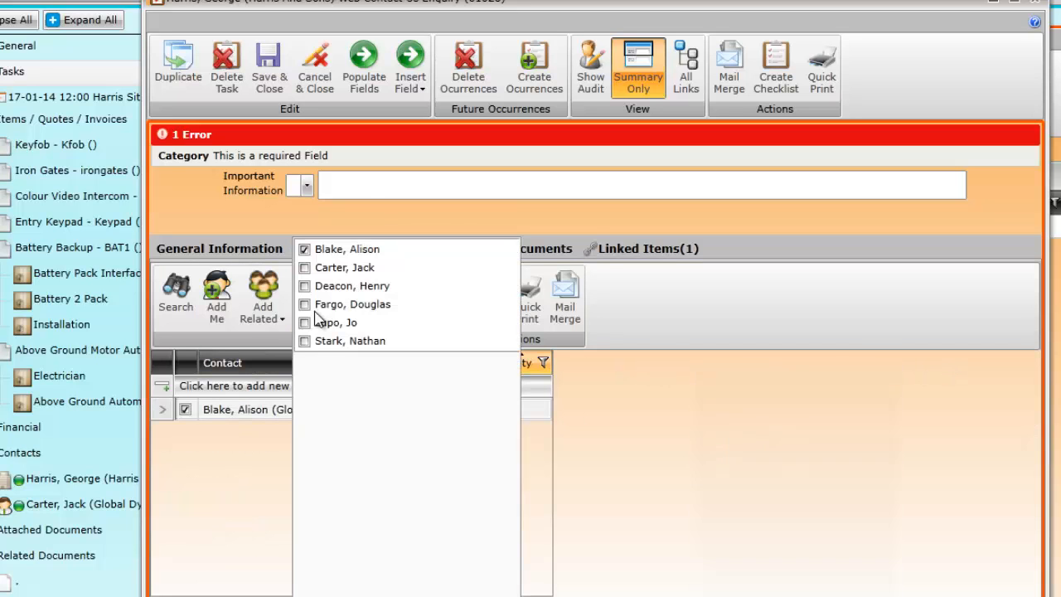
{"action": "left_click", "coordinate": [305, 267]}
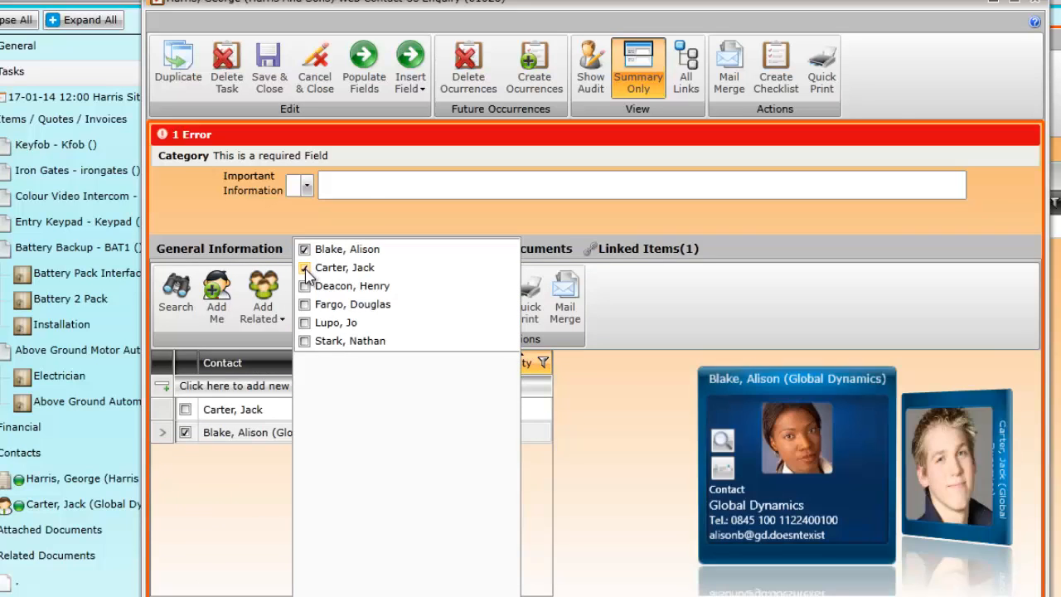
{"action": "left_click", "coordinate": [251, 489]}
Step: Name the template as the weekly site meeting with the customer, with category Appointment, type Gates and a 30 Minutes reminder
{"action": "left_click", "coordinate": [206, 248]}
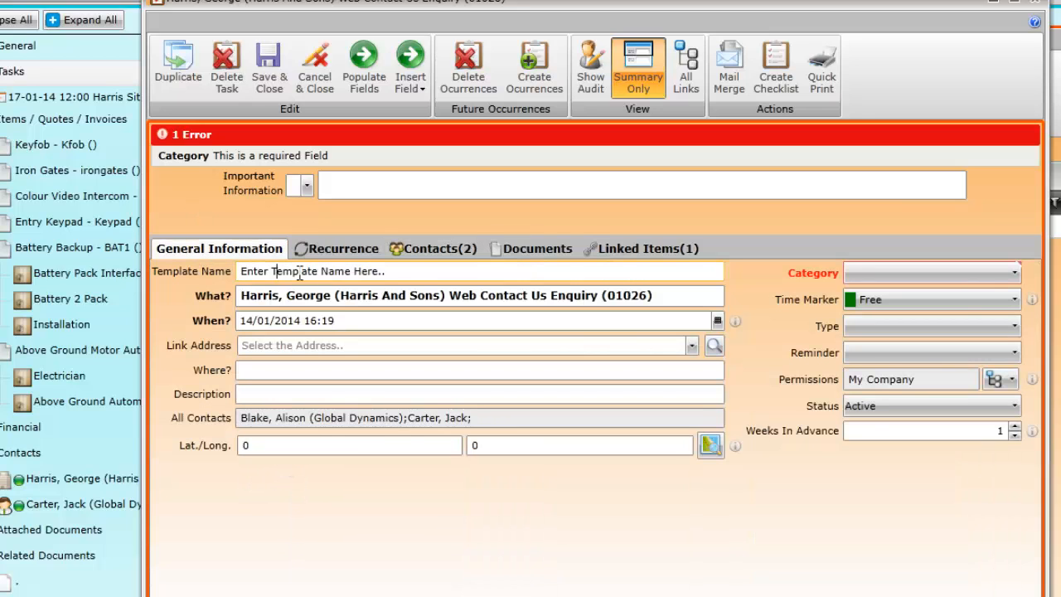
{"action": "type", "text": "Weekly site meeting with Mr H"}
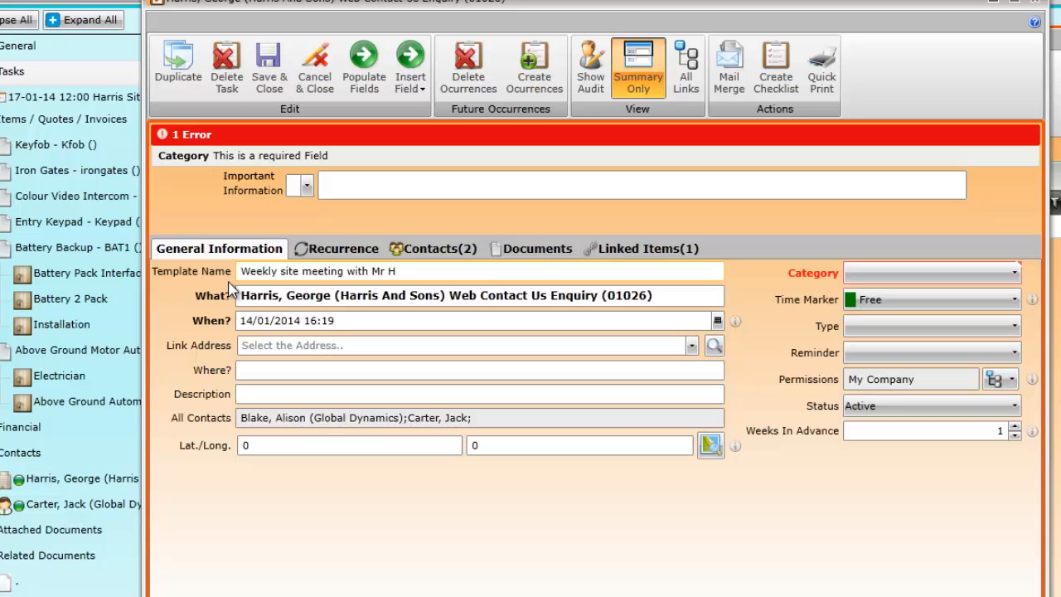
{"action": "type", "text": "arris"}
Step: Link the recurring task's address to the Harris And Sons customer contact, and save and close the task
{"action": "left_click", "coordinate": [691, 304]}
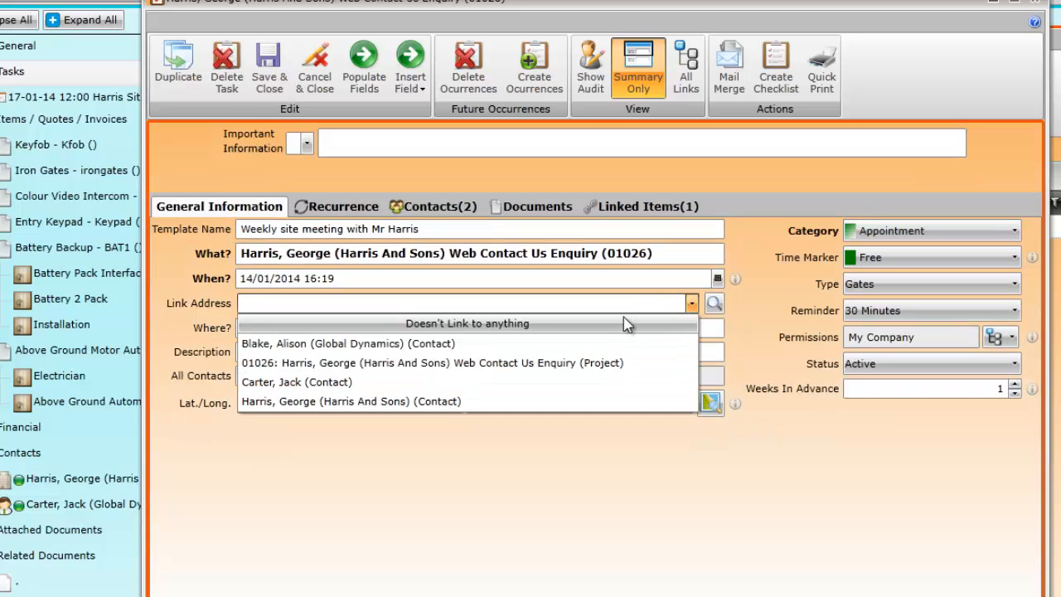
{"action": "left_click", "coordinate": [455, 403]}
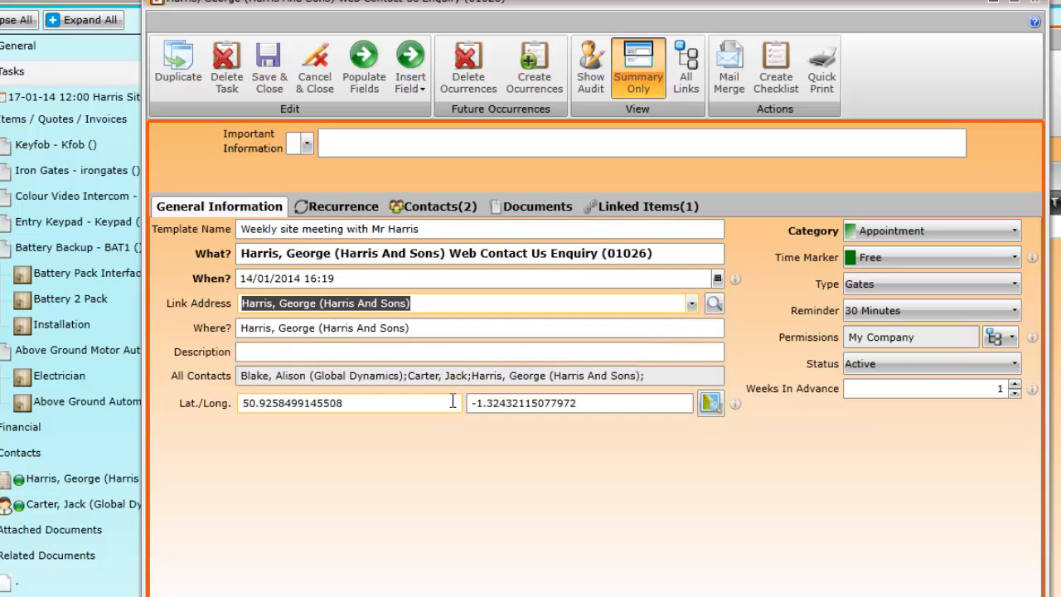
{"action": "left_click", "coordinate": [269, 62]}
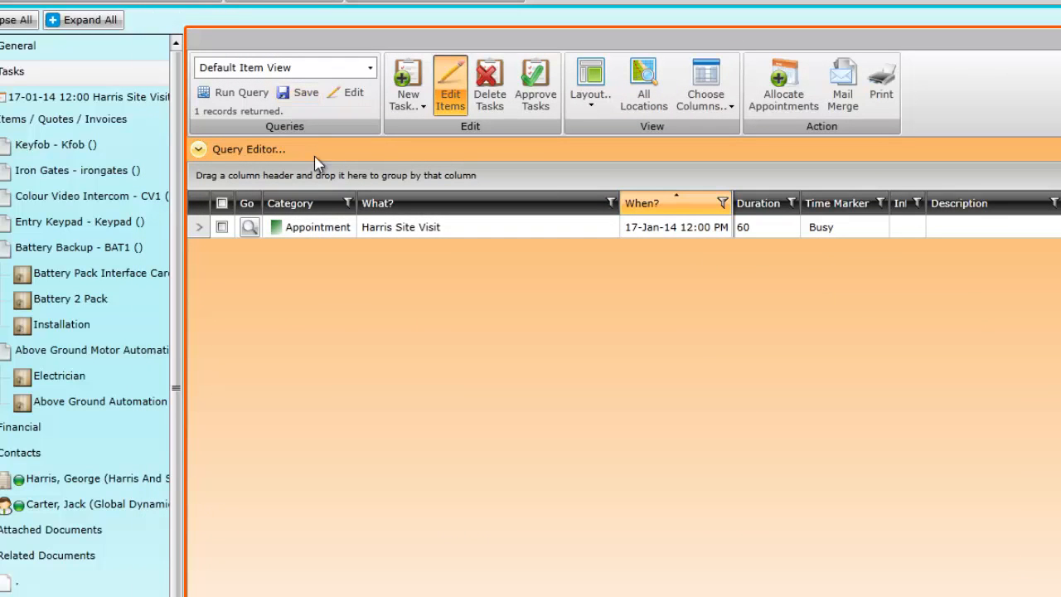
Step: Open the generated 20-Jan-14 appointment from the project's task list, review its details and close it
{"action": "left_click", "coordinate": [378, 233]}
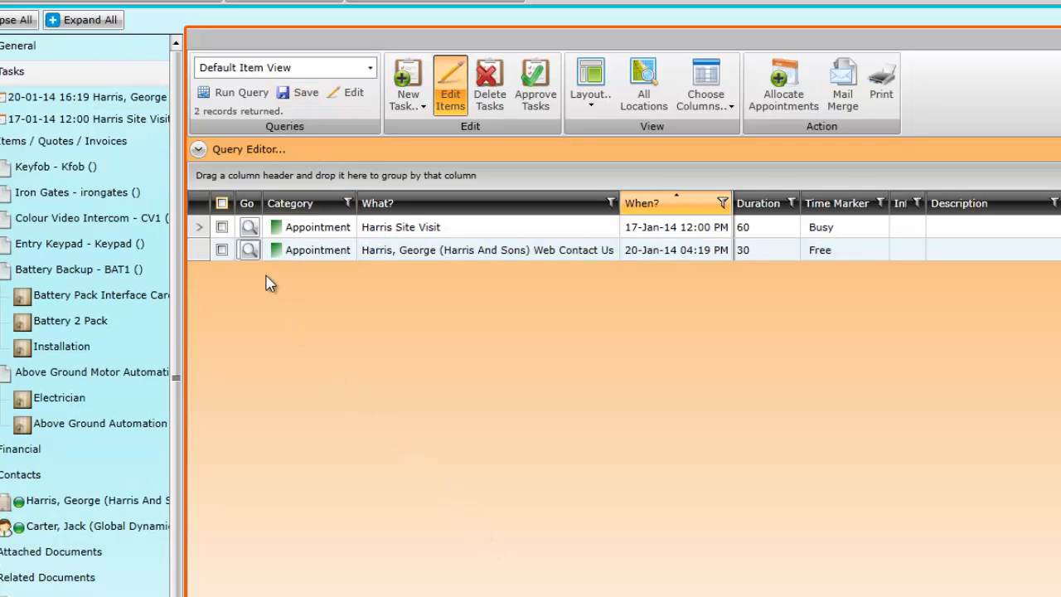
{"action": "left_click", "coordinate": [248, 251]}
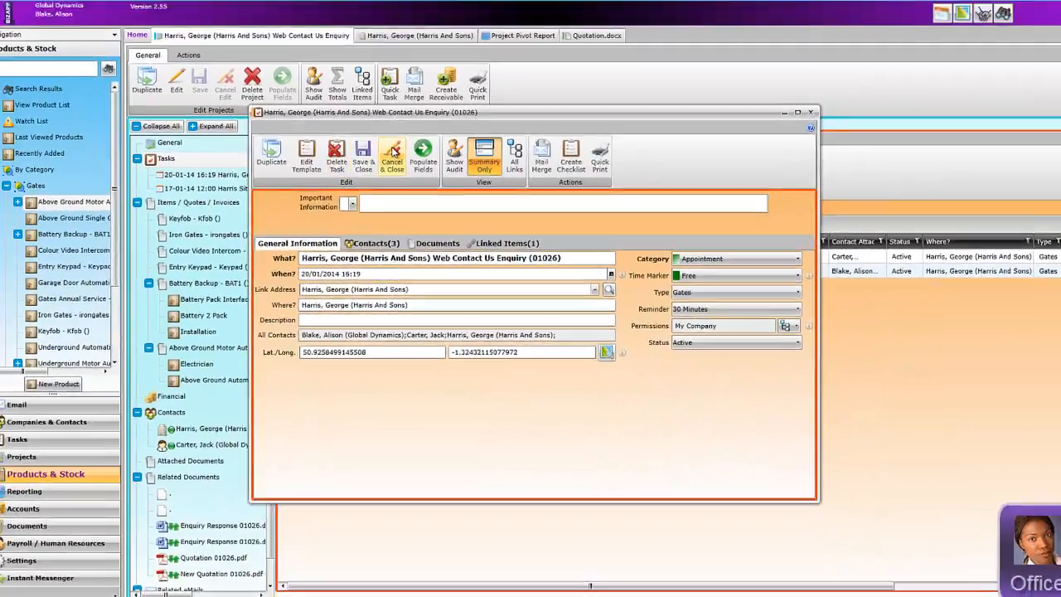
{"action": "left_click", "coordinate": [382, 93]}
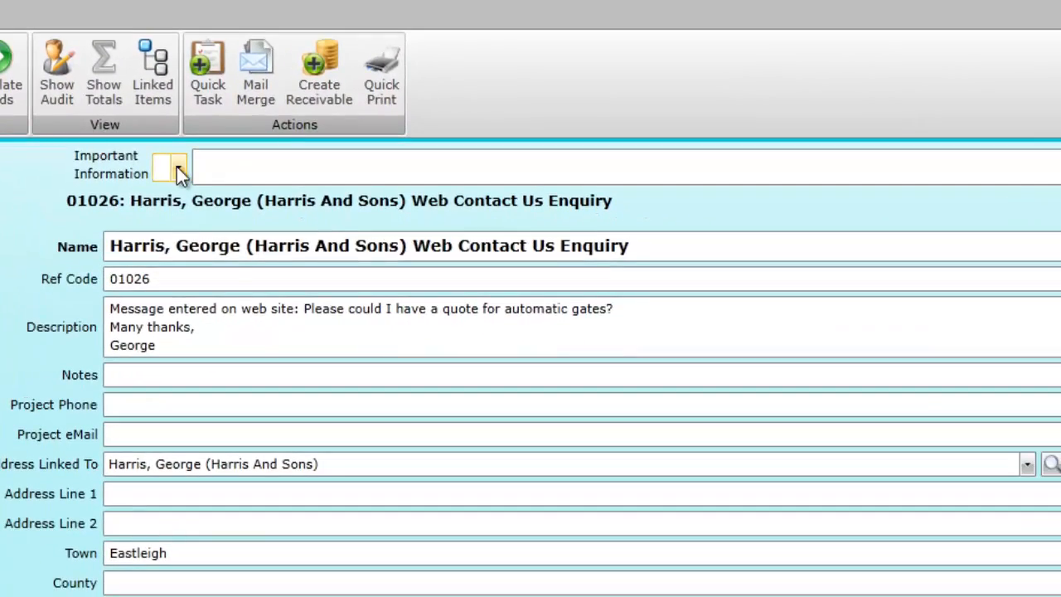
Step: Set the project's important information to Critical with the text "Deadline in danger groundwork issues contractors"
{"action": "left_click", "coordinate": [179, 169]}
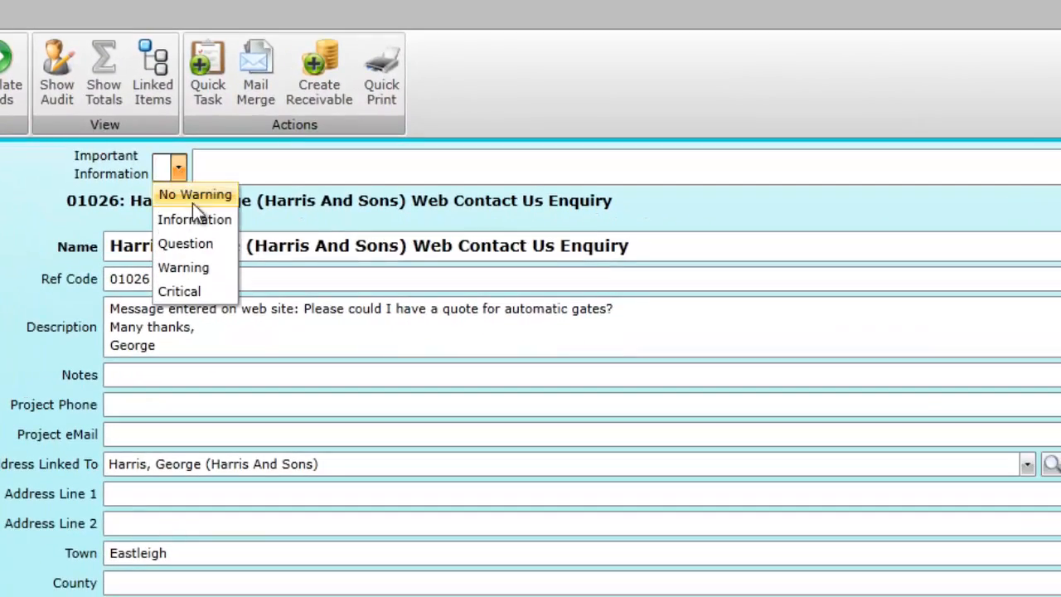
{"action": "left_click", "coordinate": [196, 292]}
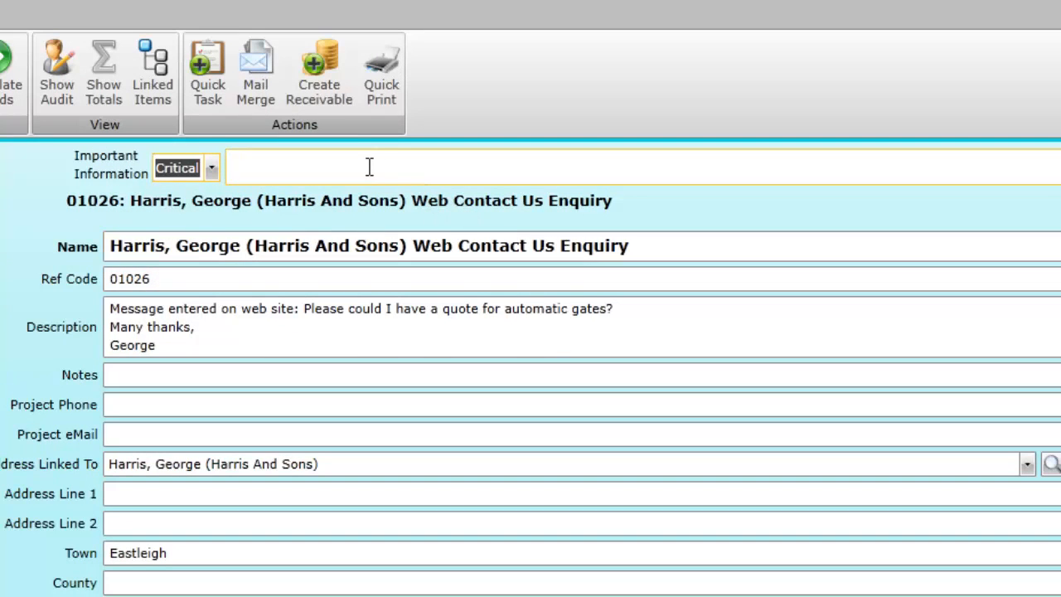
{"action": "left_click", "coordinate": [397, 160]}
{"action": "type", "text": "Deadline in danger groundwork issue"}
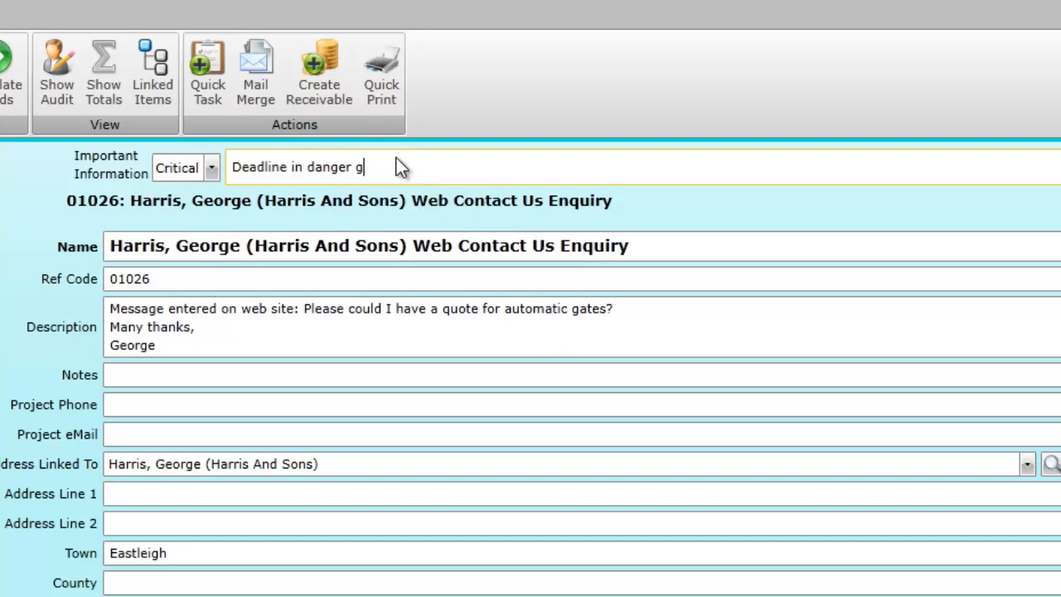
{"action": "type", "text": "s contractors"}
{"action": "key", "text": "Return"}
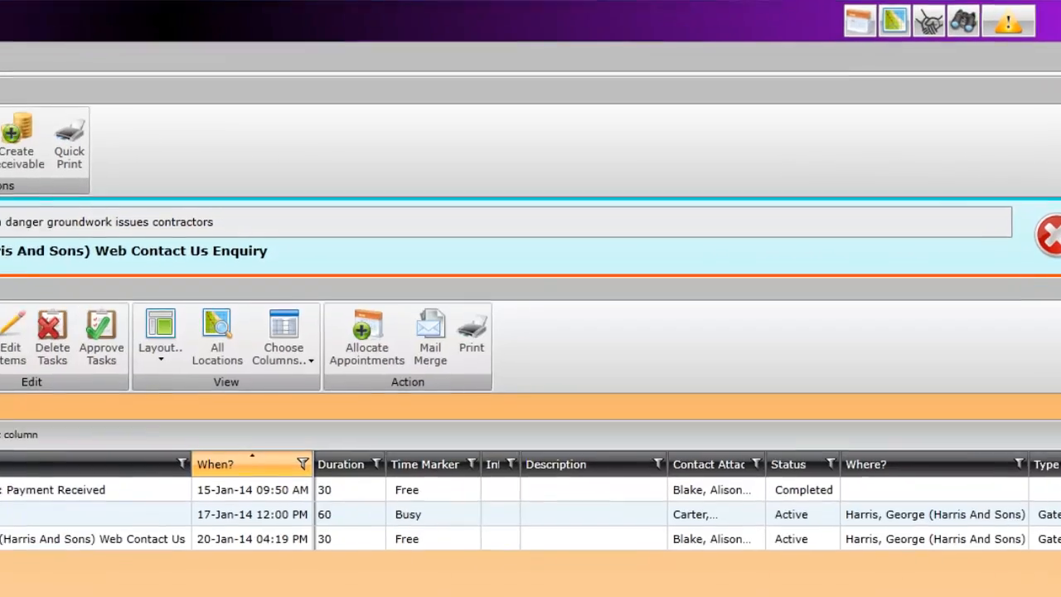
Step: Create a Leave task on the project running from 20/01/2014 to 24/01/2014, save and close it, and return to the project's general details
{"action": "left_click", "coordinate": [164, 274]}
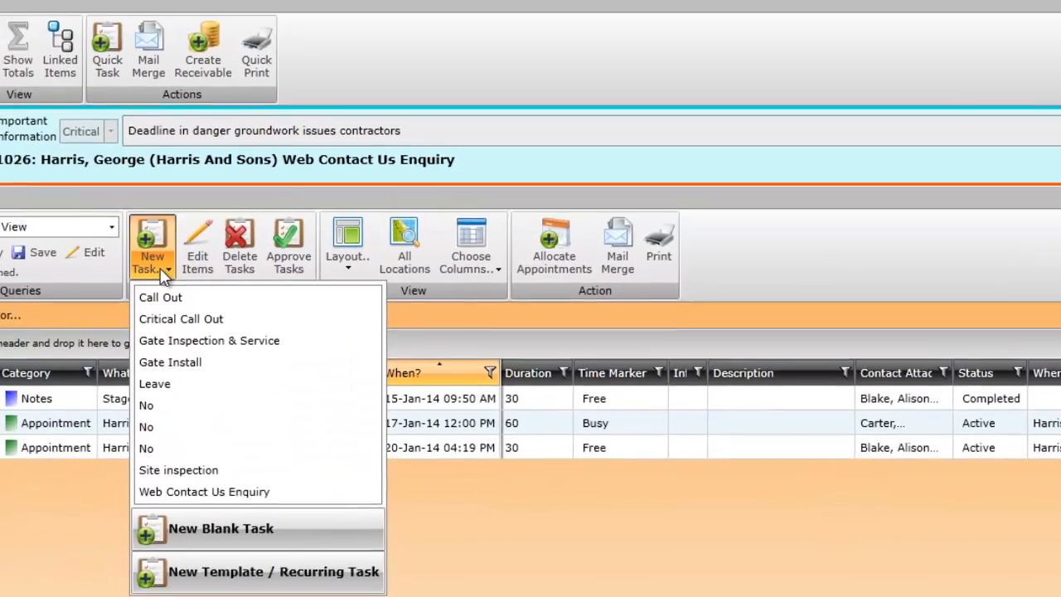
{"action": "left_click", "coordinate": [319, 322]}
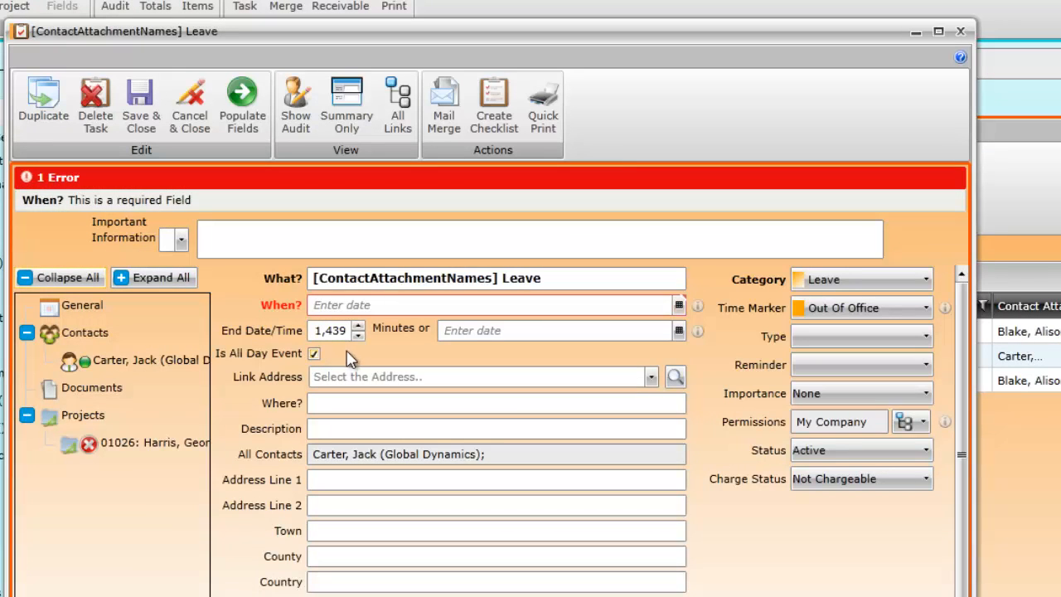
{"action": "left_click", "coordinate": [677, 306]}
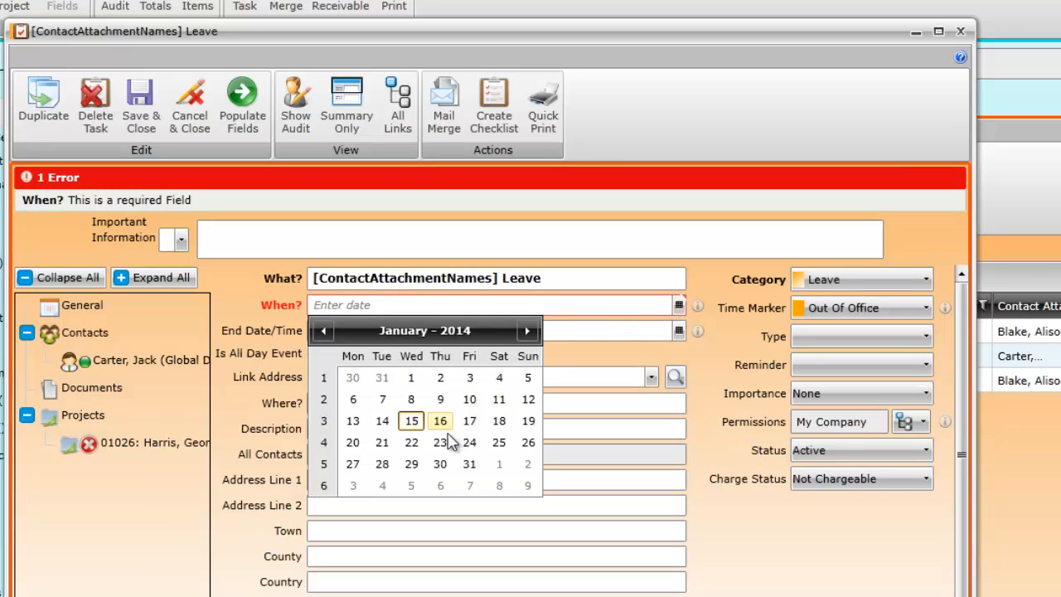
{"action": "left_click", "coordinate": [352, 442]}
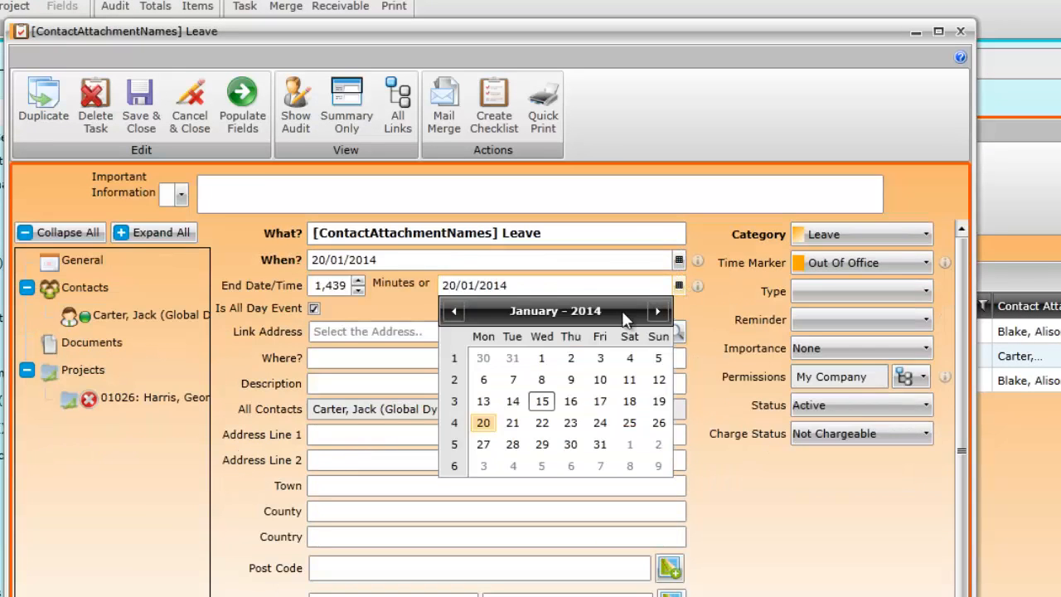
{"action": "left_click", "coordinate": [600, 423]}
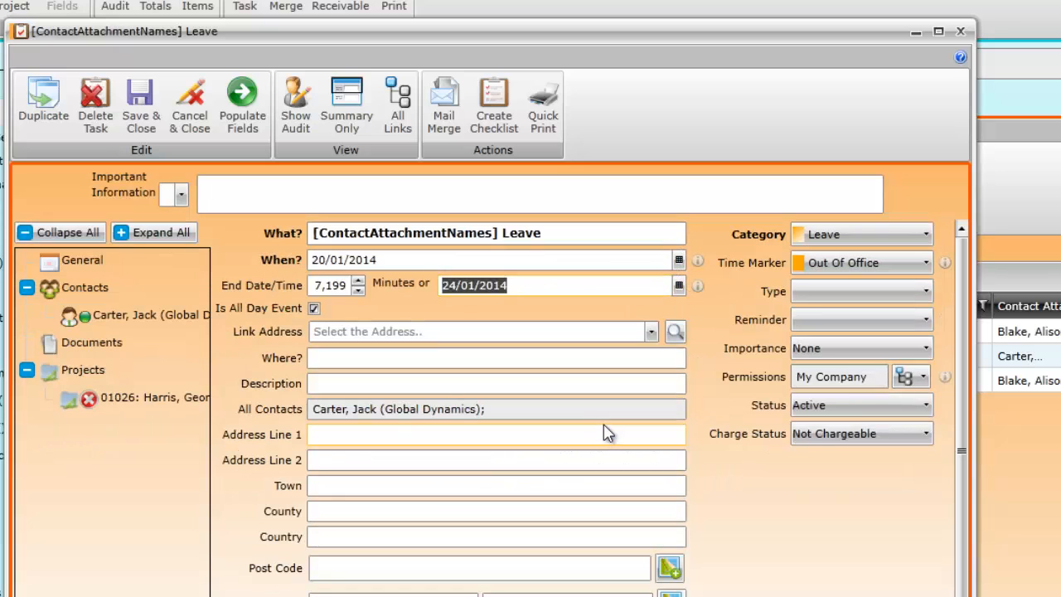
{"action": "left_click", "coordinate": [138, 101]}
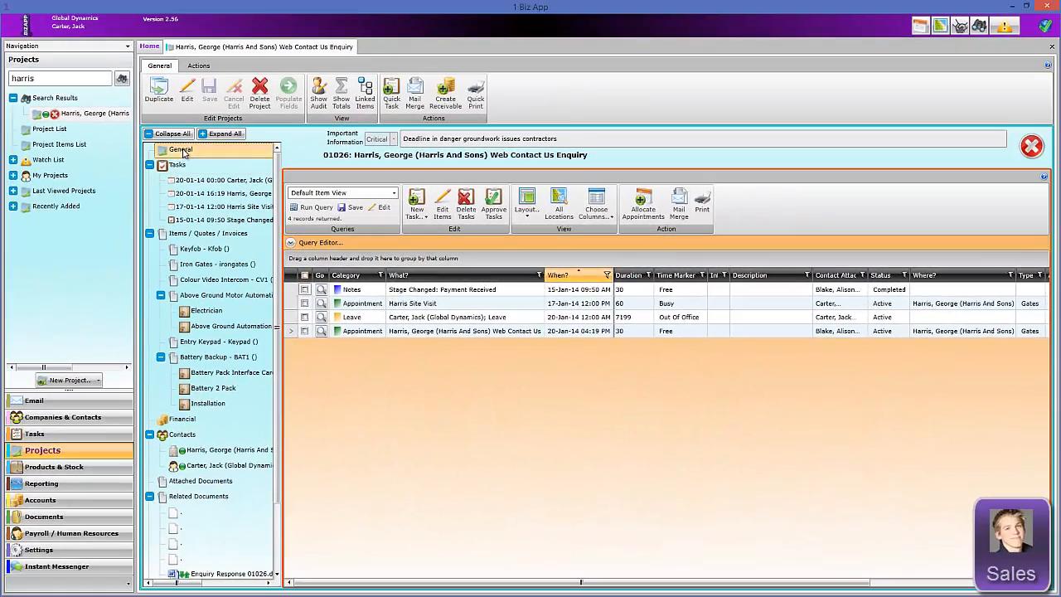
{"action": "left_click", "coordinate": [184, 151]}
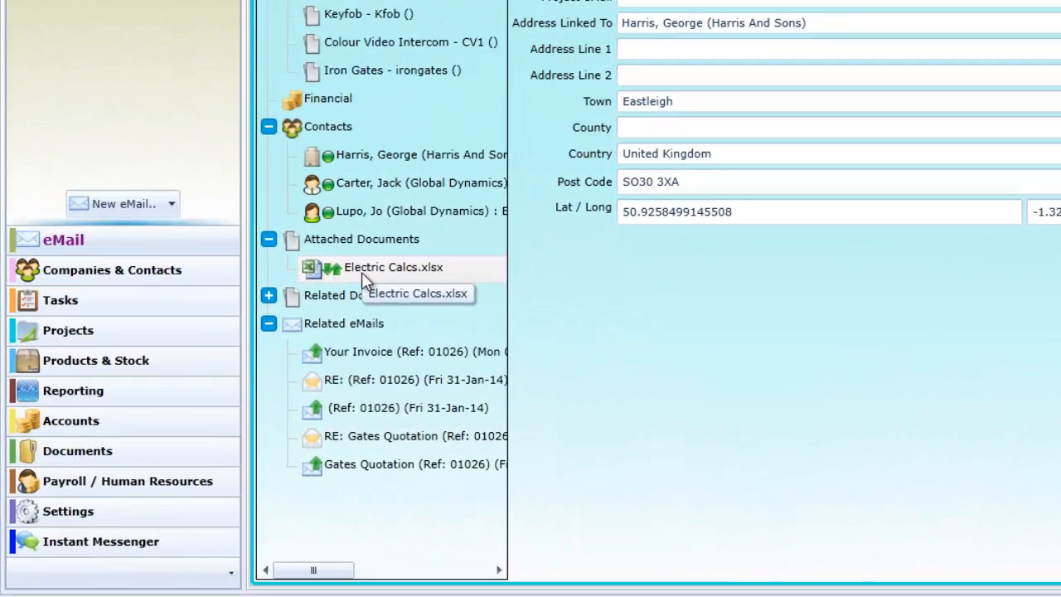
Step: Open the attached Electric Calcs.xlsx and enter the amps: Motor 2.4, Battery 10.8, Door 1.9 and Intercom 2.6
{"action": "left_click", "coordinate": [201, 418]}
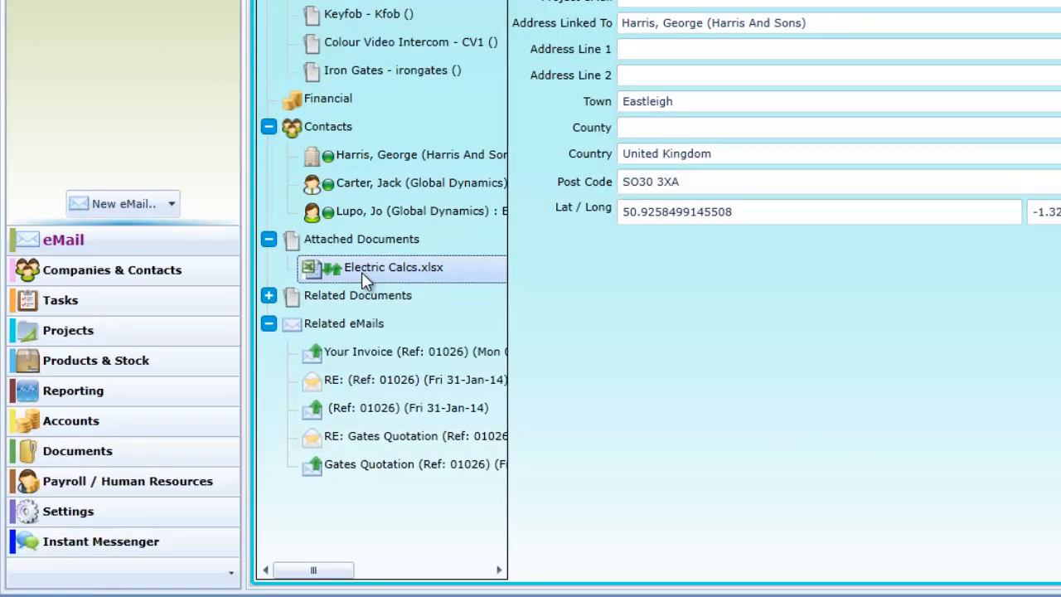
{"action": "double_click", "coordinate": [362, 272]}
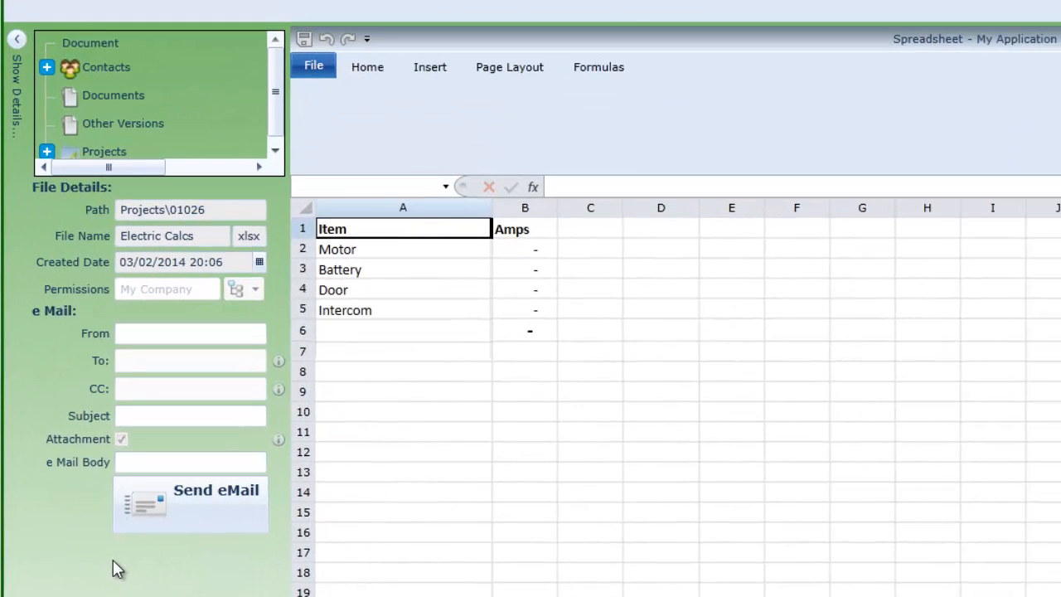
{"action": "left_click", "coordinate": [527, 252]}
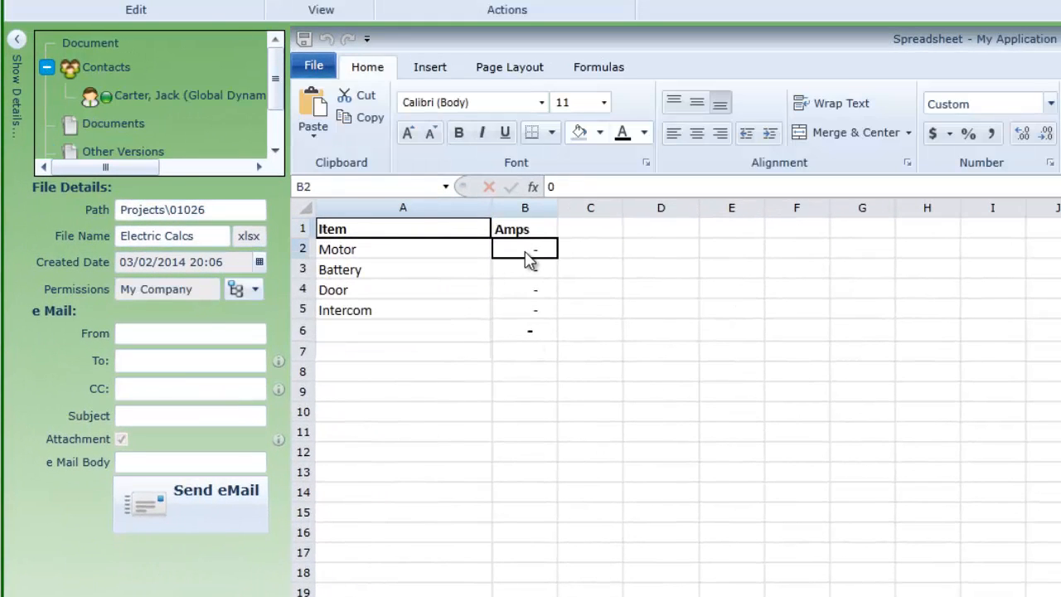
{"action": "type", "text": "2.4"}
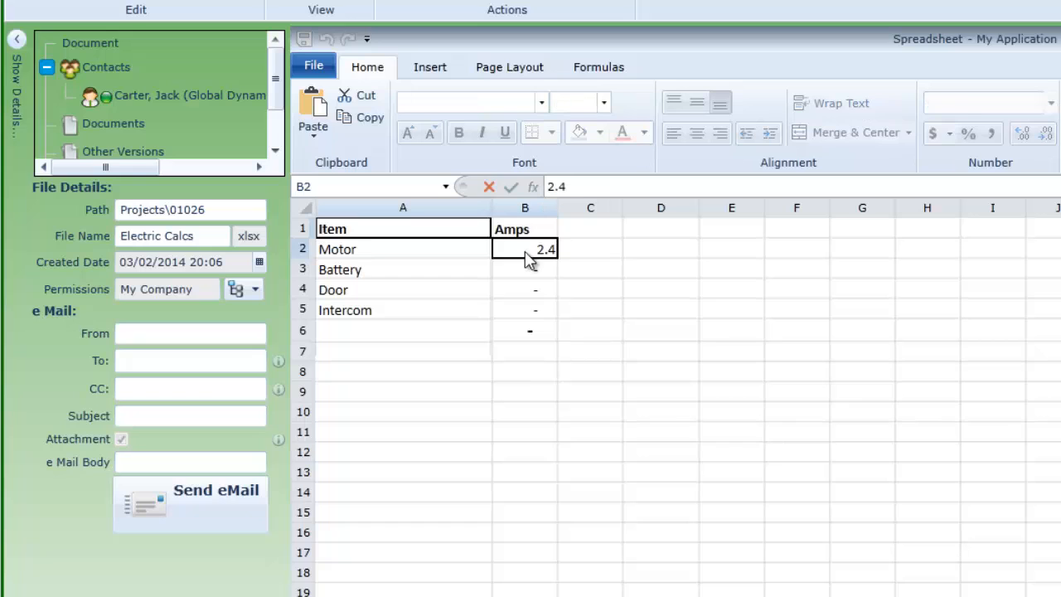
{"action": "key", "text": "Return"}
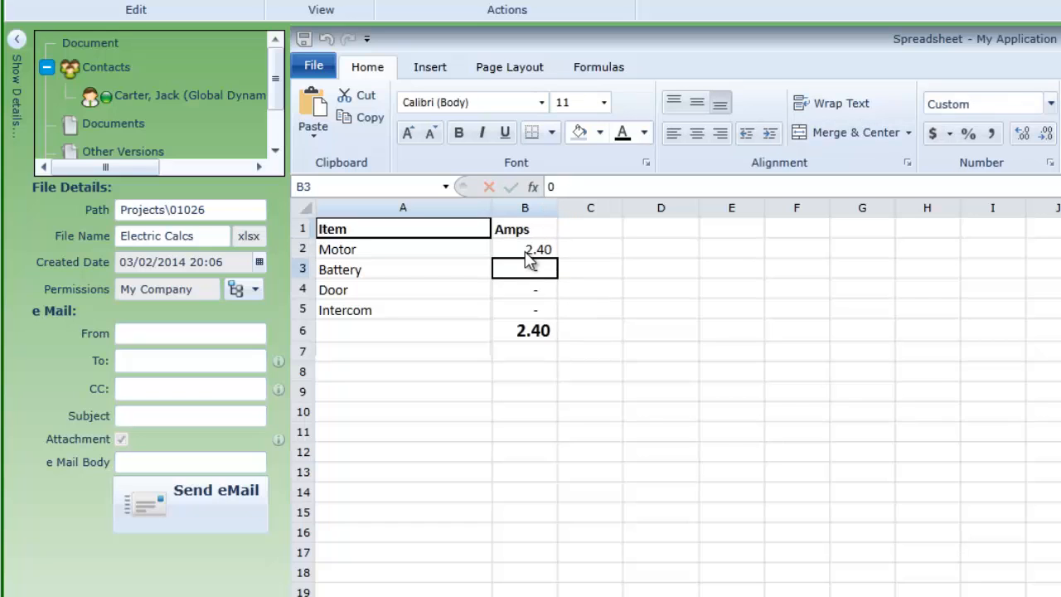
{"action": "type", "text": "10.8"}
{"action": "key", "text": "Return"}
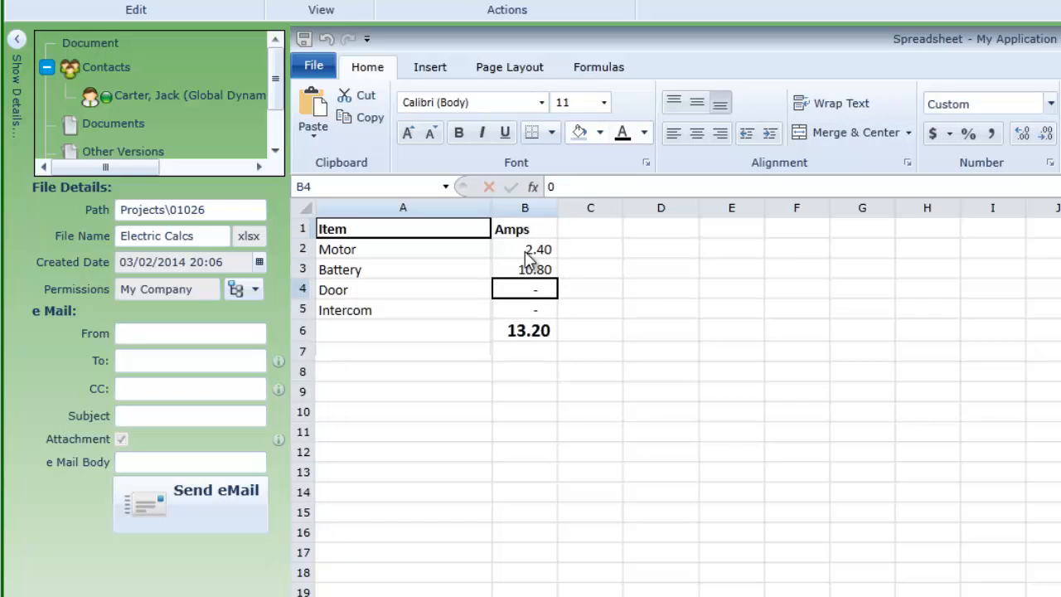
{"action": "type", "text": "1.9"}
{"action": "key", "text": "Return"}
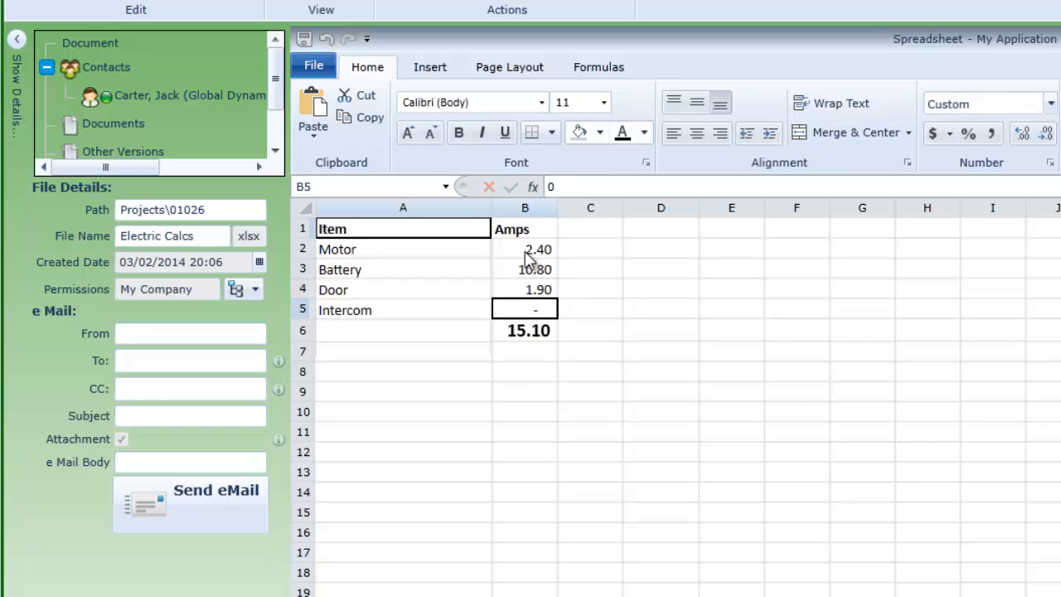
{"action": "type", "text": "2.6"}
{"action": "key", "text": "Return"}
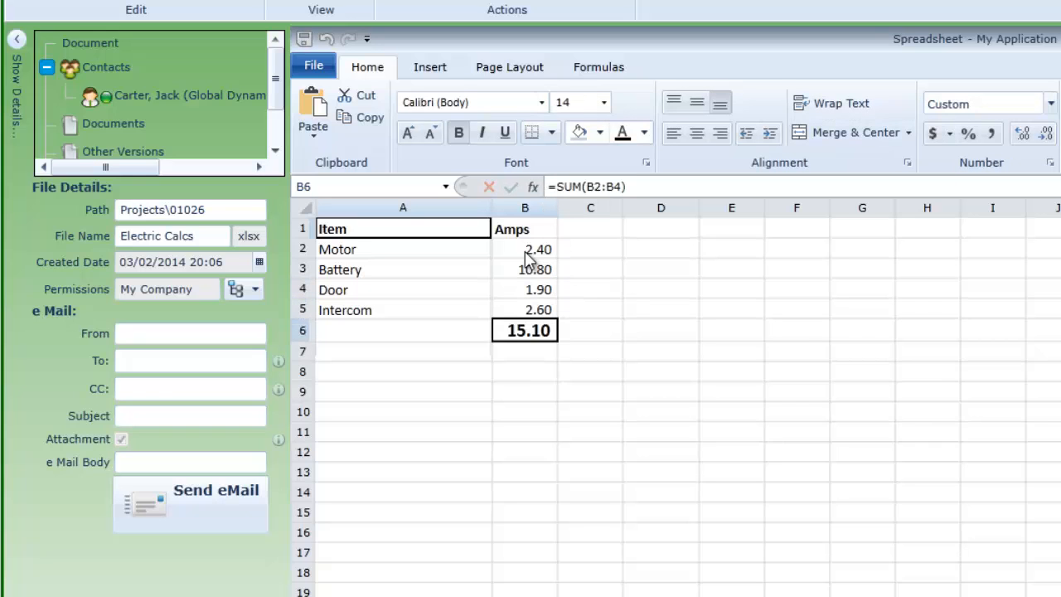
Step: Extend the amps total formula in B6 to =SUM(B2:B5) so that it includes the intercom
{"action": "left_click", "coordinate": [619, 186]}
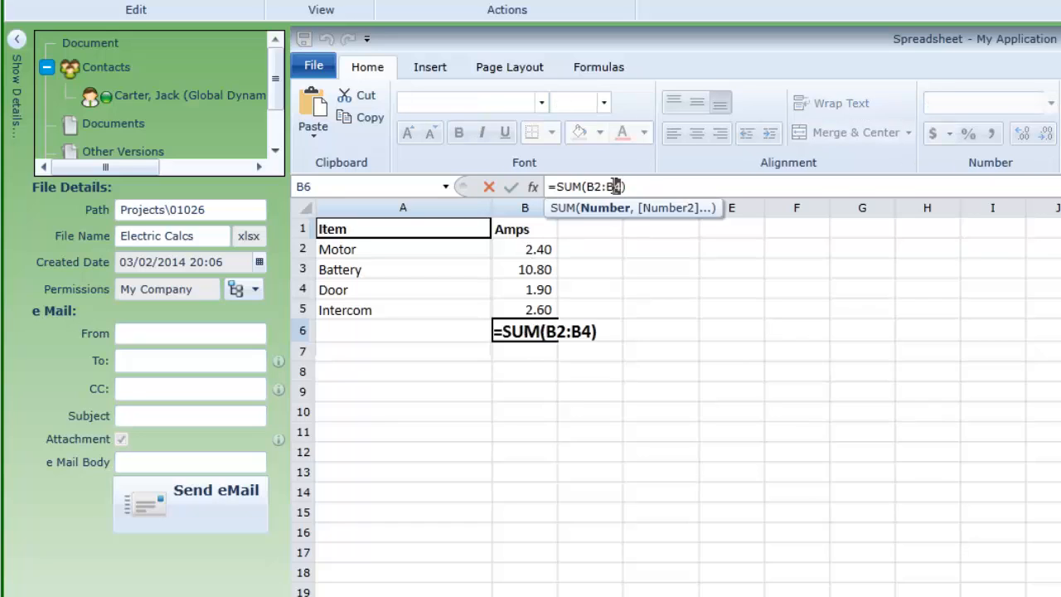
{"action": "type", "text": "5"}
{"action": "key", "text": "Return"}
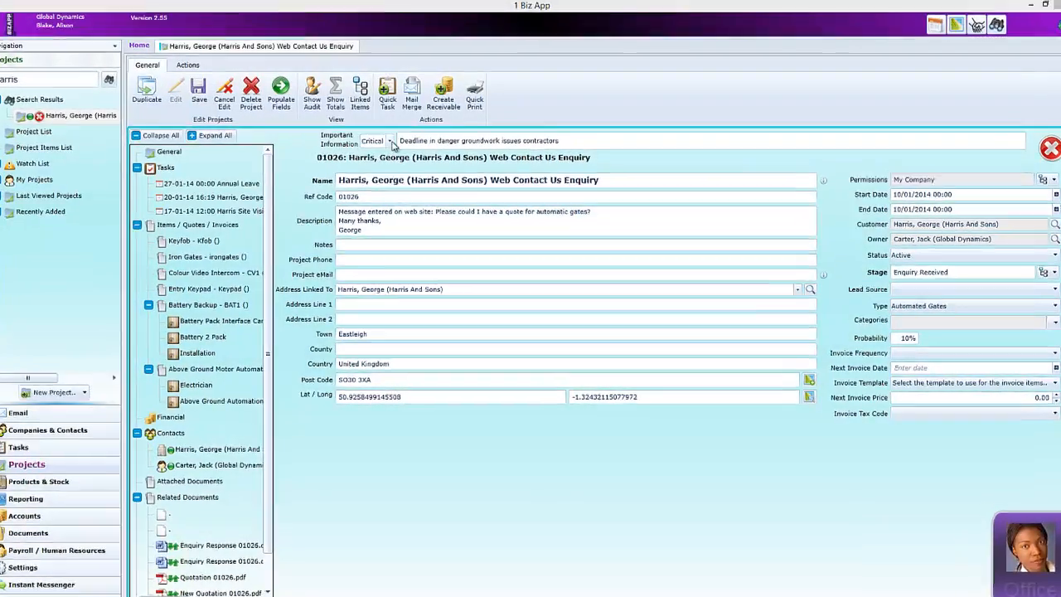
Step: Set the project's important information to No Warning and clear its groundwork deadline text
{"action": "left_click", "coordinate": [390, 138]}
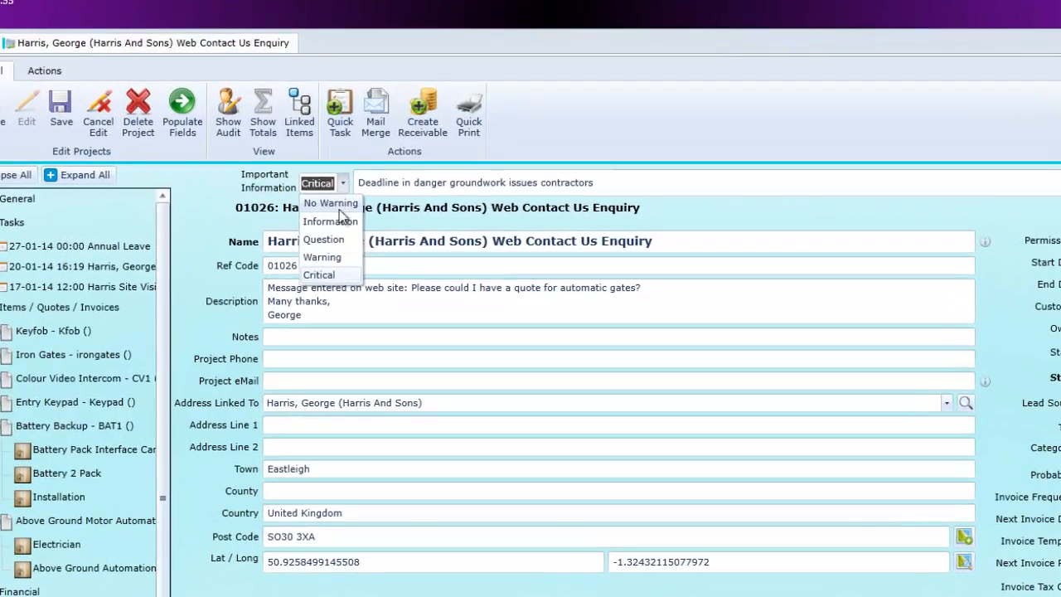
{"action": "left_click", "coordinate": [335, 204]}
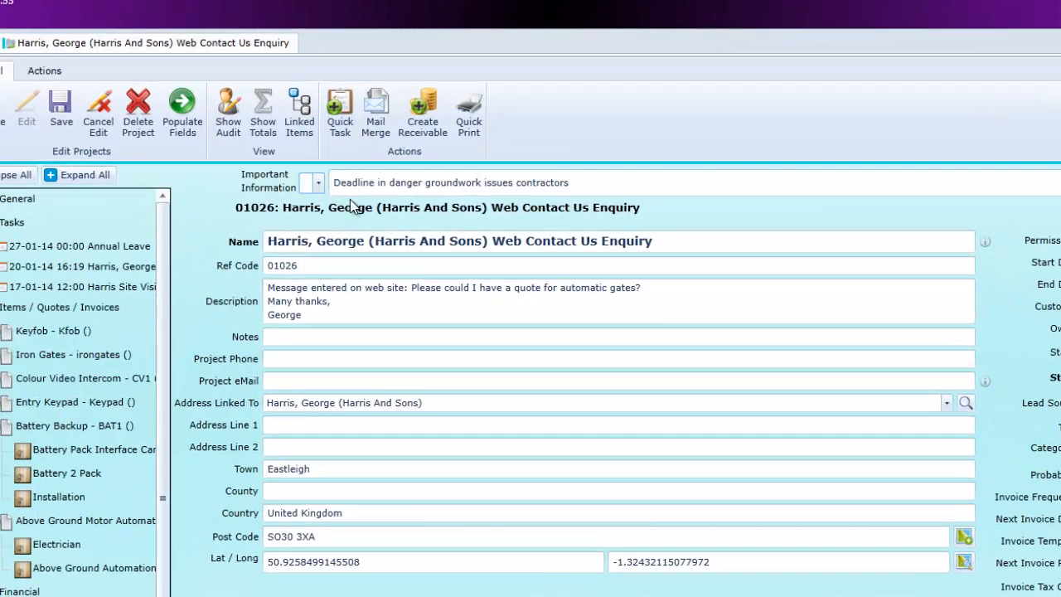
{"action": "left_click_drag", "start_coordinate": [583, 182], "coordinate": [324, 177]}
{"action": "key", "text": "BackSpace"}
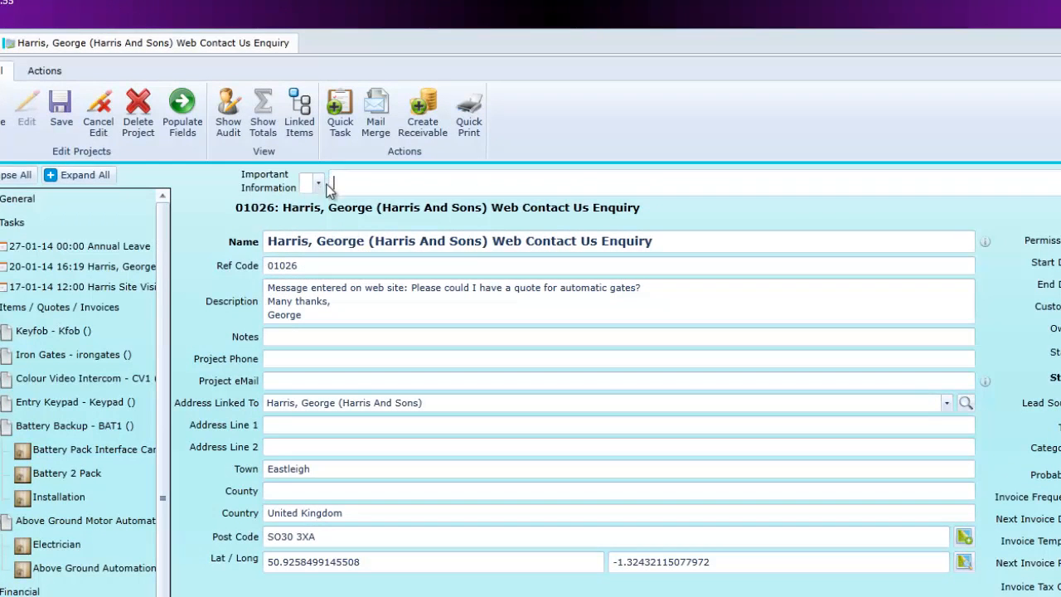
{"action": "left_click", "coordinate": [343, 304]}
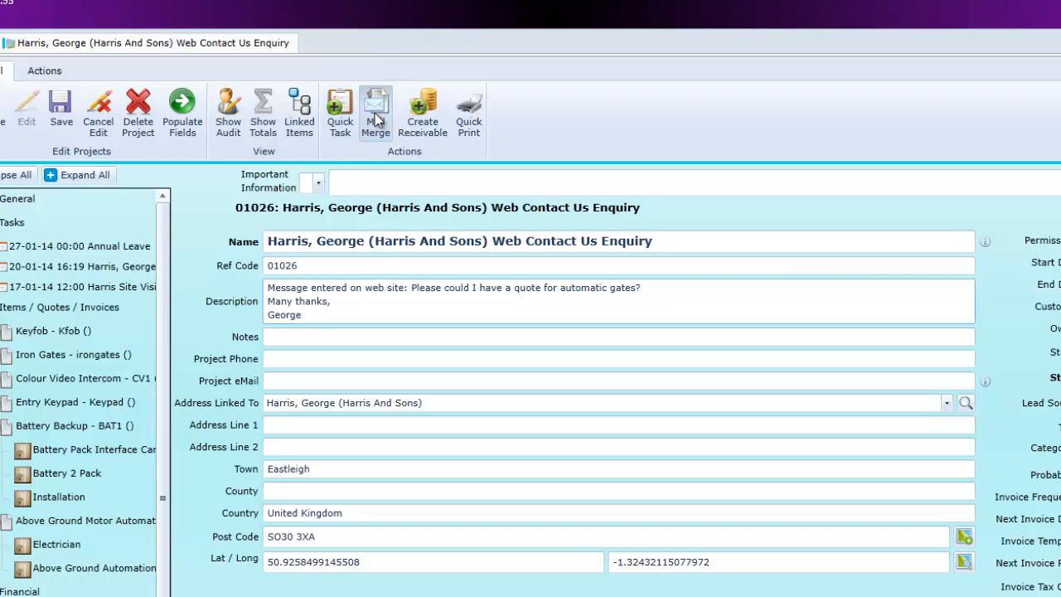
Step: Create an on-screen document from the Invoice template for the Harris And Sons customer contact
{"action": "left_click", "coordinate": [377, 117]}
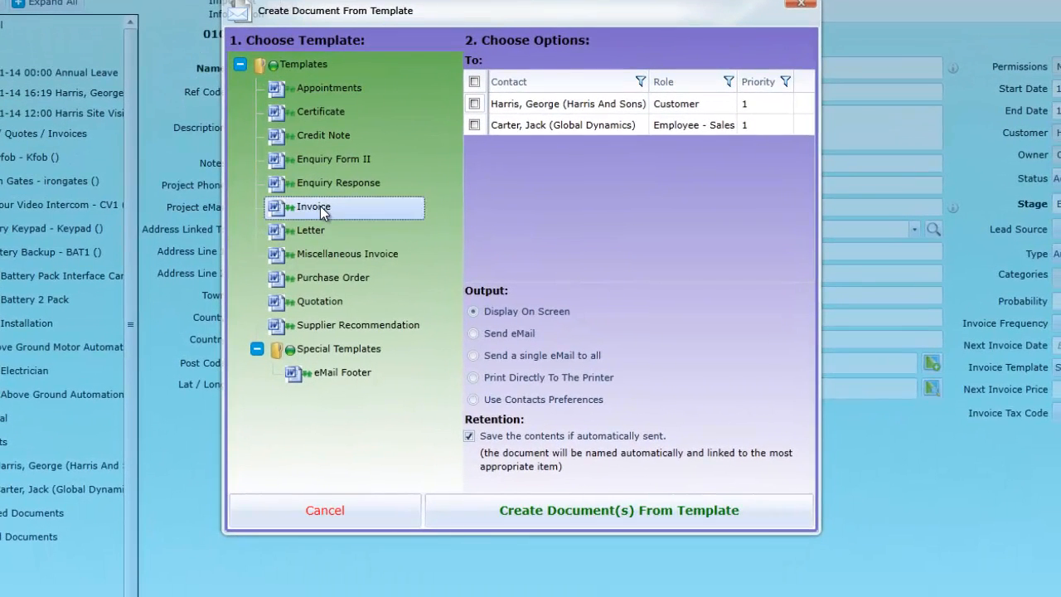
{"action": "left_click", "coordinate": [474, 104]}
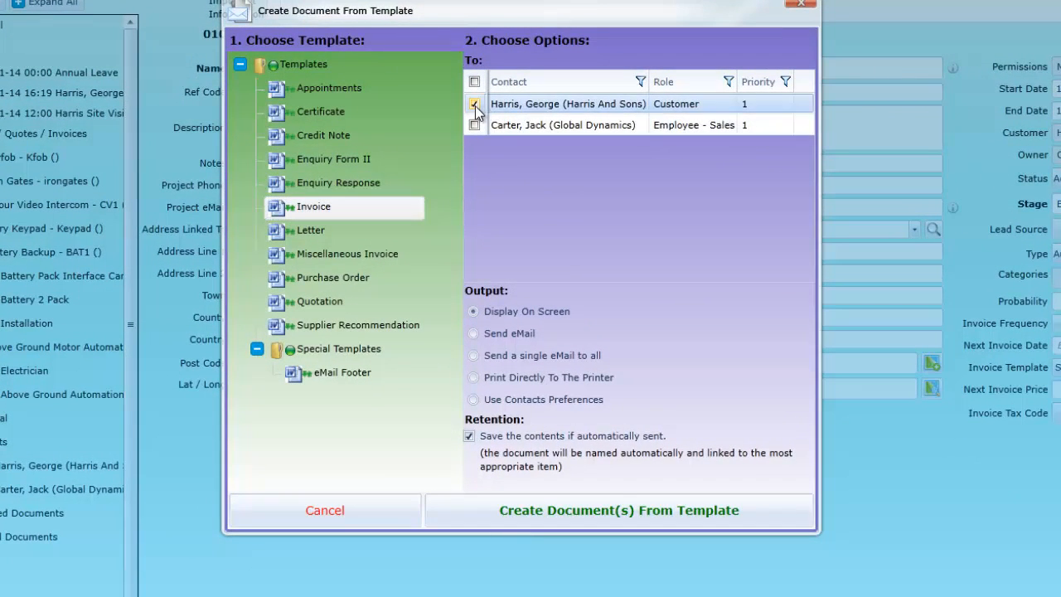
{"action": "left_click", "coordinate": [583, 514]}
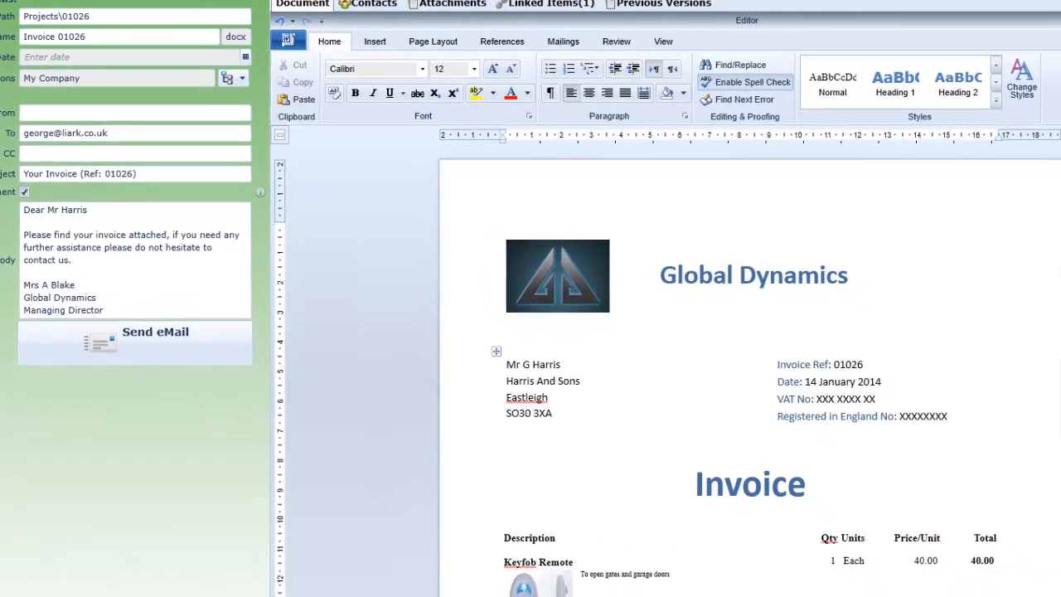
Step: Review the invoice's items and totals, and email it to the customer, saving the updated email details with the document
{"action": "scroll", "coordinate": [746, 373], "scroll_direction": "down", "scroll_amount": 10}
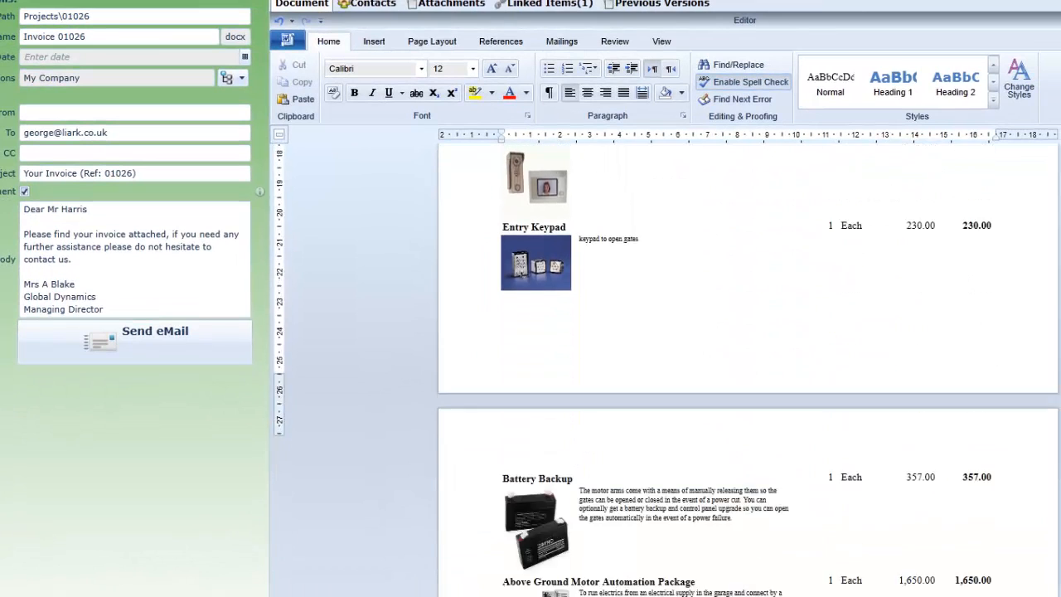
{"action": "scroll", "coordinate": [747, 373], "scroll_direction": "down", "scroll_amount": 2}
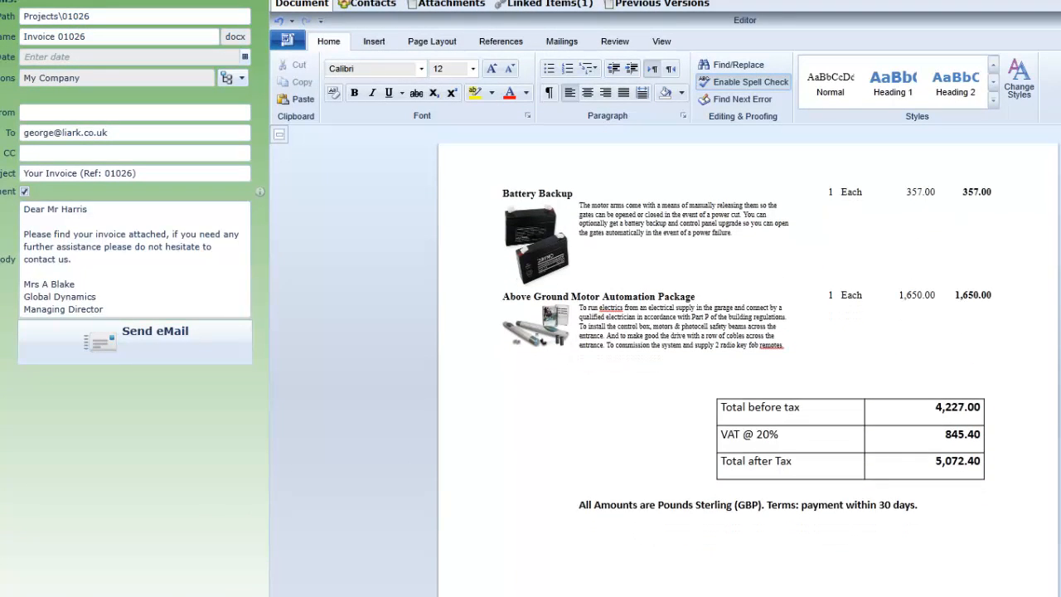
{"action": "scroll", "coordinate": [850, 367], "scroll_direction": "up", "scroll_amount": 10}
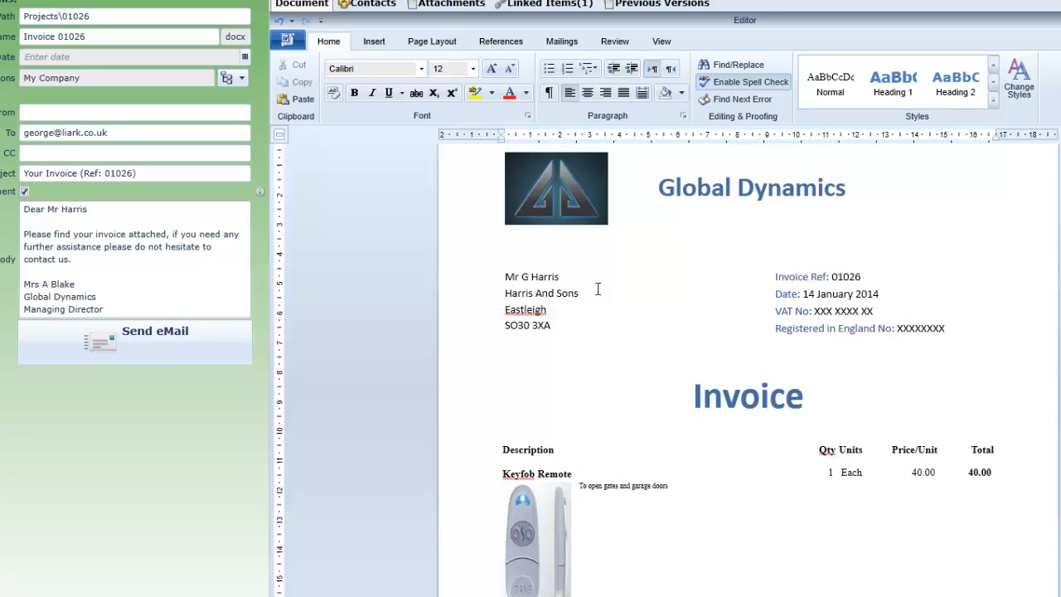
{"action": "left_click", "coordinate": [151, 338]}
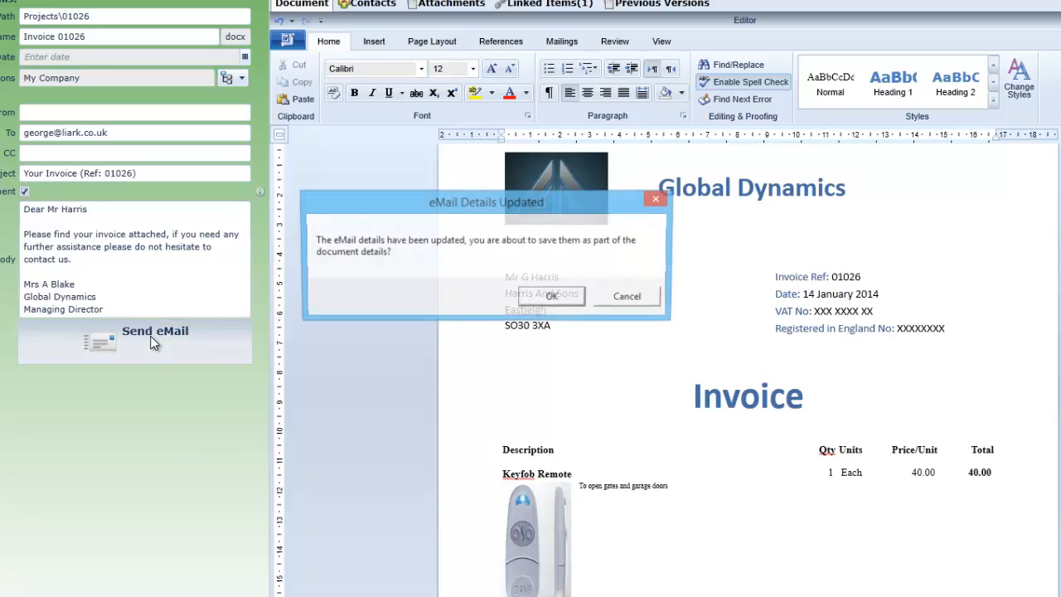
{"action": "left_click", "coordinate": [562, 298]}
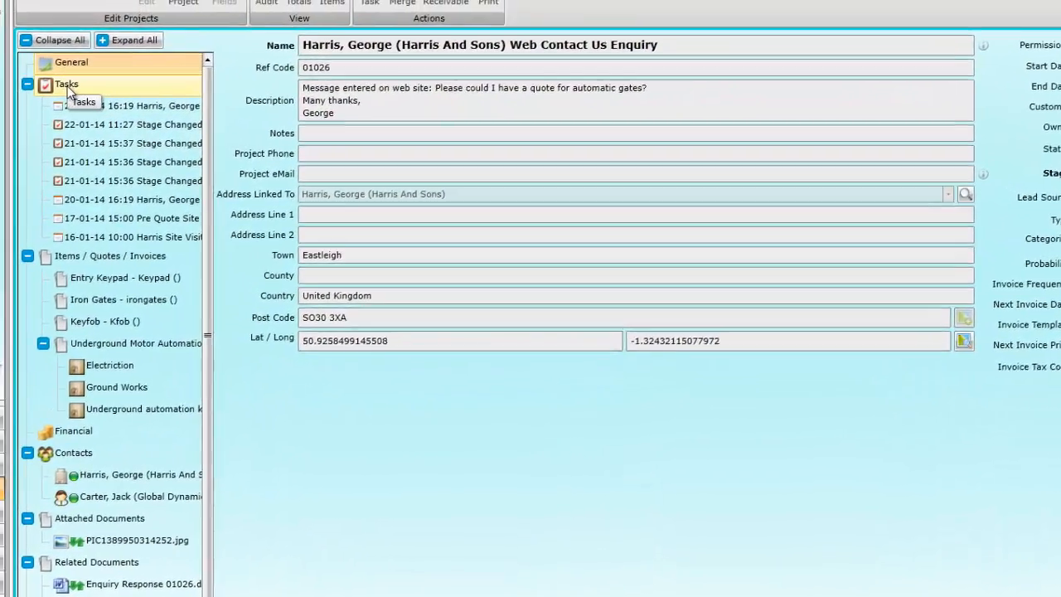
Step: Review the project's tasks, quote items, financial entries, contacts and attached documents, and return to its general details
{"action": "left_click", "coordinate": [68, 87]}
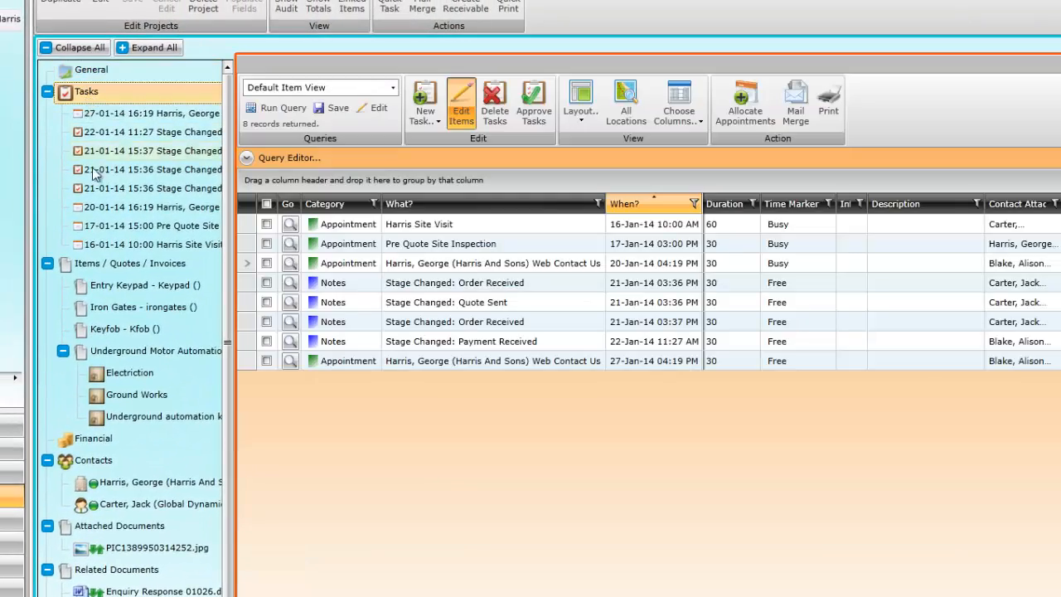
{"action": "left_click", "coordinate": [94, 264]}
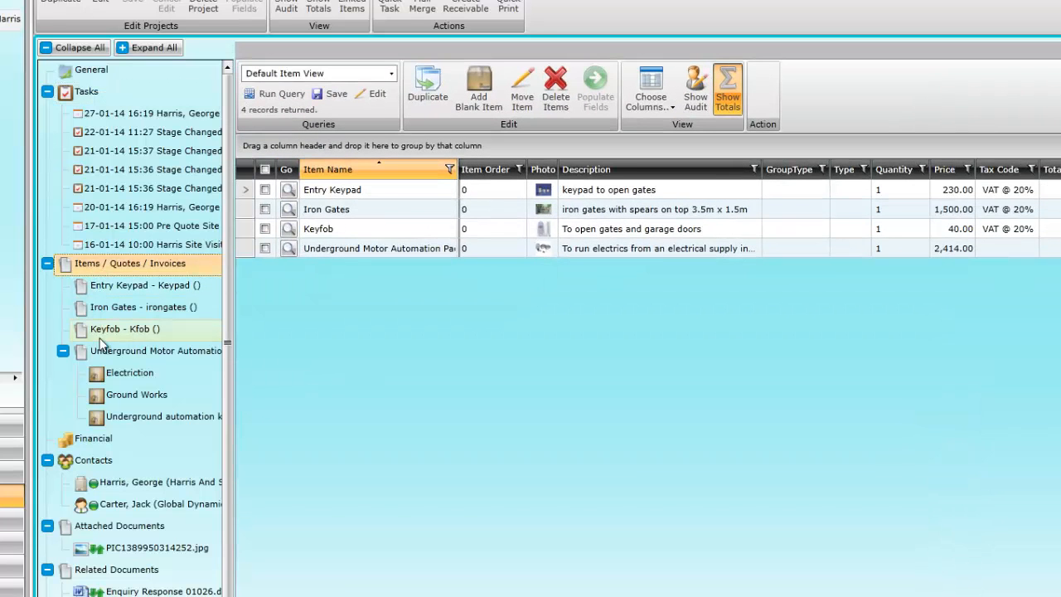
{"action": "left_click", "coordinate": [89, 443]}
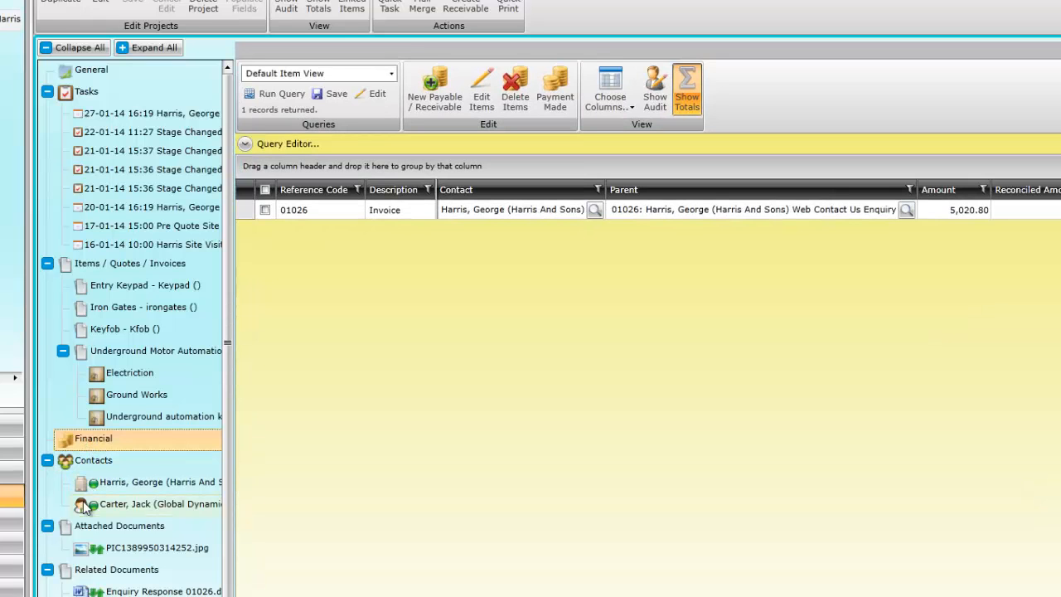
{"action": "left_click", "coordinate": [86, 461]}
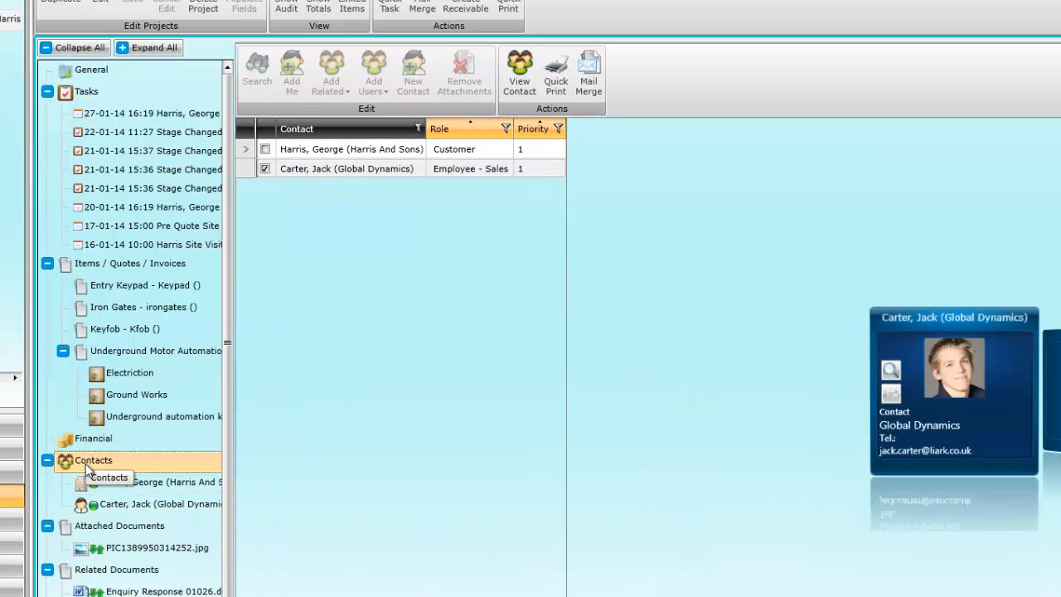
{"action": "left_click", "coordinate": [91, 527]}
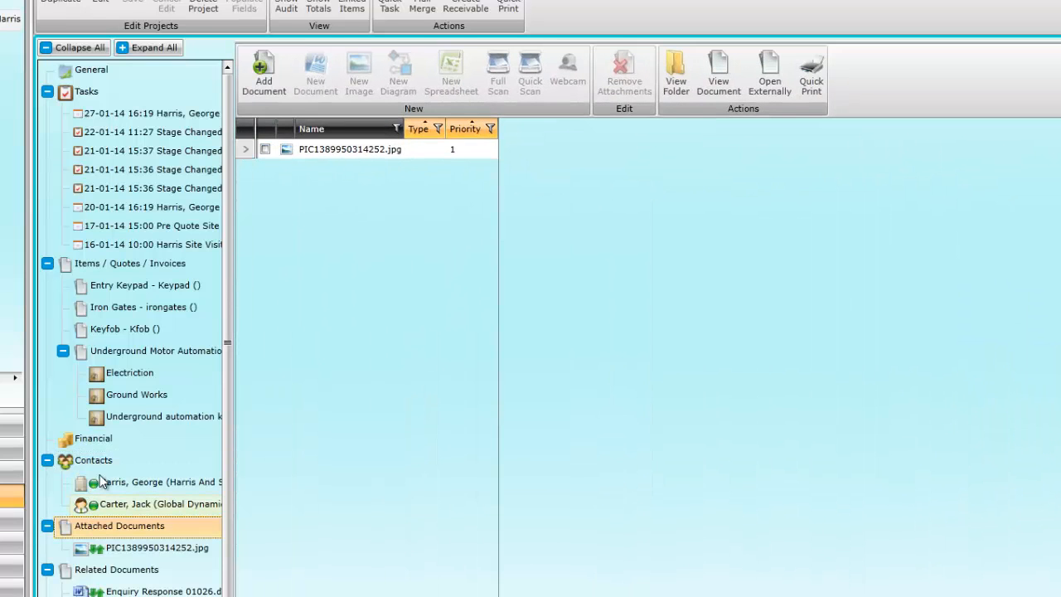
{"action": "left_click", "coordinate": [86, 69]}
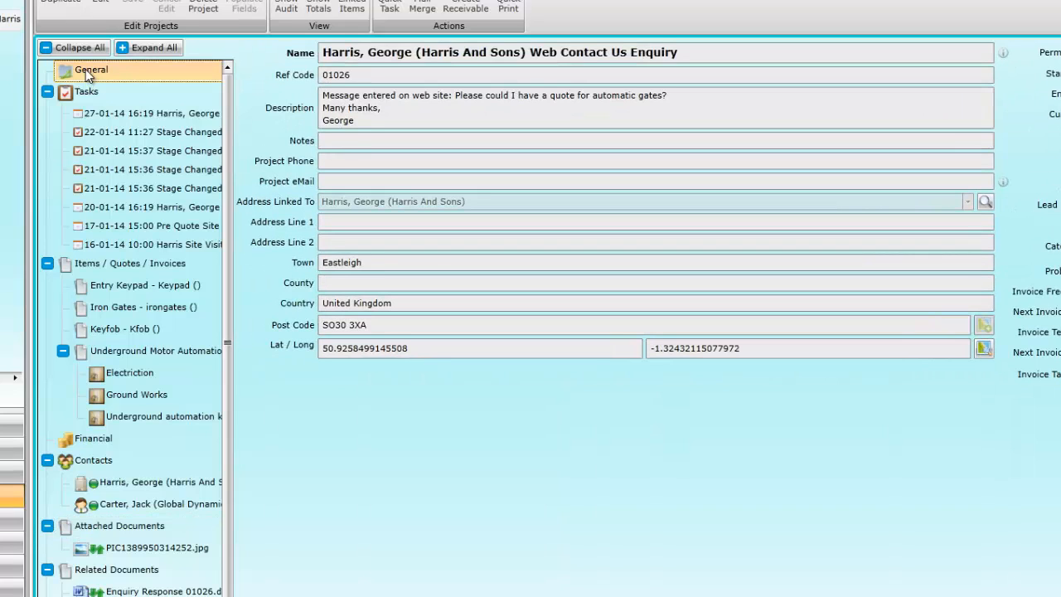
Step: Create a Gate Inspection & Service task for the project, scheduled for 02/06/2014 at 13:00
{"action": "left_click", "coordinate": [84, 89]}
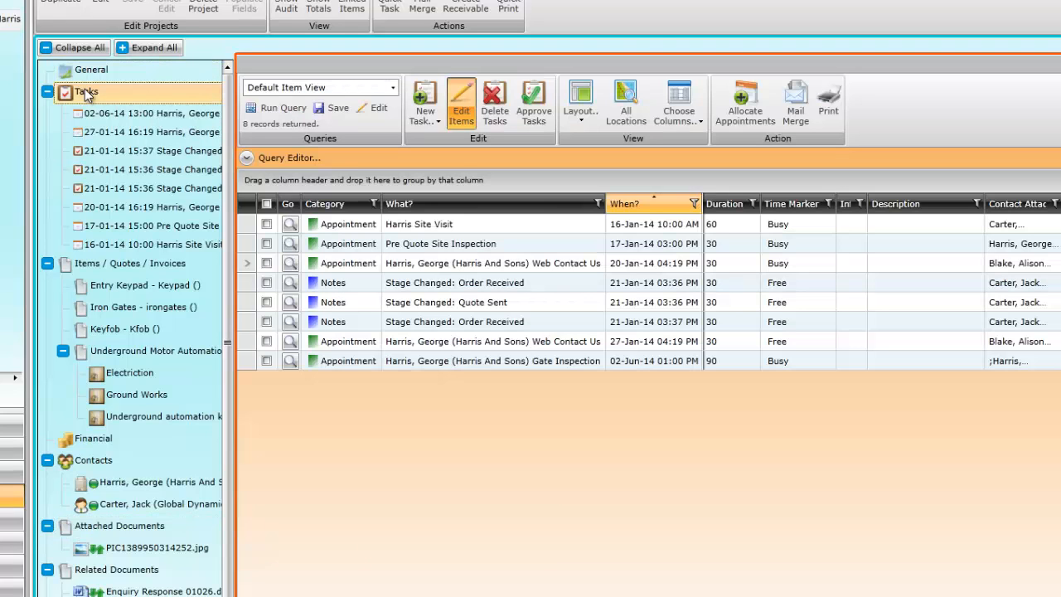
{"action": "left_click", "coordinate": [426, 116]}
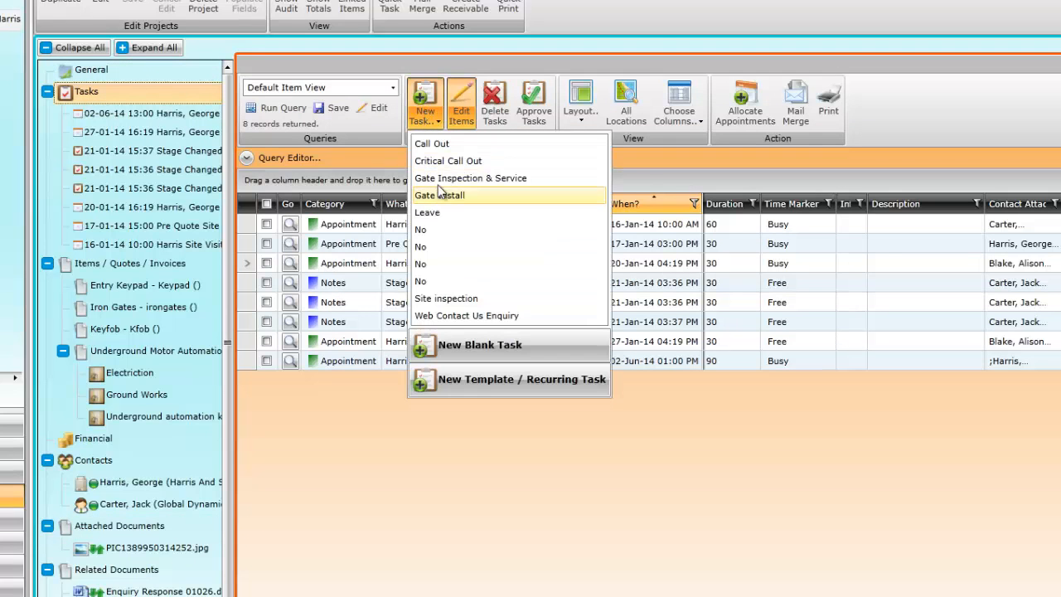
{"action": "left_click", "coordinate": [446, 178]}
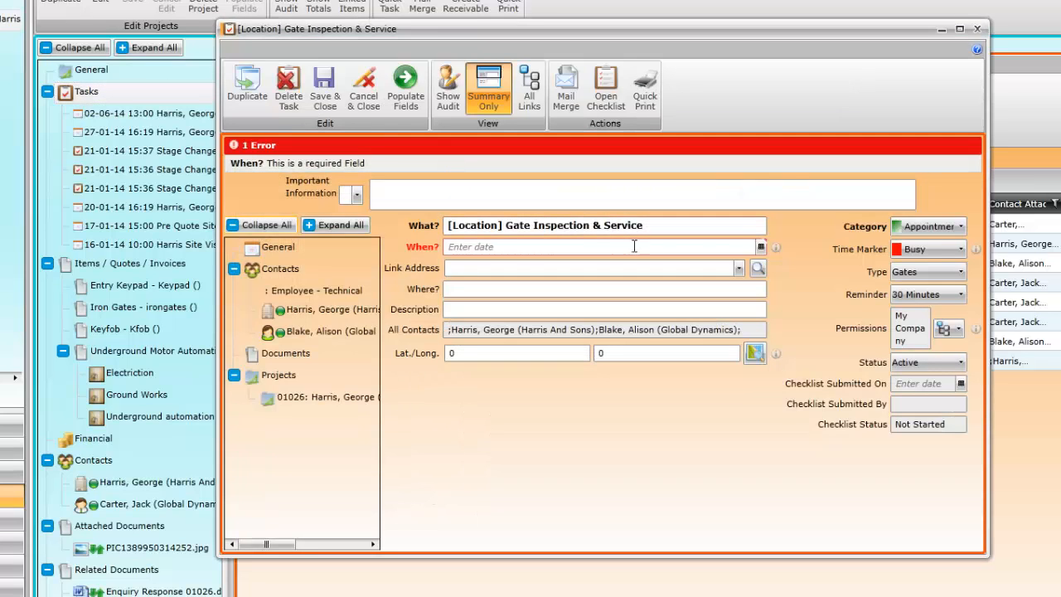
{"action": "left_click", "coordinate": [760, 247]}
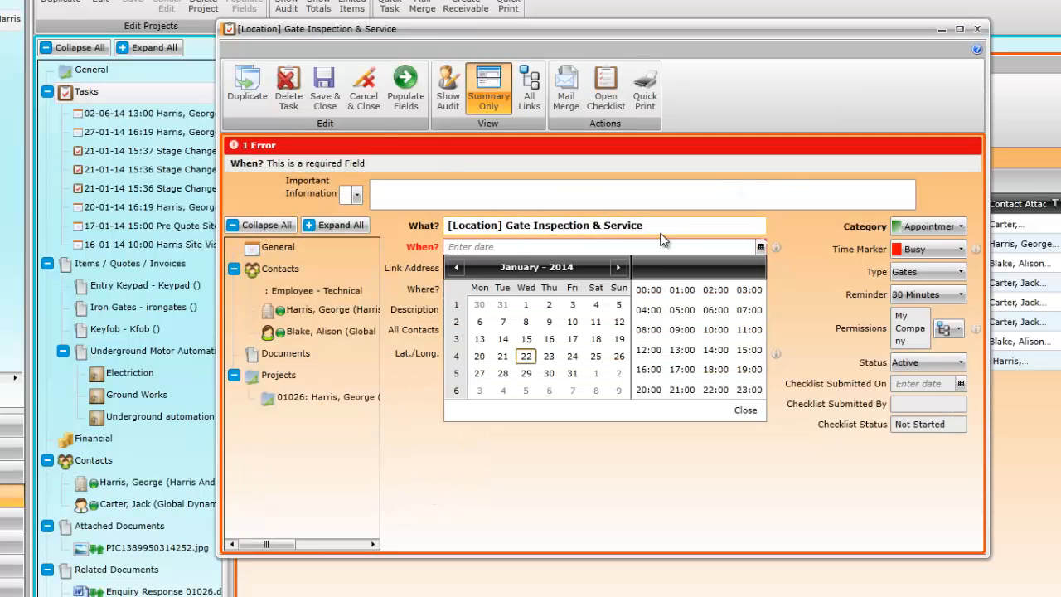
{"action": "left_click", "coordinate": [619, 267]}
{"action": "left_click", "coordinate": [620, 267]}
{"action": "left_click", "coordinate": [620, 267]}
{"action": "left_click", "coordinate": [620, 267]}
{"action": "left_click", "coordinate": [620, 267]}
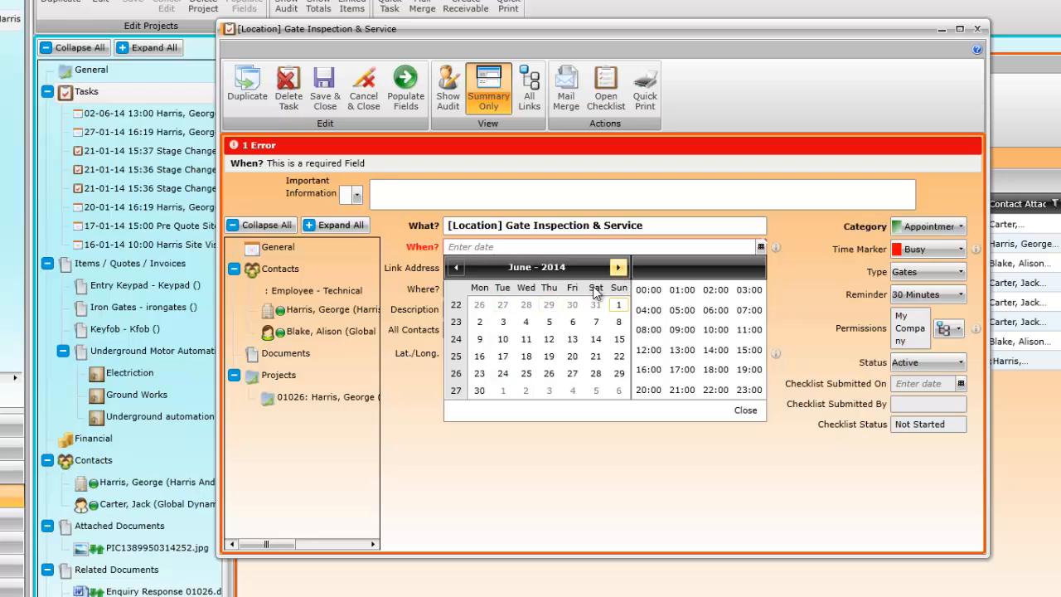
{"action": "left_click", "coordinate": [480, 323]}
{"action": "left_click", "coordinate": [682, 314]}
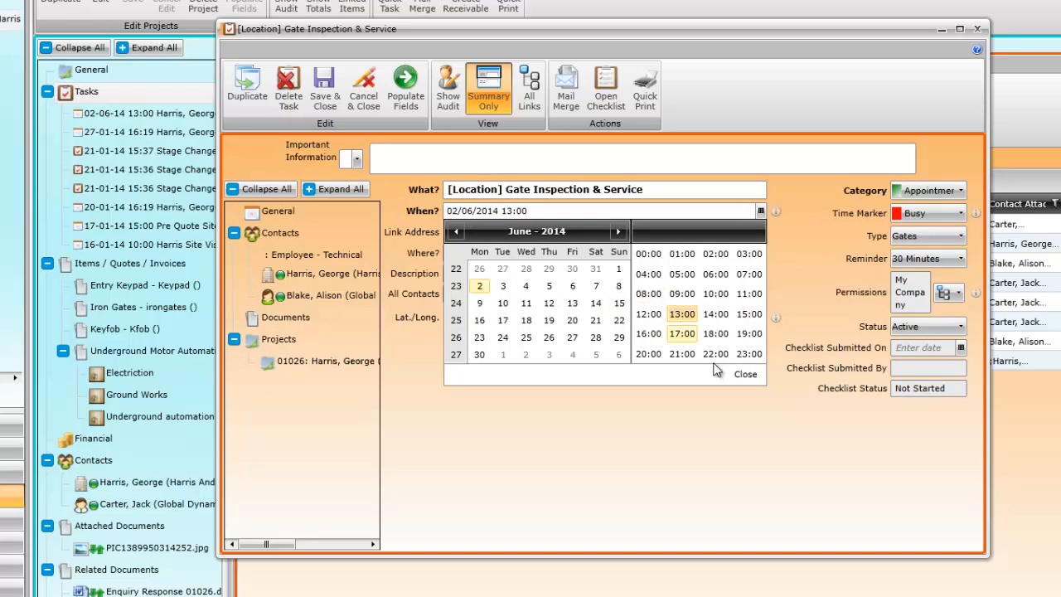
{"action": "left_click", "coordinate": [746, 374]}
Step: Link the task's address to the Harris And Sons customer contact, and save the task together with its checklist
{"action": "left_click", "coordinate": [736, 232]}
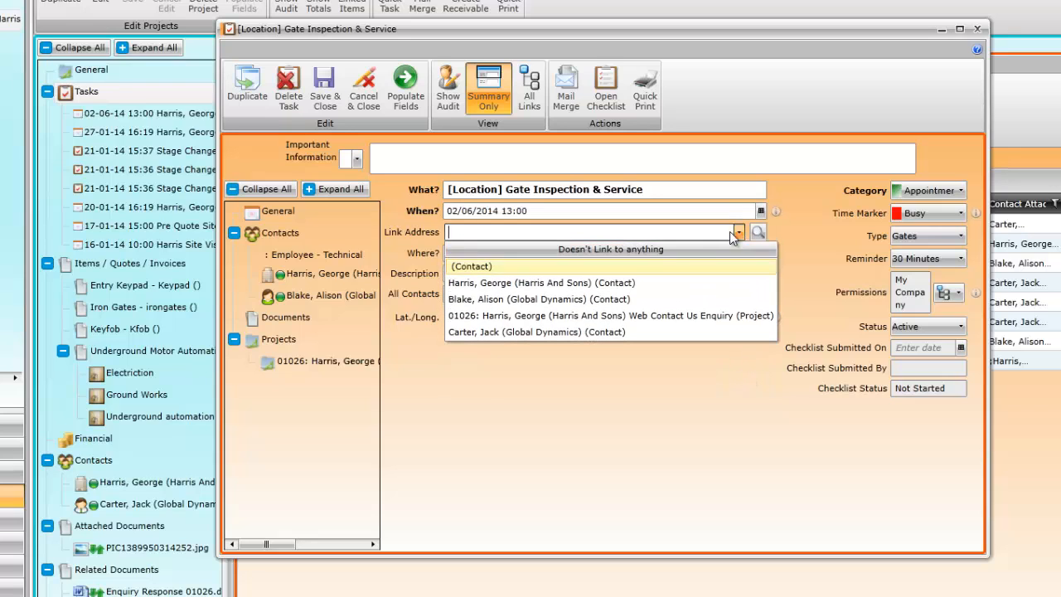
{"action": "left_click", "coordinate": [655, 283]}
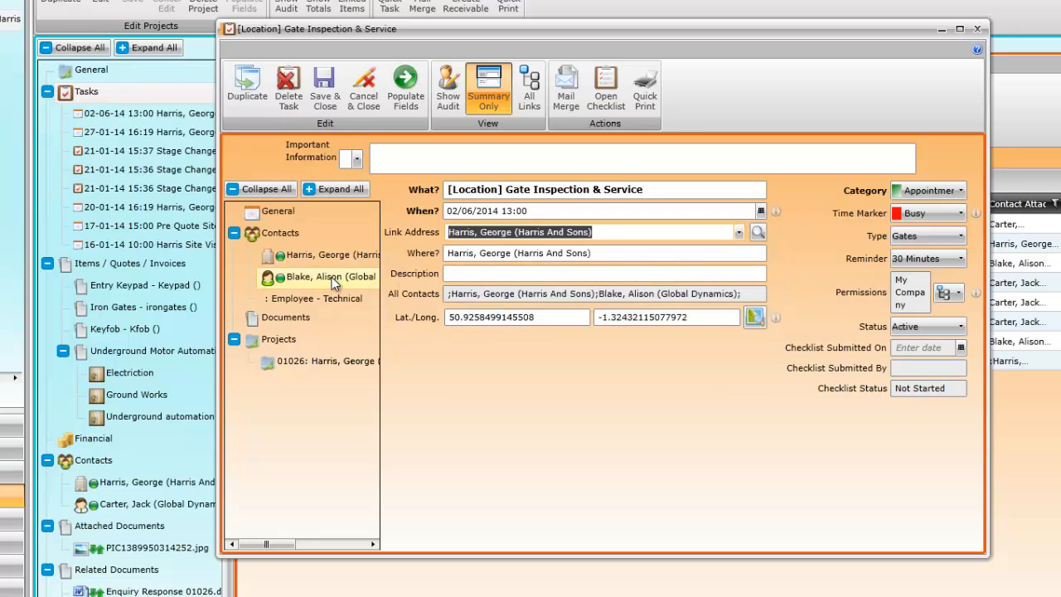
{"action": "left_click", "coordinate": [606, 82]}
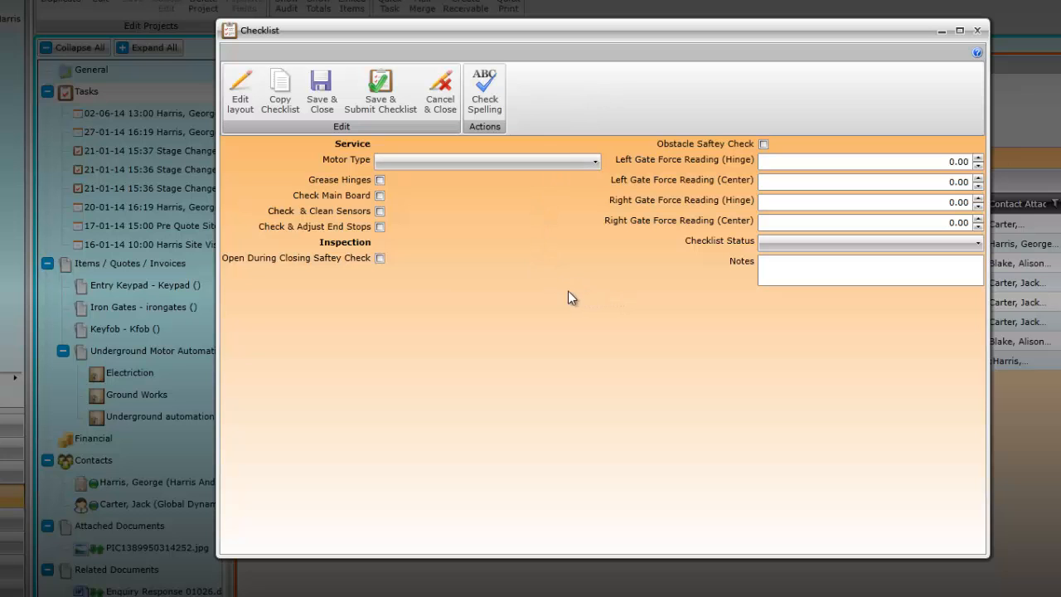
{"action": "left_click", "coordinate": [318, 86]}
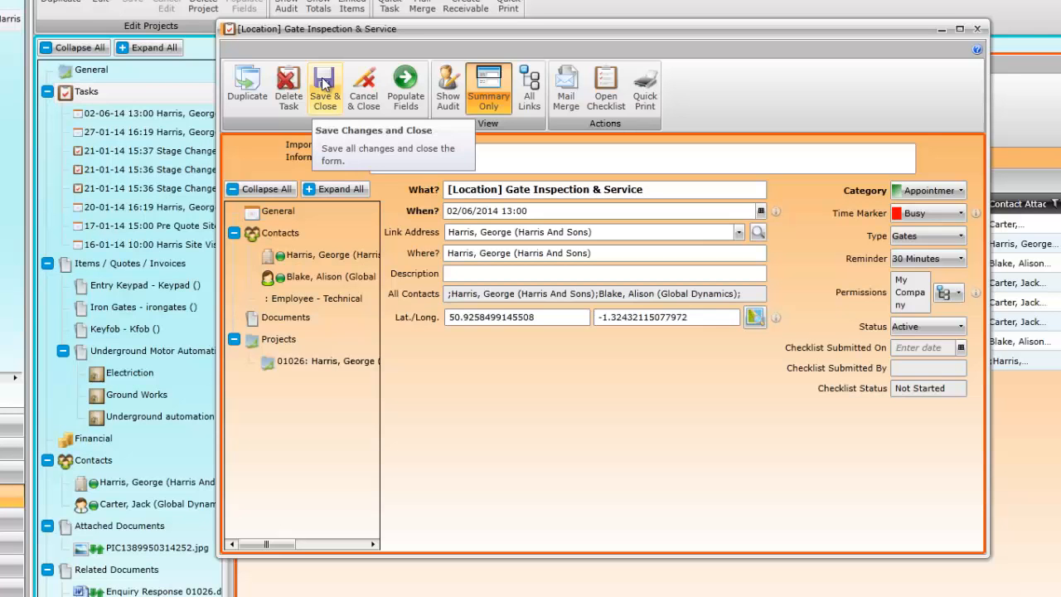
{"action": "left_click", "coordinate": [324, 85]}
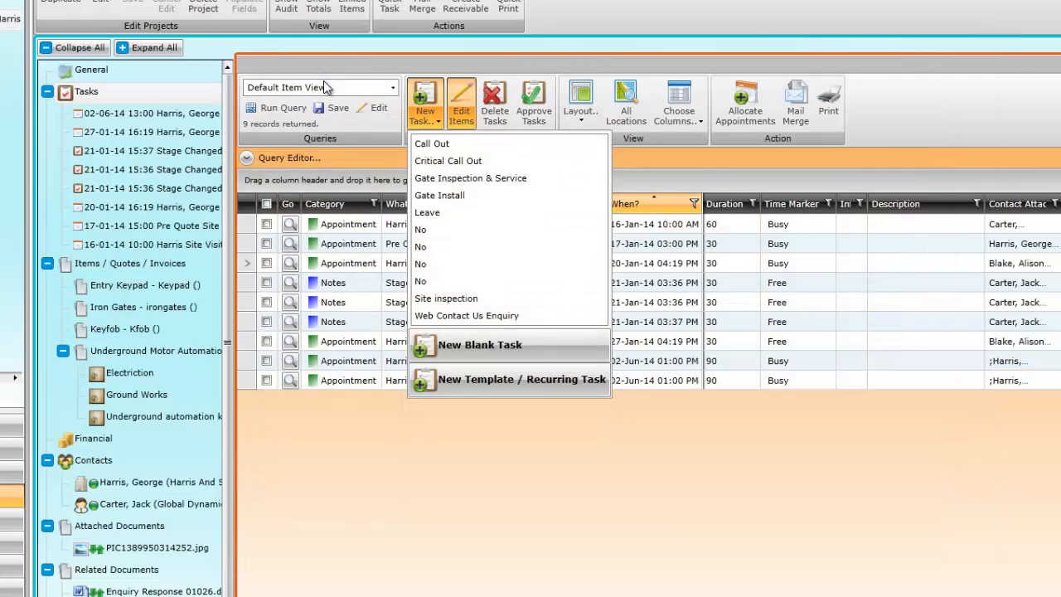
{"action": "left_click", "coordinate": [438, 466]}
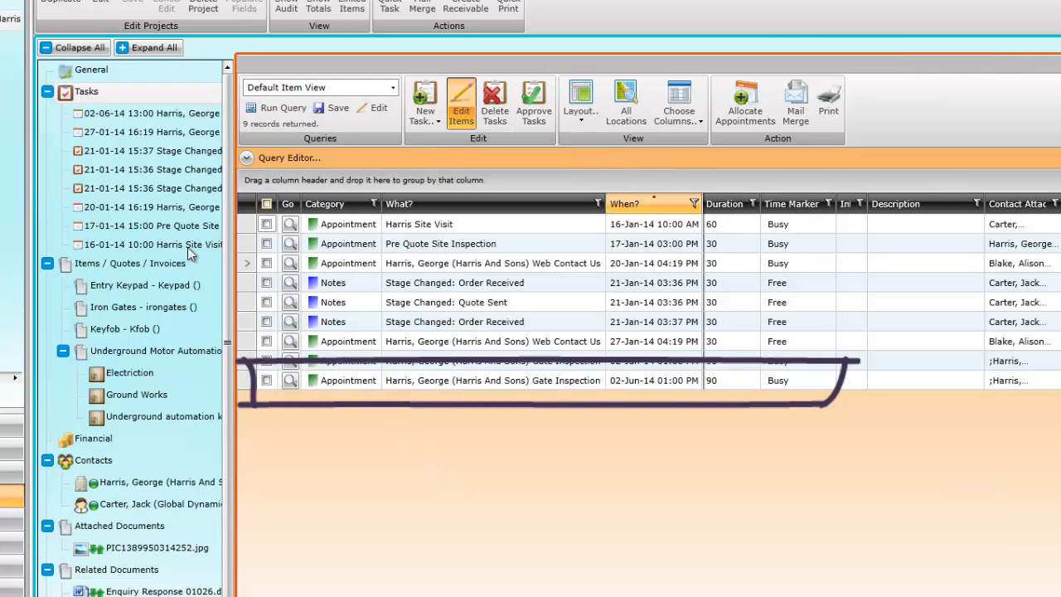
Step: Record a payment made against invoice 01026 in the project's financial entries
{"action": "left_click", "coordinate": [89, 71]}
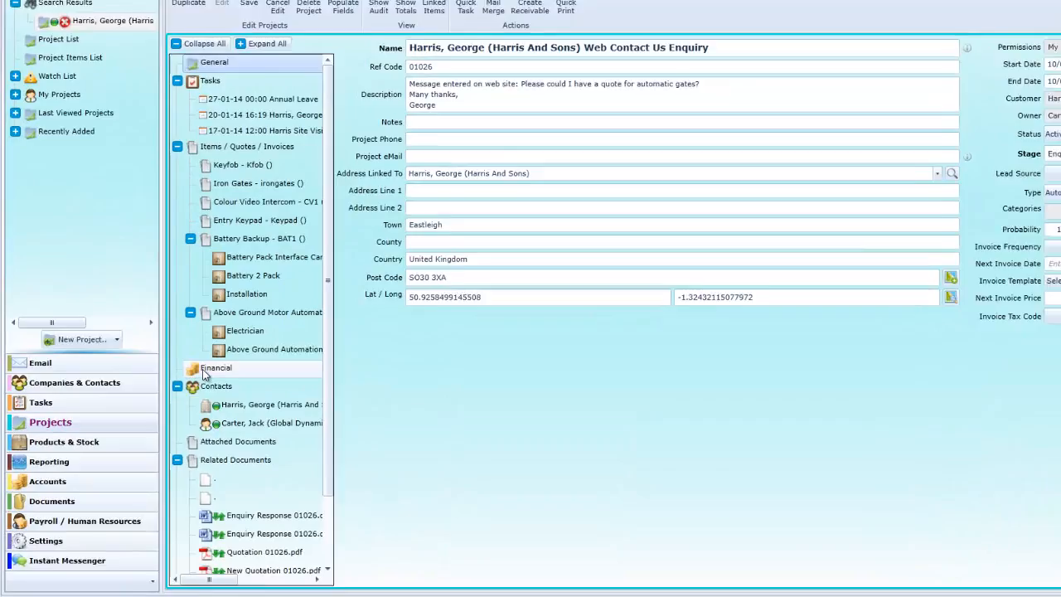
{"action": "left_click", "coordinate": [174, 407]}
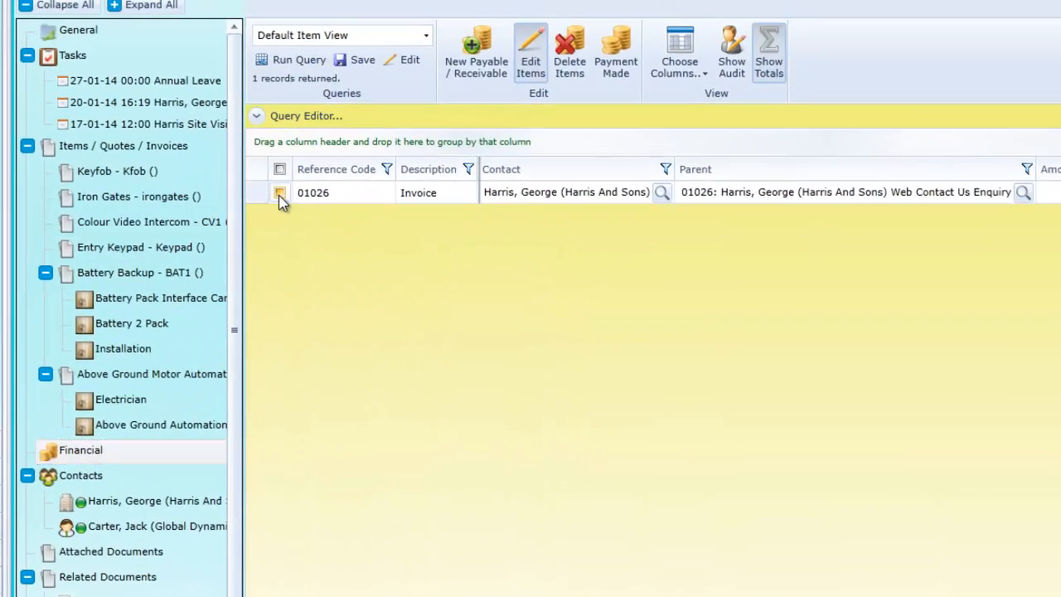
{"action": "left_click", "coordinate": [279, 193]}
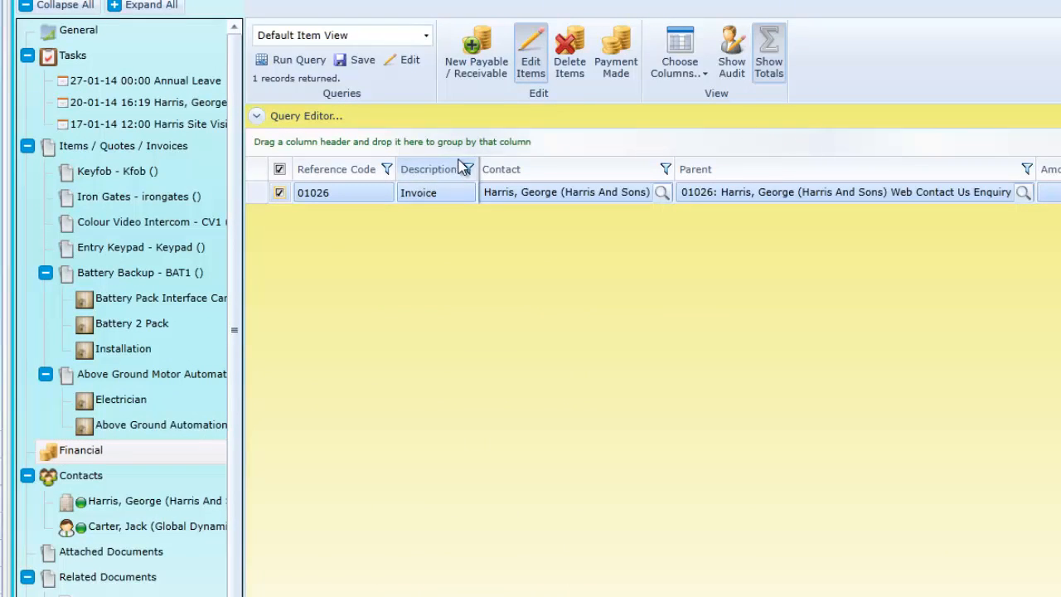
{"action": "left_click", "coordinate": [624, 55]}
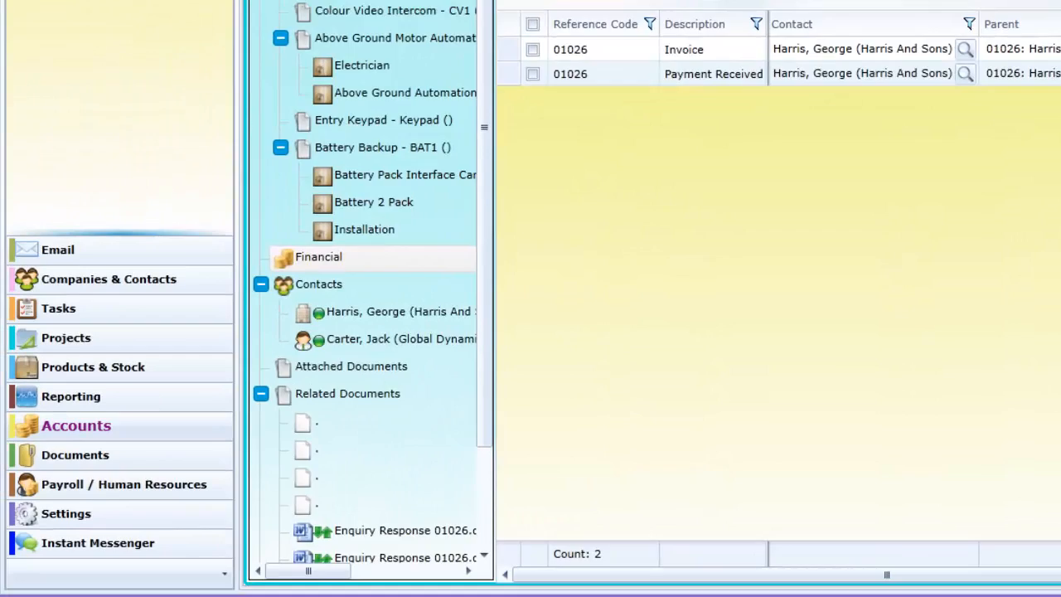
Step: Reconcile the Harris And Sons invoice 01026 with its received payment in the payable and receivable accounts
{"action": "left_click", "coordinate": [6, 68]}
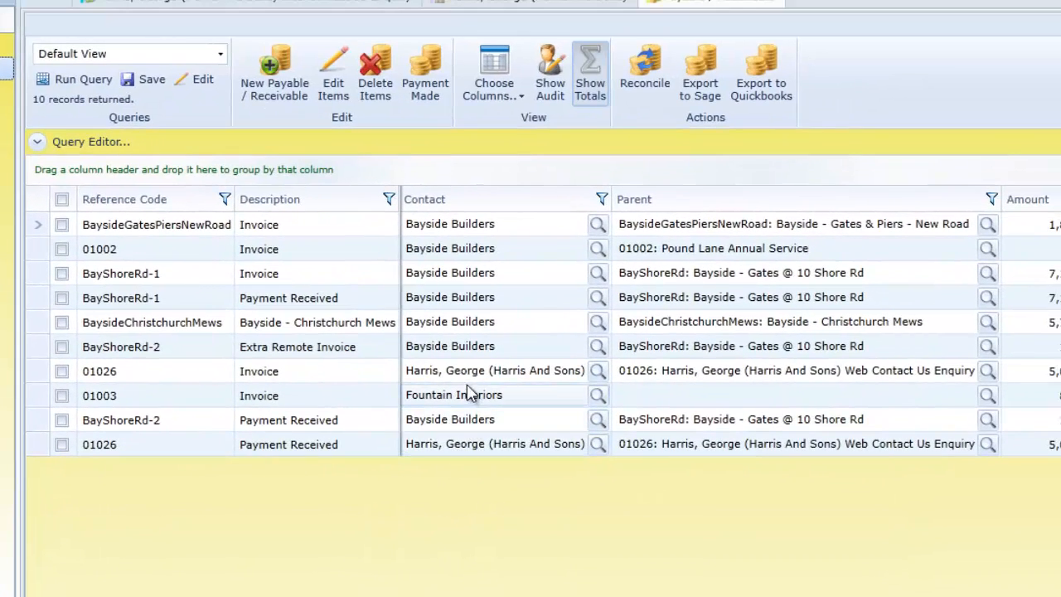
{"action": "left_click", "coordinate": [637, 66]}
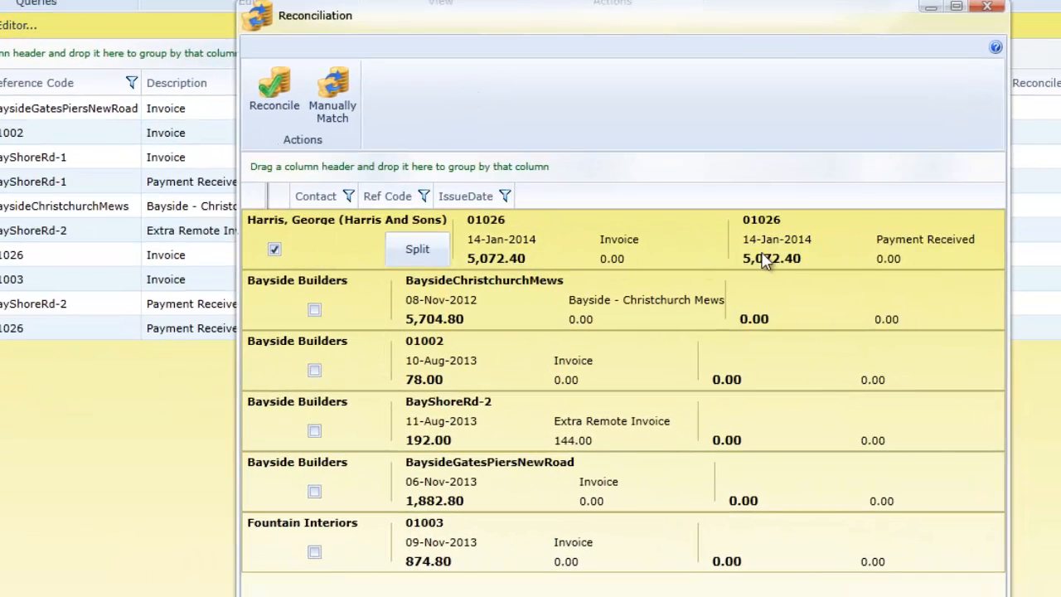
{"action": "left_click", "coordinate": [274, 90]}
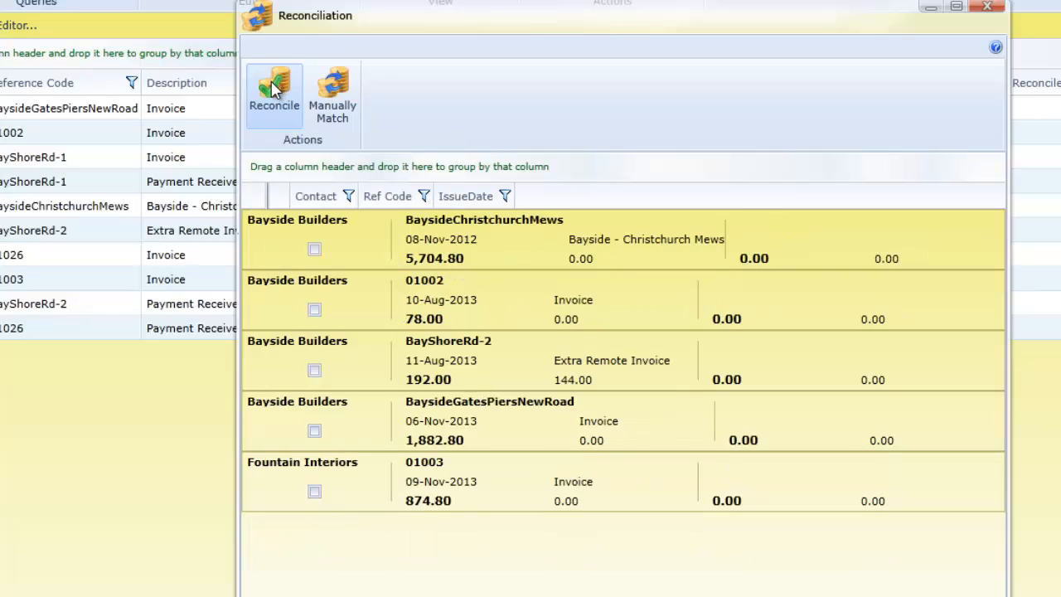
{"action": "left_click", "coordinate": [986, 6]}
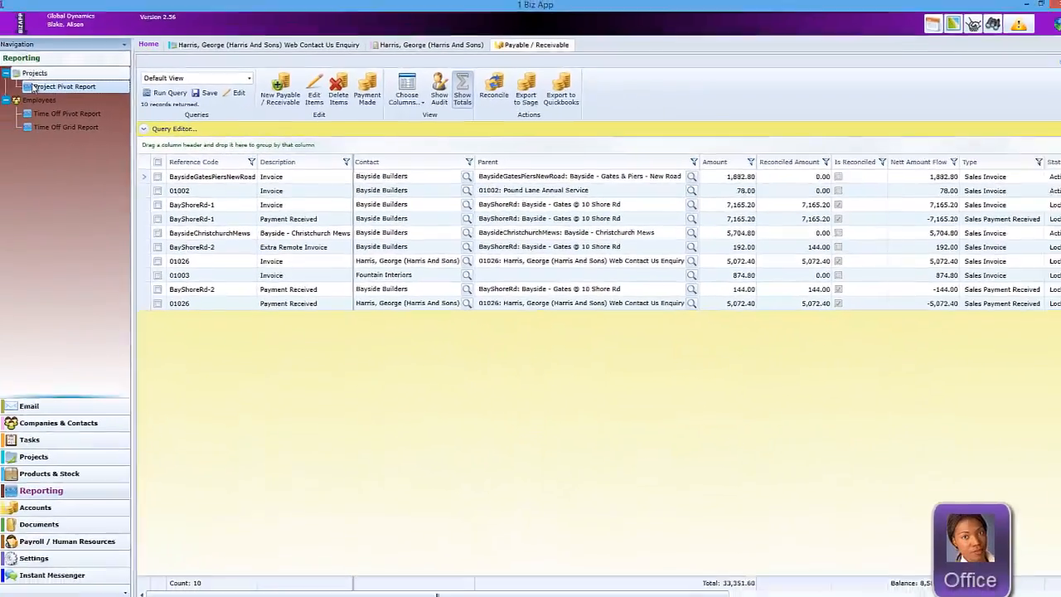
Step: Open the Project Pivot Report and expand its Stage and Type filter categories
{"action": "left_click", "coordinate": [41, 88]}
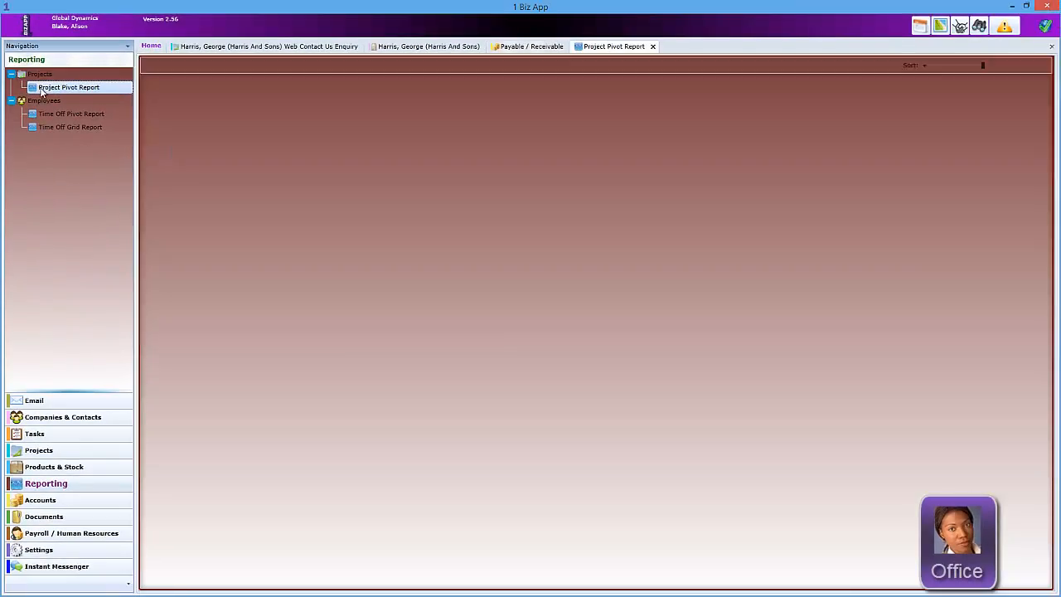
{"action": "left_click", "coordinate": [166, 462]}
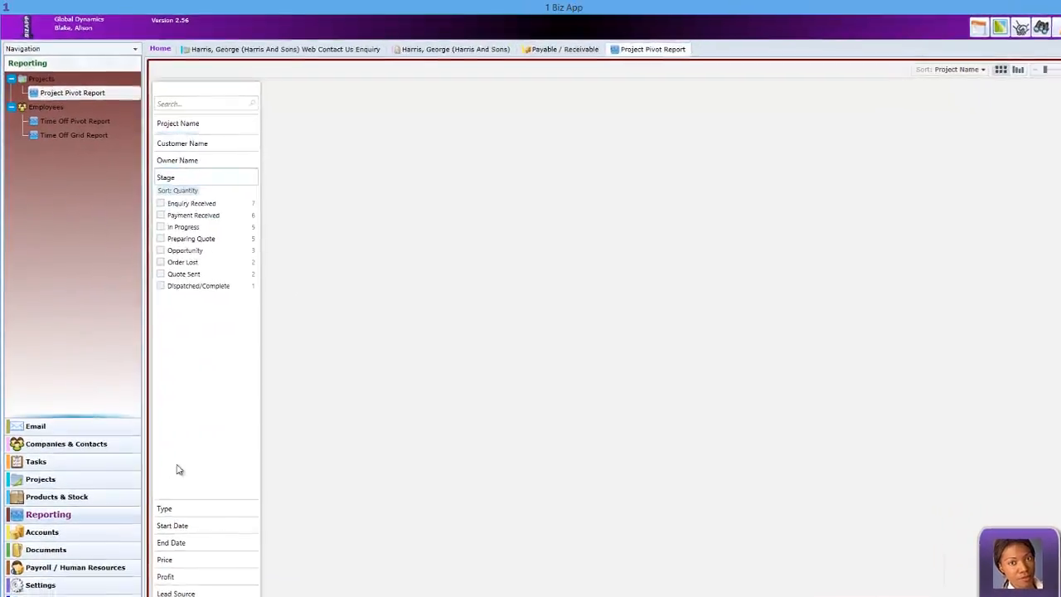
{"action": "left_click", "coordinate": [164, 508]}
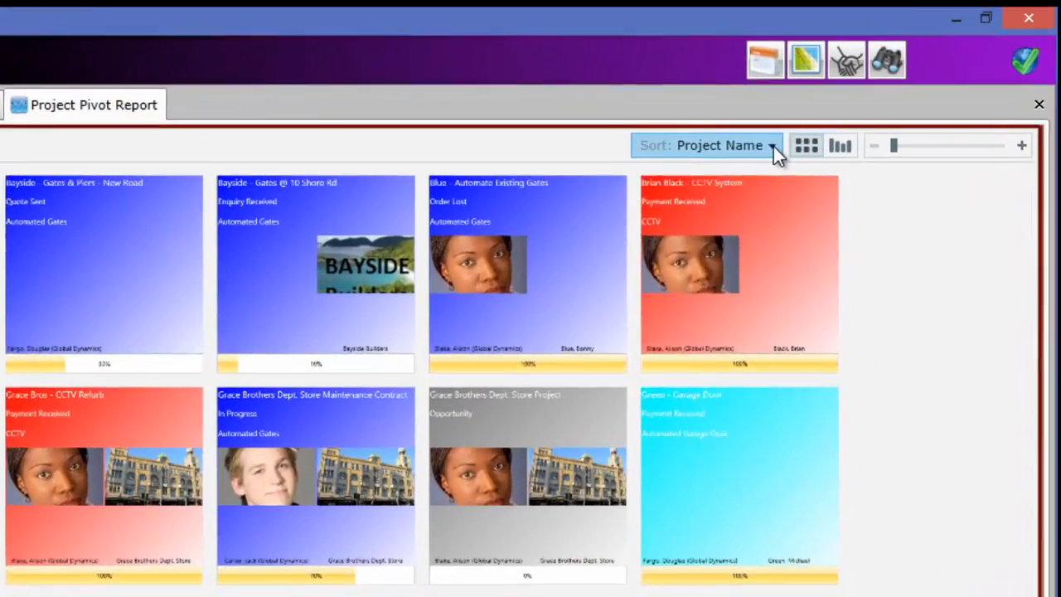
Step: Sort the pivot report's projects by Profit and display them as a graph
{"action": "left_click", "coordinate": [773, 146]}
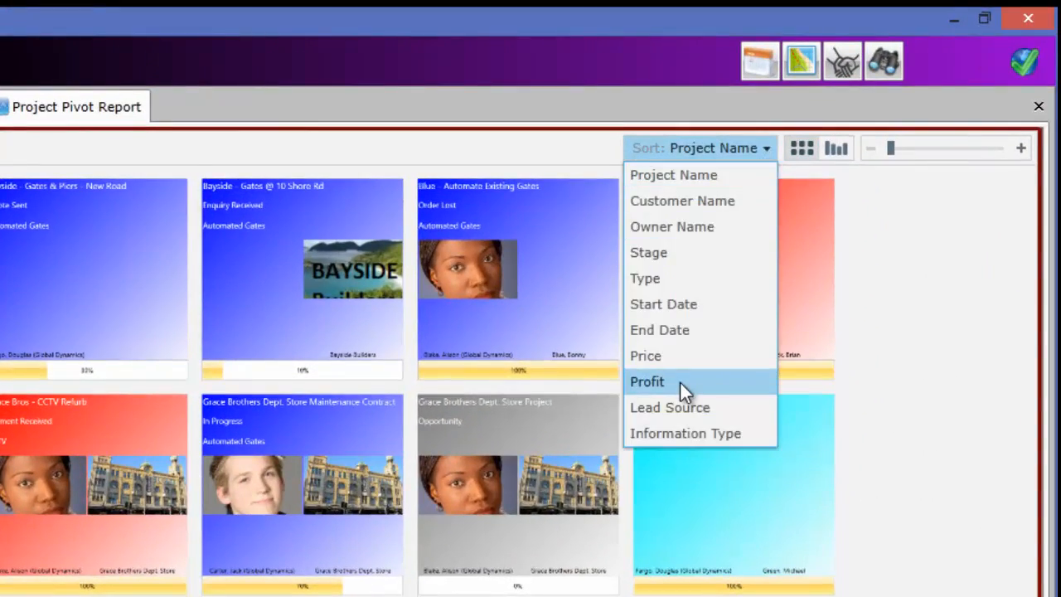
{"action": "left_click", "coordinate": [680, 382]}
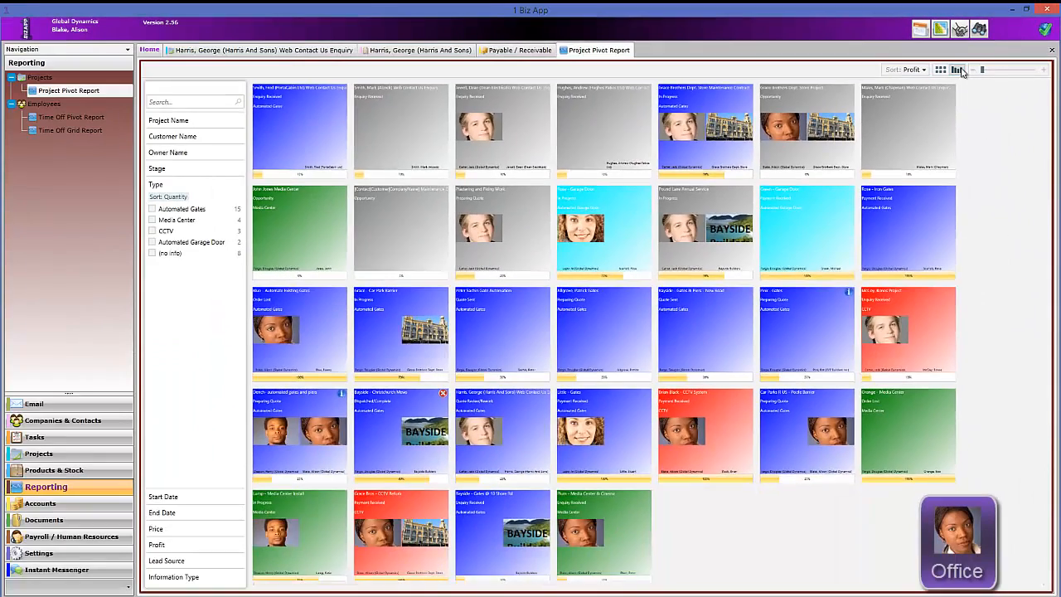
{"action": "left_click", "coordinate": [959, 70]}
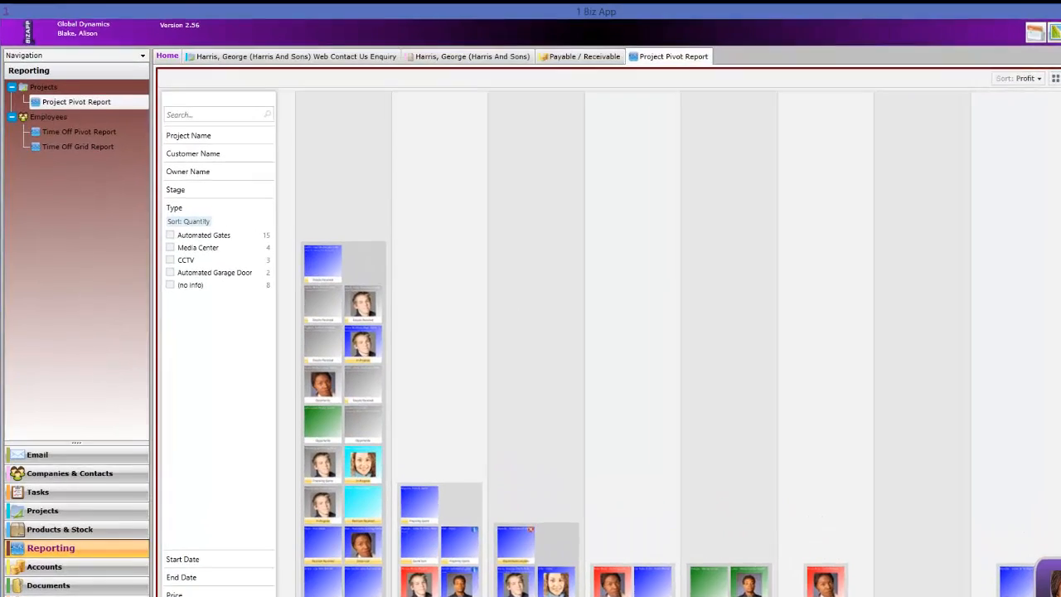
Step: Narrow the Profit filter to projects under about 2,319, and restore its full range
{"action": "left_click", "coordinate": [178, 544]}
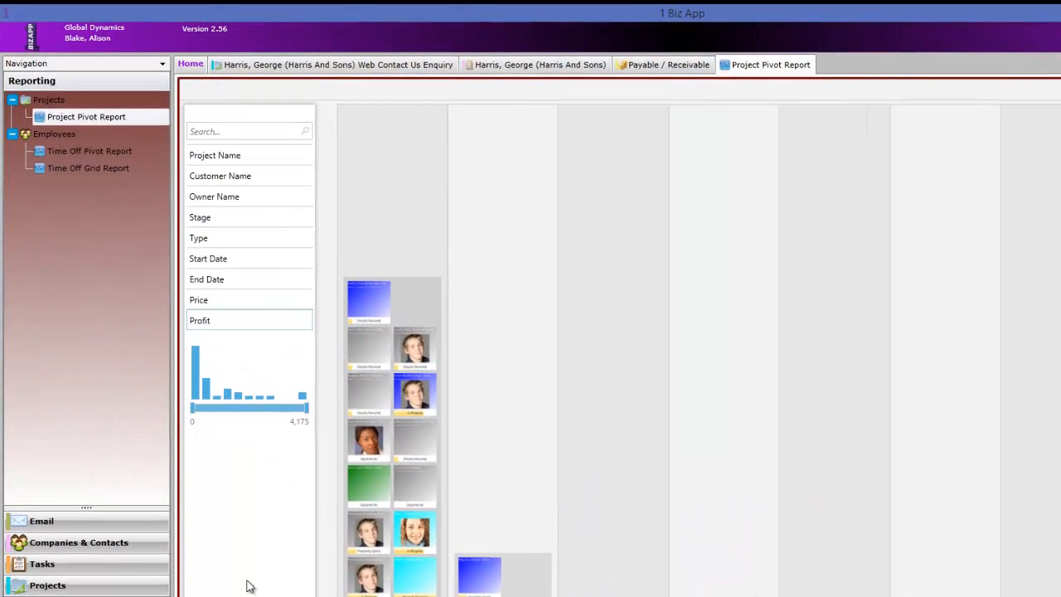
{"action": "left_click_drag", "start_coordinate": [306, 408], "coordinate": [265, 407]}
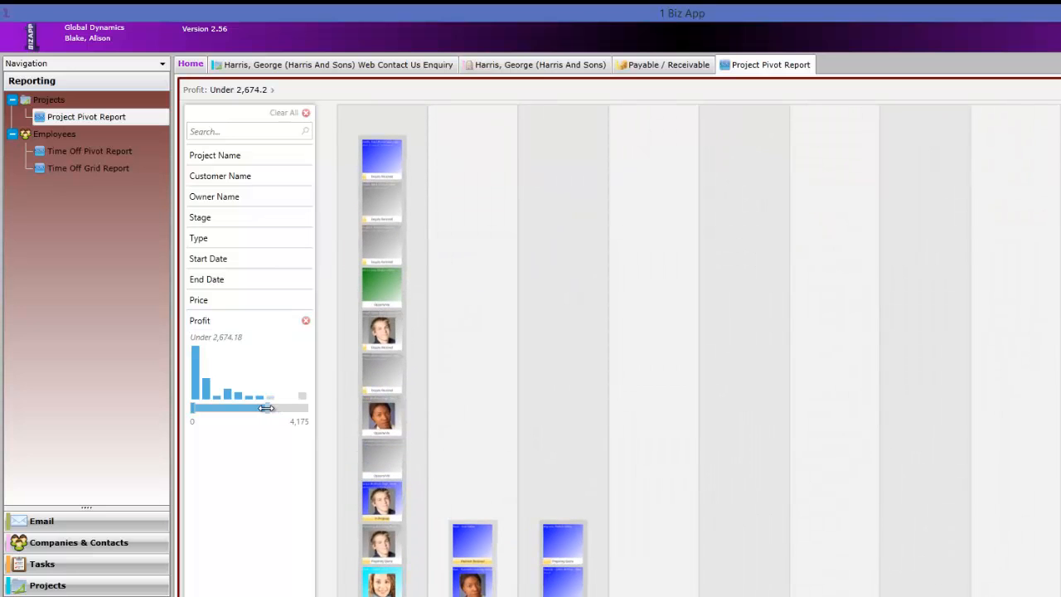
{"action": "left_click_drag", "start_coordinate": [262, 408], "coordinate": [257, 408]}
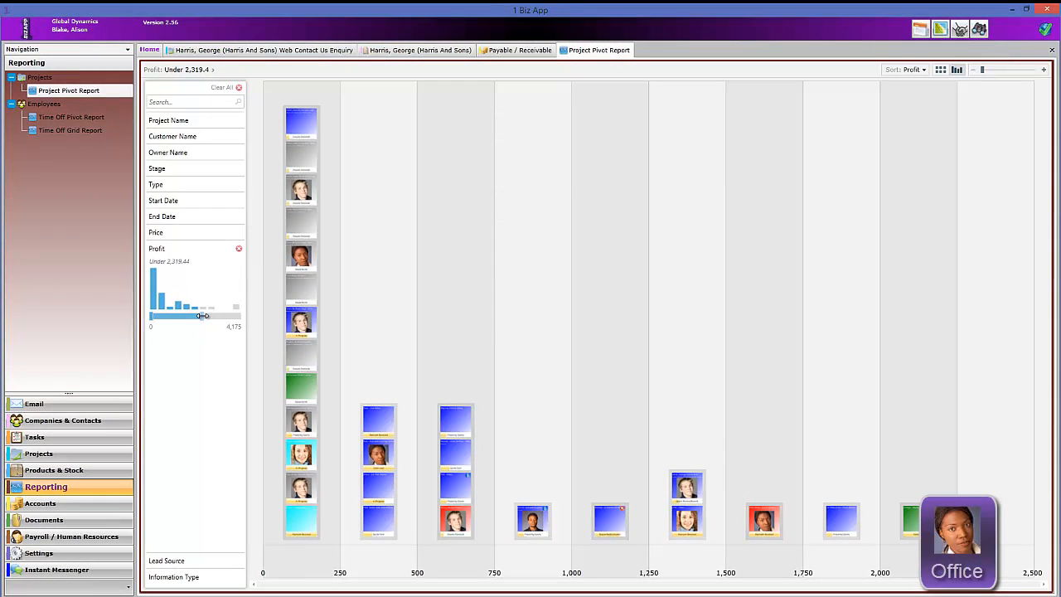
{"action": "left_click_drag", "start_coordinate": [202, 316], "coordinate": [244, 322]}
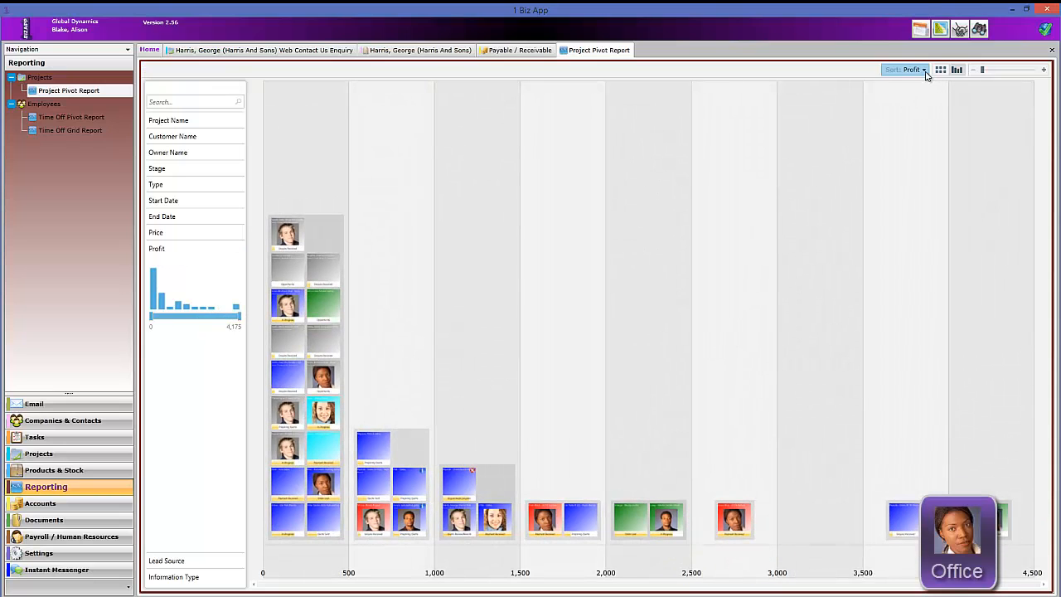
Step: Sort the graph by Start Date, narrow it to 2011 and examine the June Grace Bros - CCTV Refurb project card
{"action": "left_click", "coordinate": [916, 69]}
{"action": "left_click", "coordinate": [912, 142]}
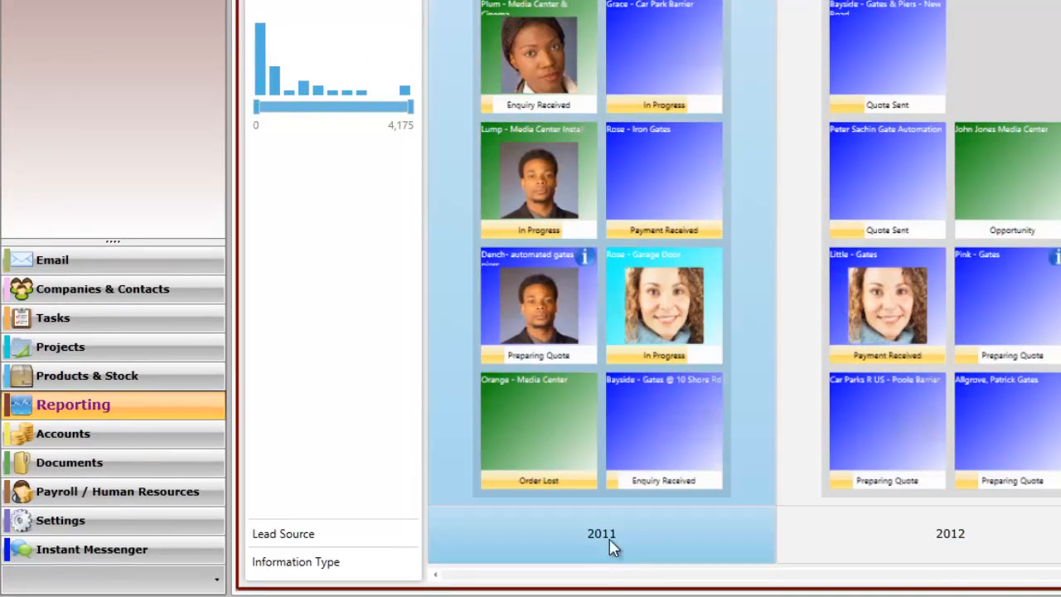
{"action": "left_click", "coordinate": [605, 535]}
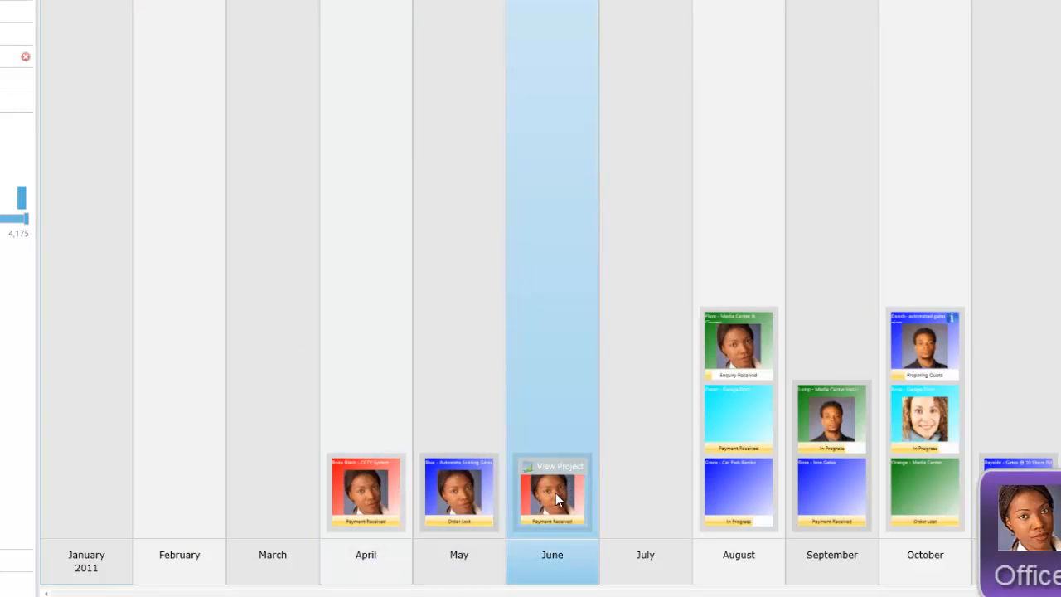
{"action": "left_click", "coordinate": [556, 493]}
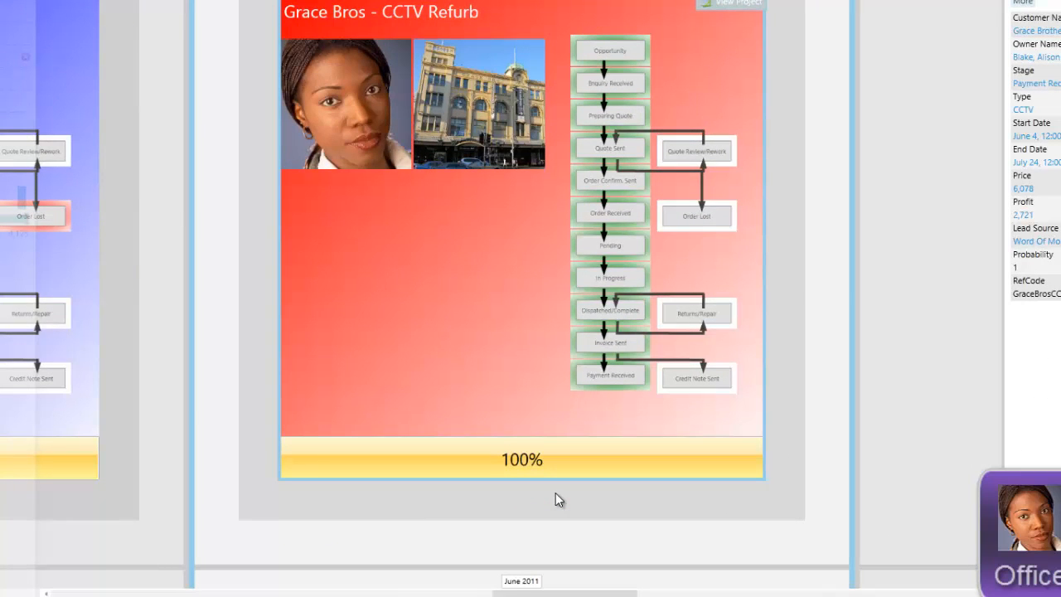
{"action": "left_click", "coordinate": [555, 493]}
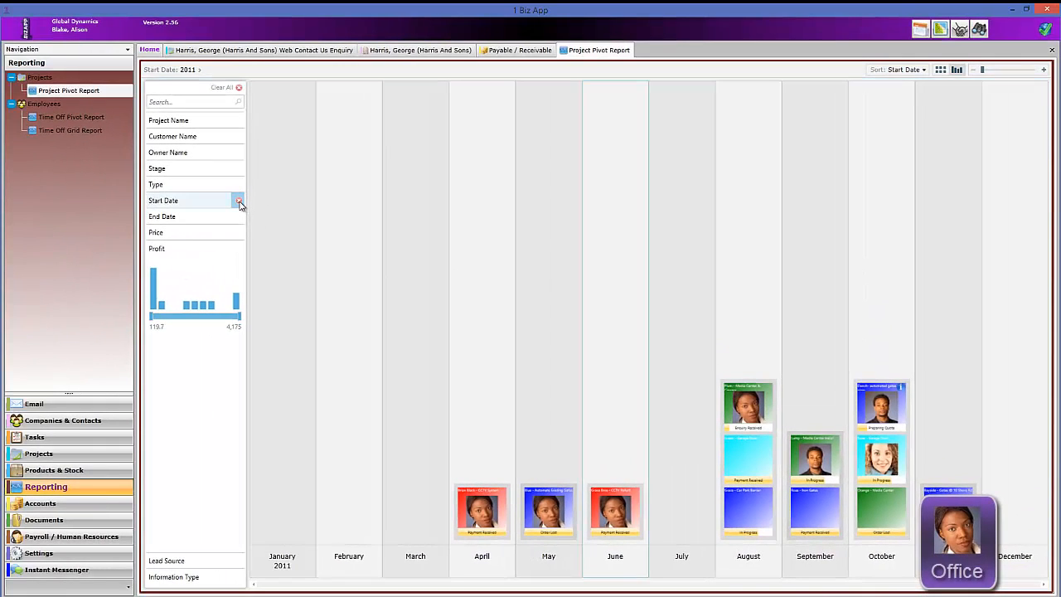
Step: Clear the Start Date filter and open the Harris And Sons Web Contact Us Enquiry project from its report card
{"action": "left_click", "coordinate": [239, 202]}
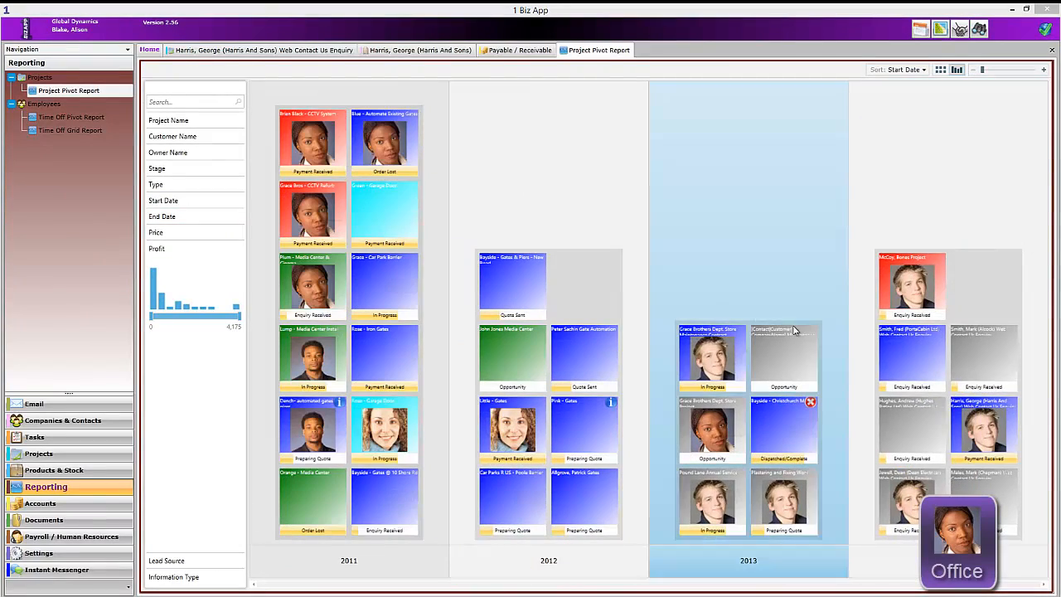
{"action": "left_click", "coordinate": [985, 431]}
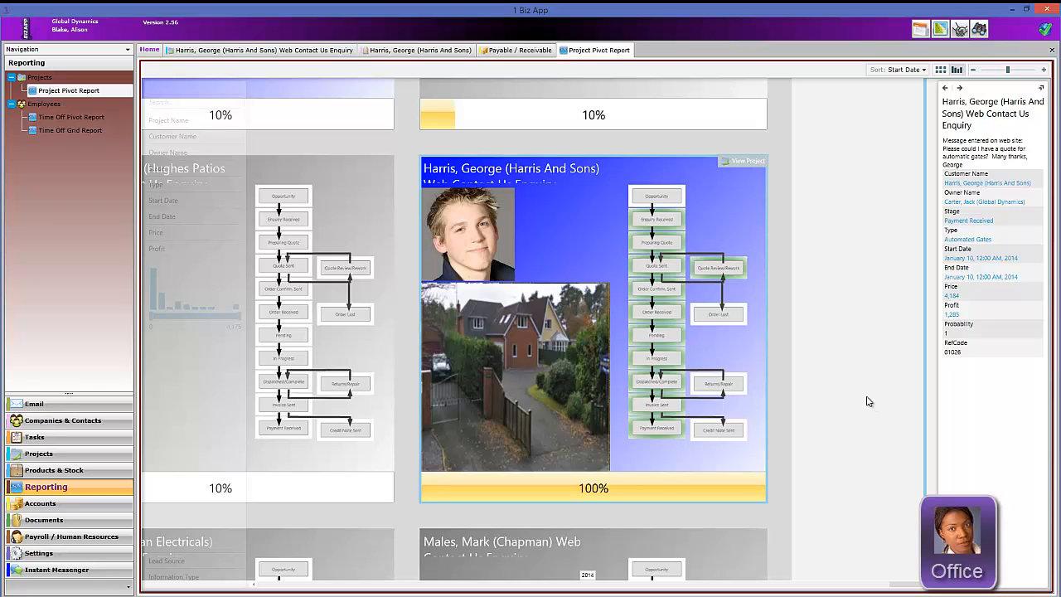
{"action": "left_click", "coordinate": [748, 163]}
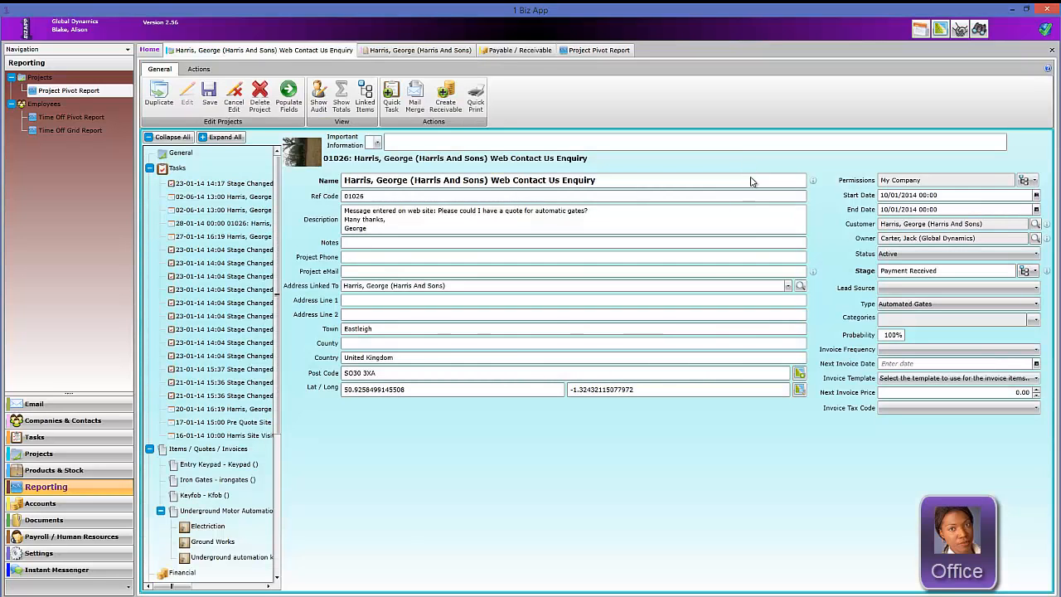